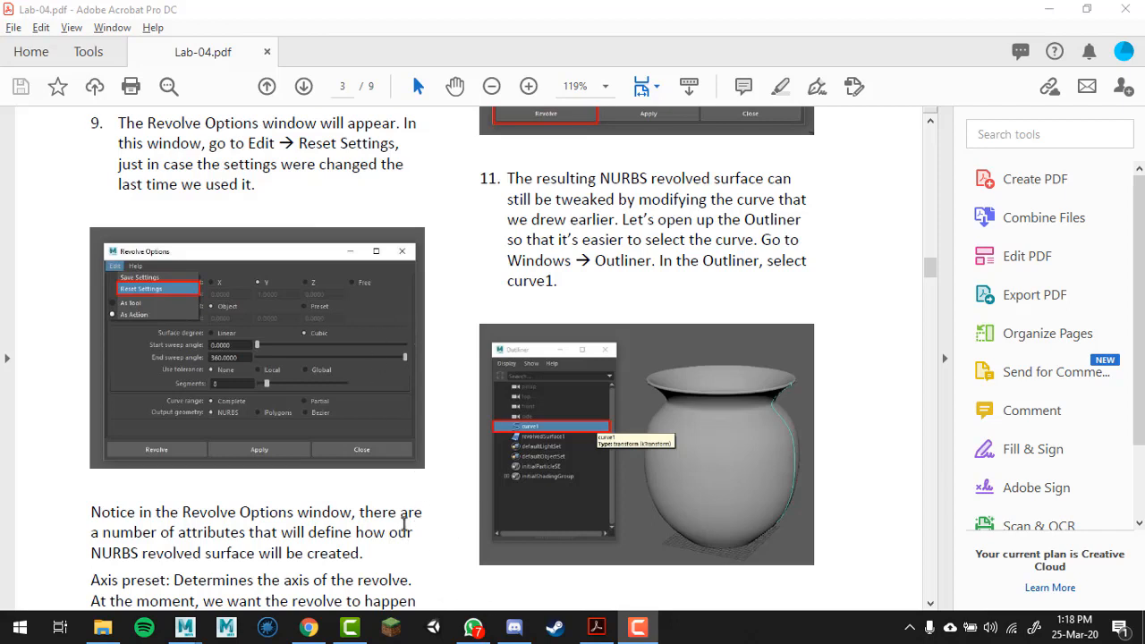
# Switch to Autodesk Maya and close the Outliner window.
pyautogui.click(195, 608)
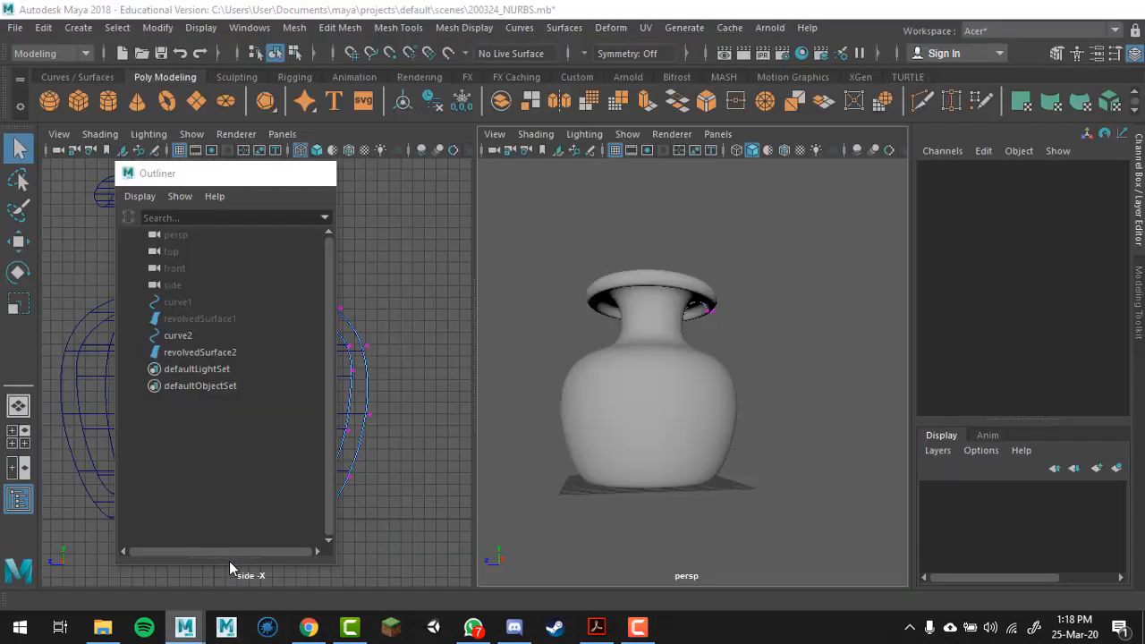
pyautogui.click(316, 175)
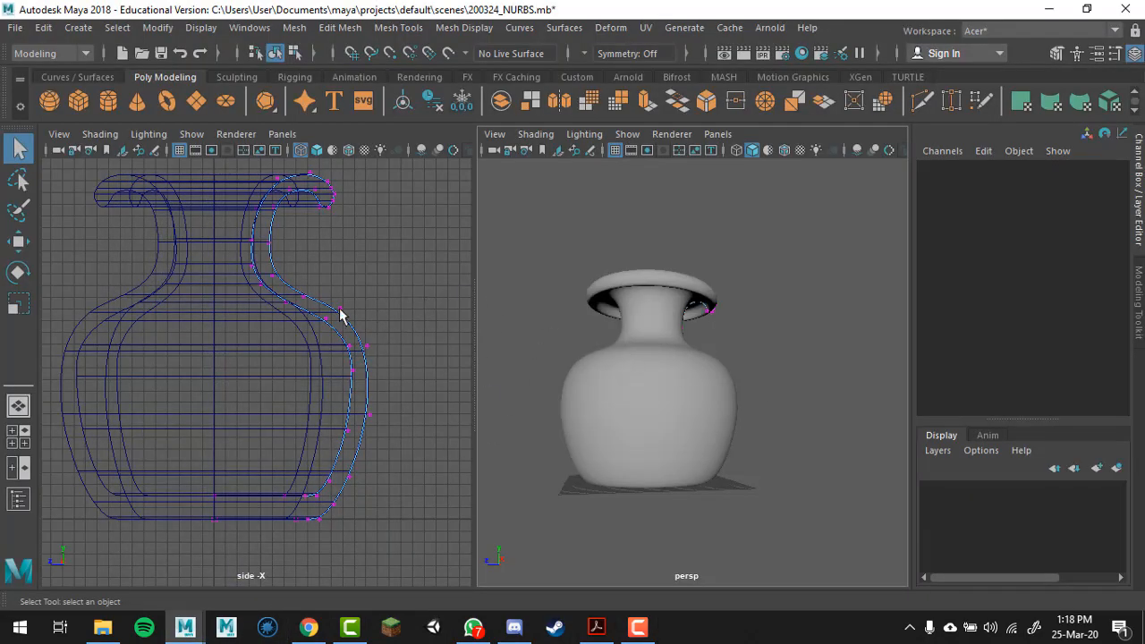
# Hide the revolved vase surface to inspect its profile curve, and undo the hiding.
pyautogui.click(644, 399)
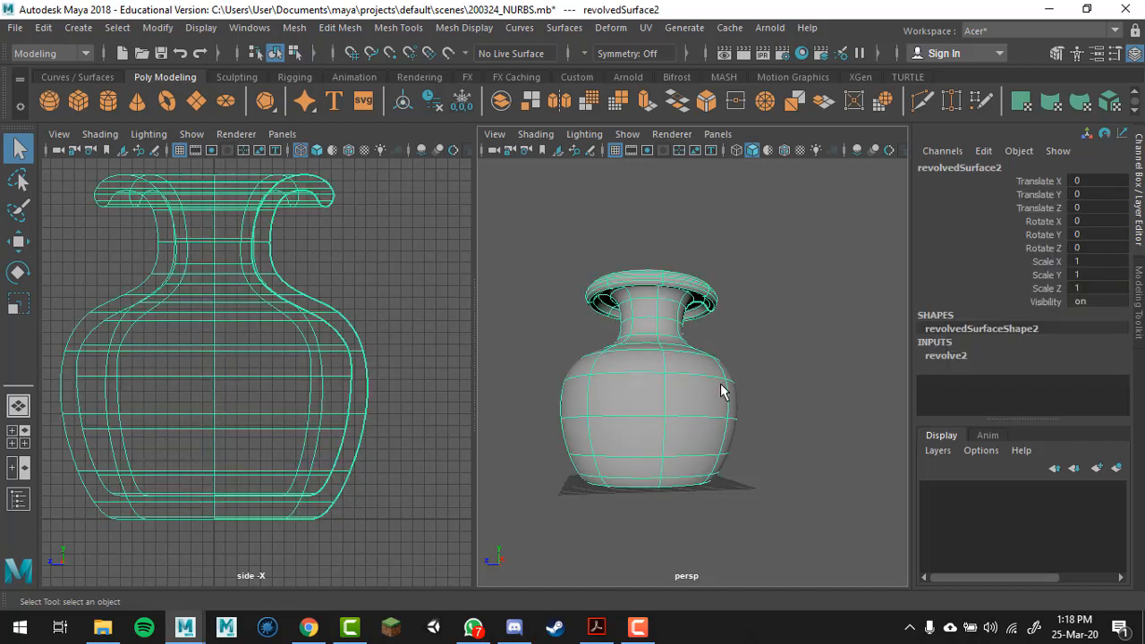
pyautogui.keyDown('alt'); pyautogui.moveTo(722, 392); pyautogui.dragTo(718, 396); pyautogui.keyUp('alt')
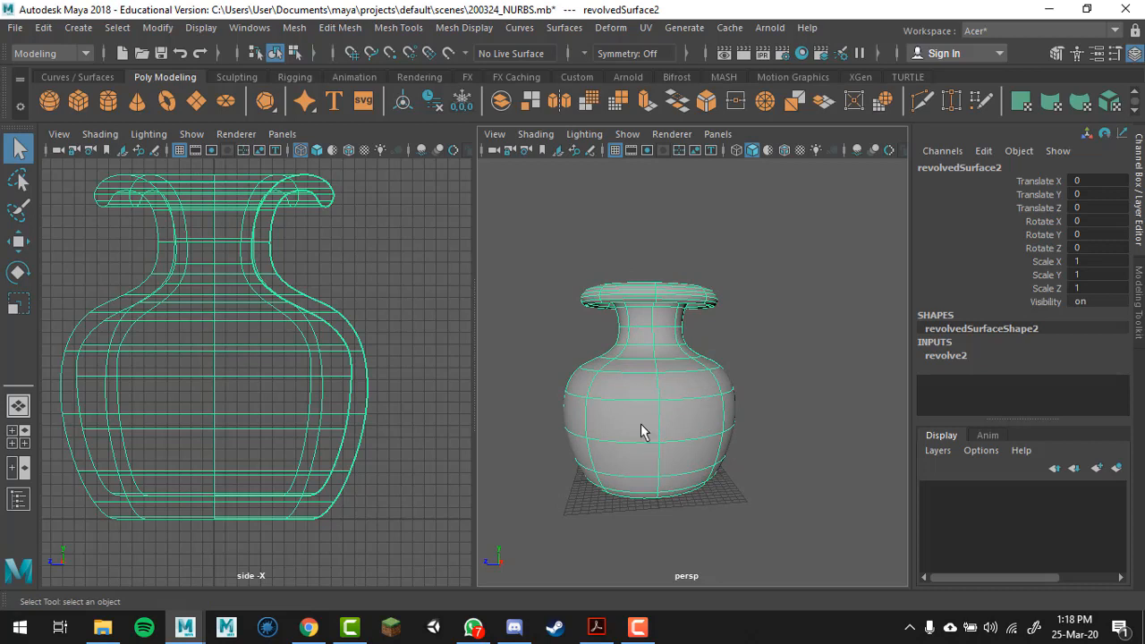
pyautogui.hotkey('ctrl', 'h')
pyautogui.keyDown('alt'); pyautogui.moveTo(774, 366); pyautogui.dragTo(672, 358); pyautogui.keyUp('alt')
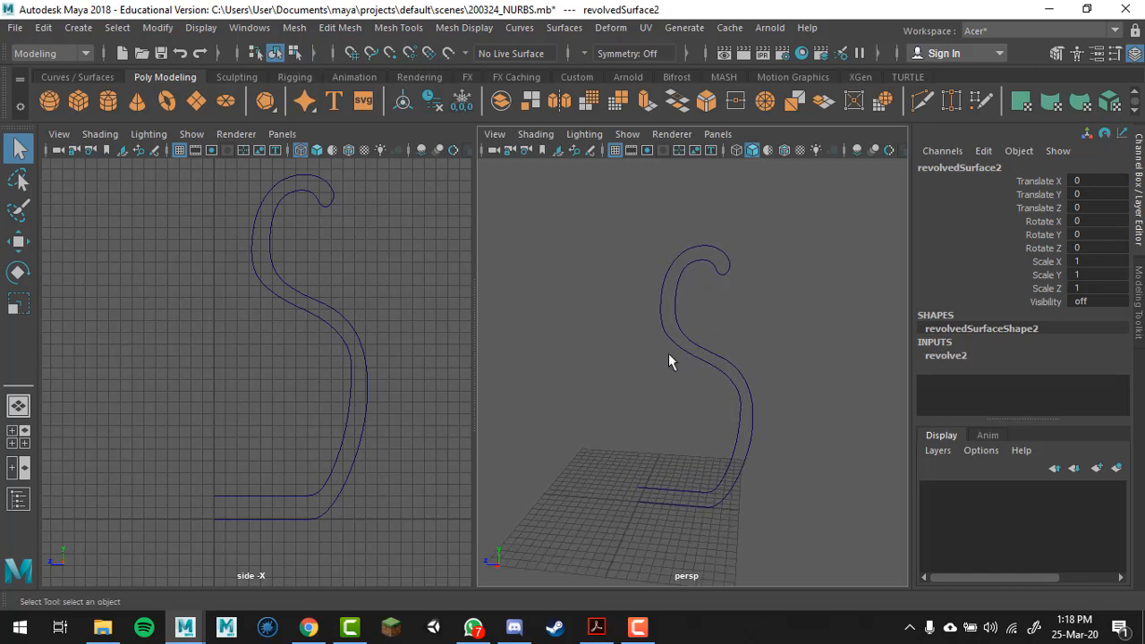
pyautogui.click(709, 348)
pyautogui.keyDown('alt'); pyautogui.moveTo(791, 304); pyautogui.dragTo(742, 337); pyautogui.keyUp('alt')
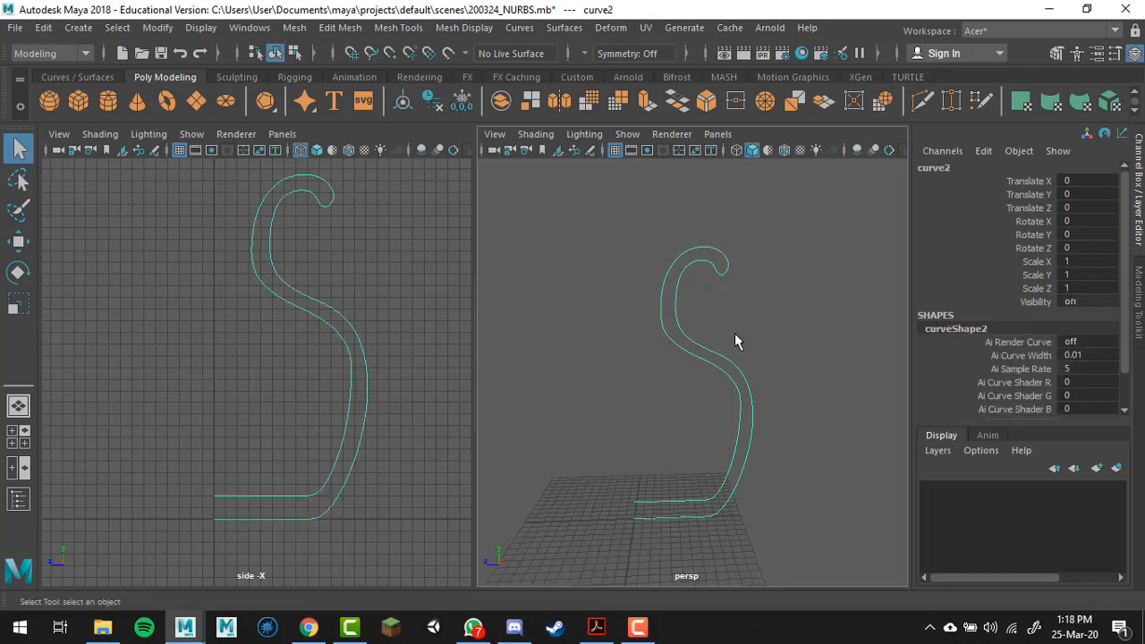
pyautogui.click(692, 376)
pyautogui.hotkey('ctrl', 'z')
pyautogui.hotkey('ctrl', 'z')
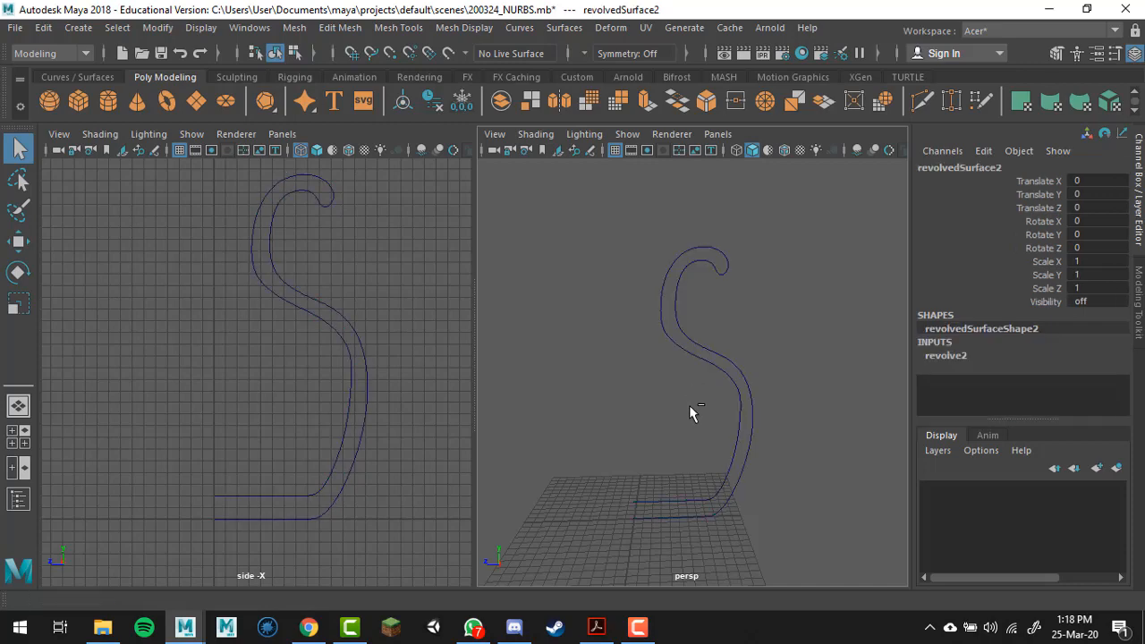
pyautogui.hotkey('ctrl', 'z')
# Maximize the perspective view and select the revolved vase surface with the Move tool.
pyautogui.click(875, 360)
pyautogui.keyDown('alt'); pyautogui.moveTo(717, 399); pyautogui.dragTo(733, 268, button='right'); pyautogui.keyUp('alt')
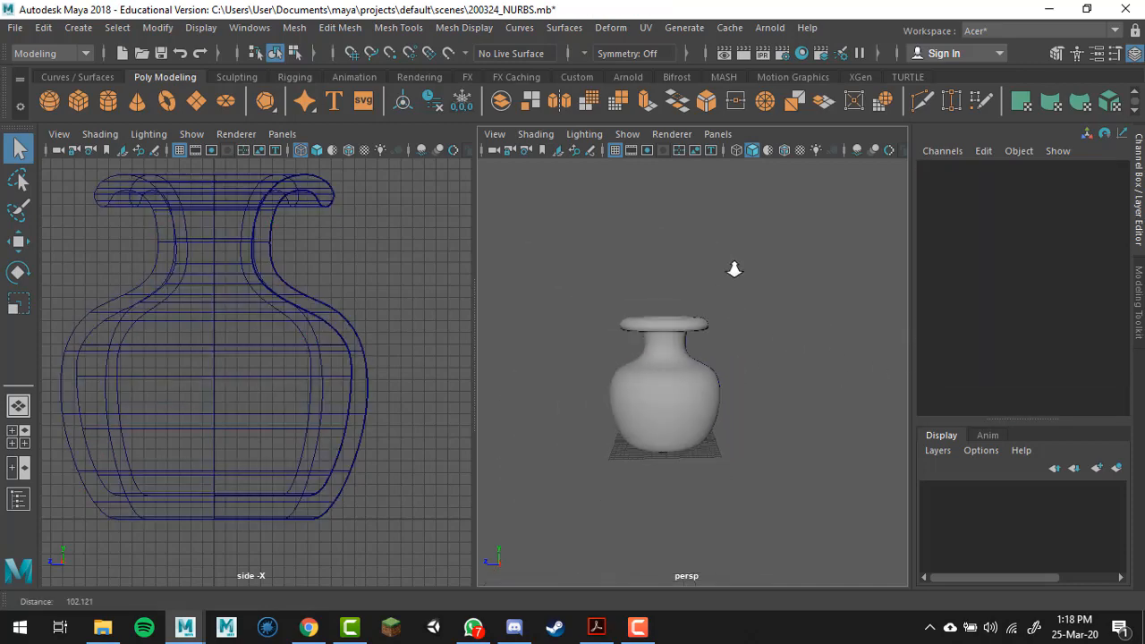
pyautogui.keyDown('alt'); pyautogui.moveTo(733, 268); pyautogui.dragTo(704, 363); pyautogui.keyUp('alt')
pyautogui.press('space')
pyautogui.keyDown('alt'); pyautogui.moveTo(517, 444); pyautogui.dragTo(728, 465); pyautogui.keyUp('alt')
pyautogui.click(448, 411)
pyautogui.press('w')
pyautogui.keyDown('alt'); pyautogui.moveTo(606, 376); pyautogui.dragTo(492, 357, button='middle'); pyautogui.keyUp('alt')
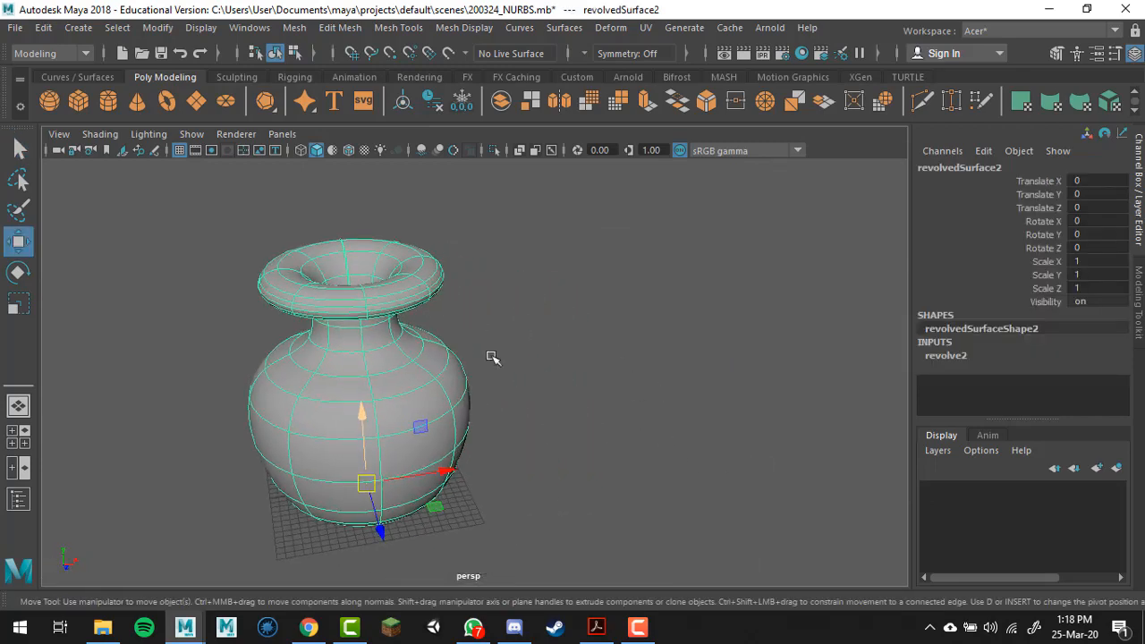
pyautogui.hotkey('alt', 'Tab')
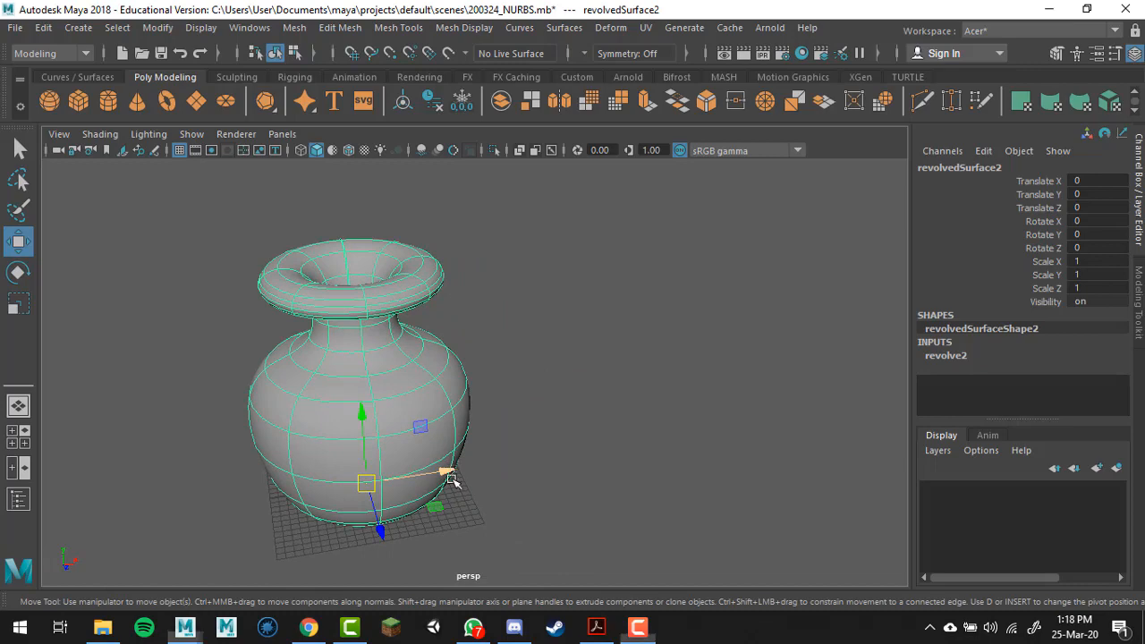
pyautogui.hotkey('alt', 'Tab')
pyautogui.hotkey('alt', 'Tab')
pyautogui.hotkey('alt', 'Tab')
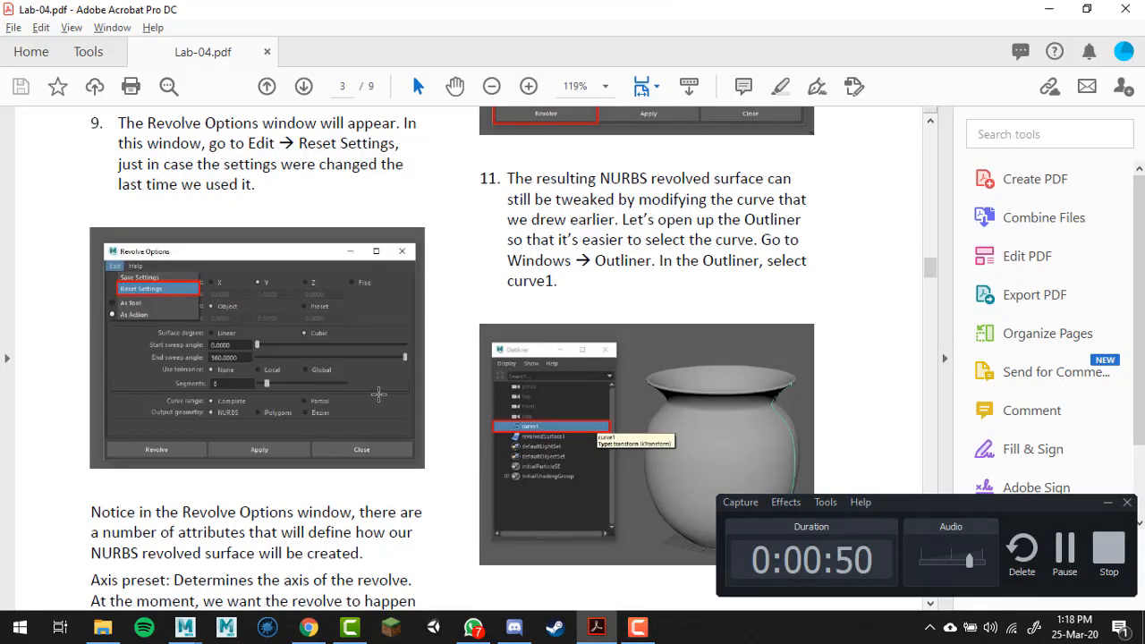
pyautogui.hotkey('alt', 'Tab')
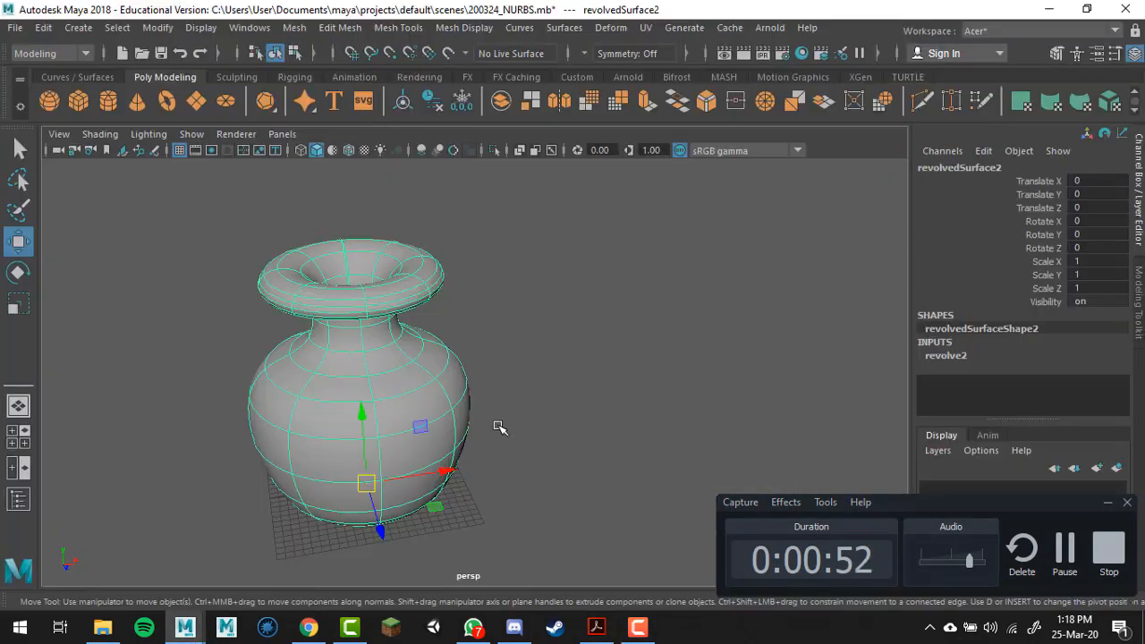
# Move the revolved vase surface about 30.6 units along X, away from its profile curve.
pyautogui.keyDown('alt'); pyautogui.moveTo(499, 428); pyautogui.dragTo(477, 402); pyautogui.keyUp('alt')
pyautogui.moveTo(447, 474); pyautogui.dragTo(471, 445)
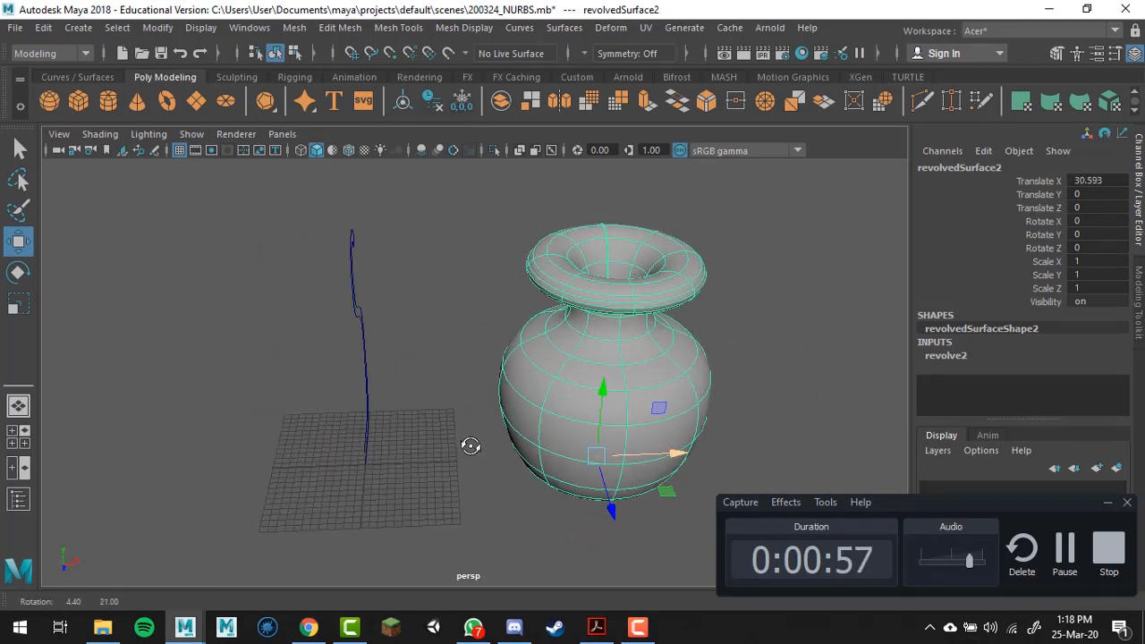
# Select the vase's profile curve and open the Revolve options, placing the dialog clear of the vase and the curve.
pyautogui.click(351, 290)
pyautogui.keyDown('alt'); pyautogui.moveTo(439, 350); pyautogui.dragTo(551, 334); pyautogui.keyUp('alt')
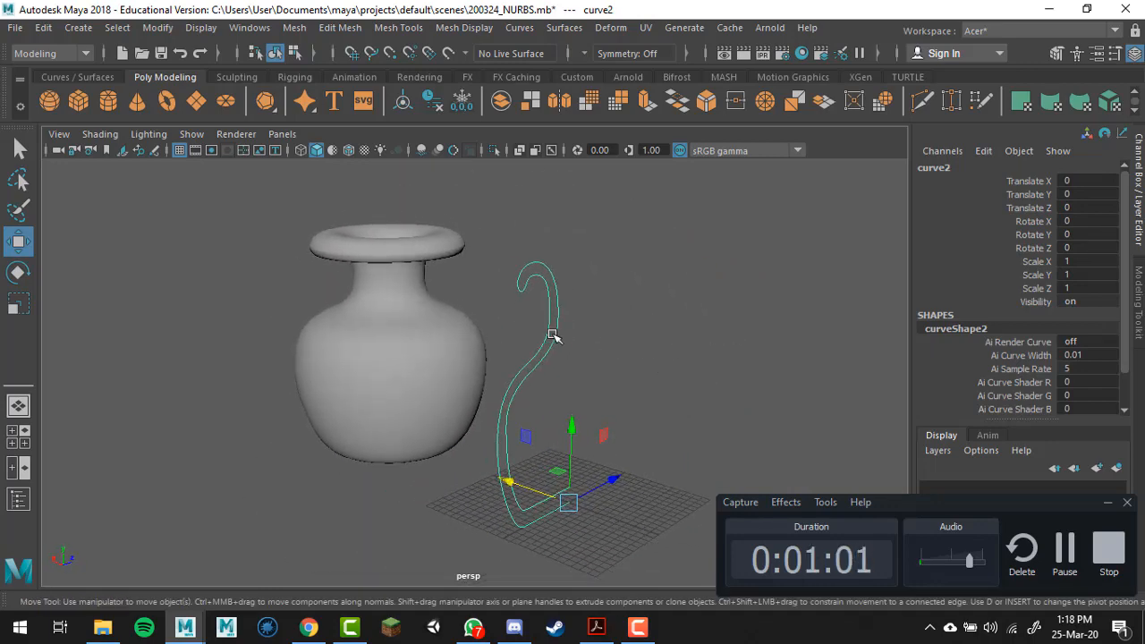
pyautogui.click(573, 34)
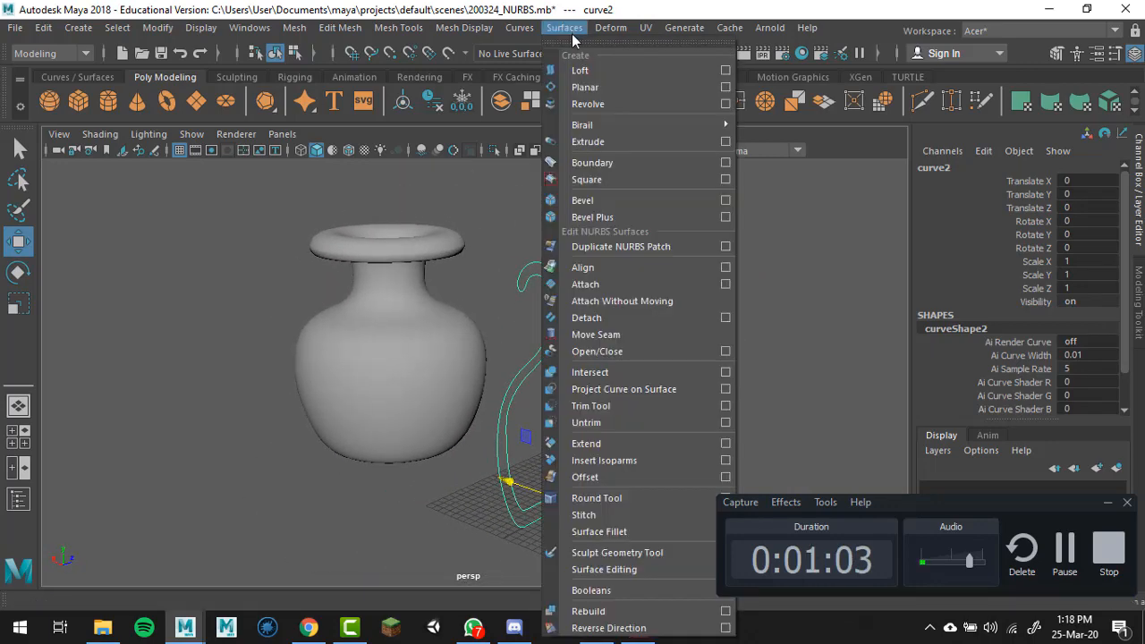
pyautogui.click(725, 106)
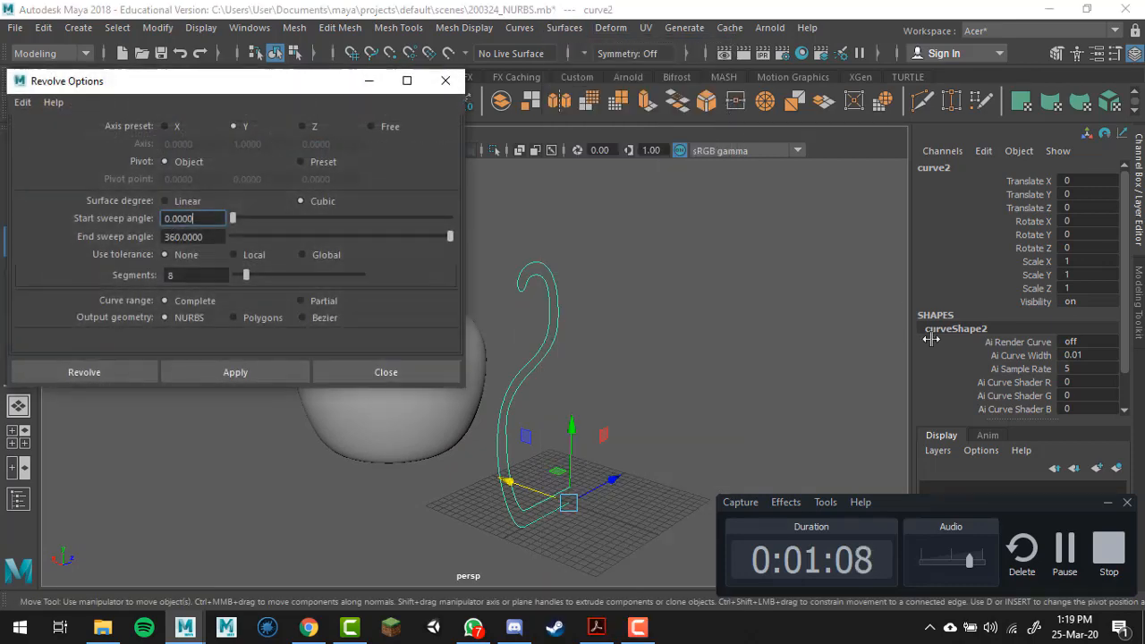
pyautogui.click(1108, 504)
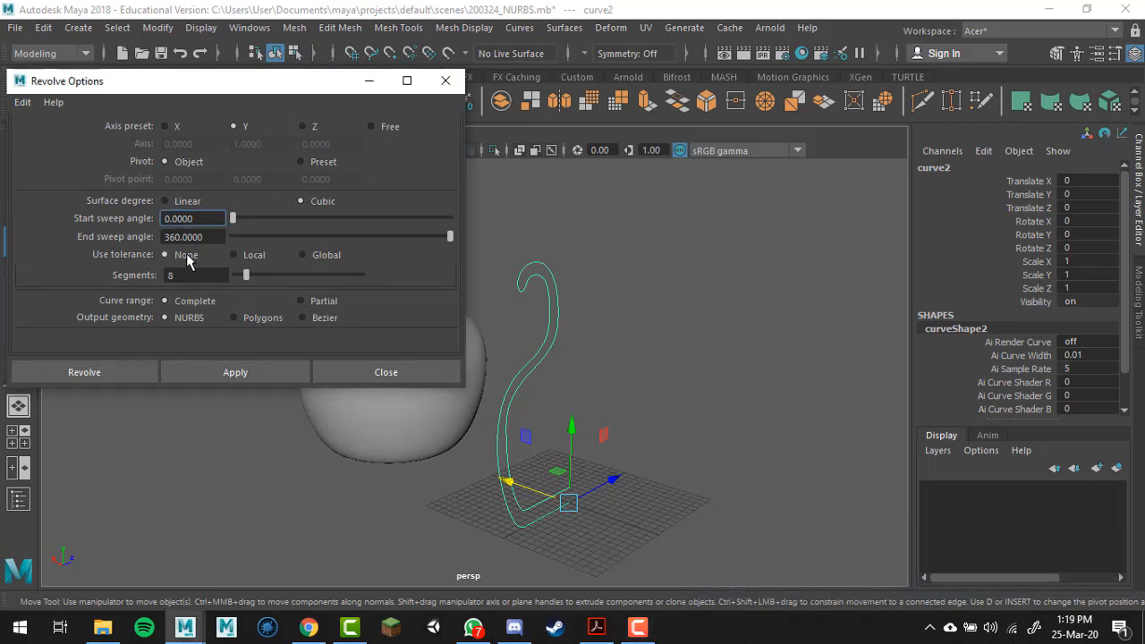
pyautogui.moveTo(212, 86); pyautogui.dragTo(829, 186)
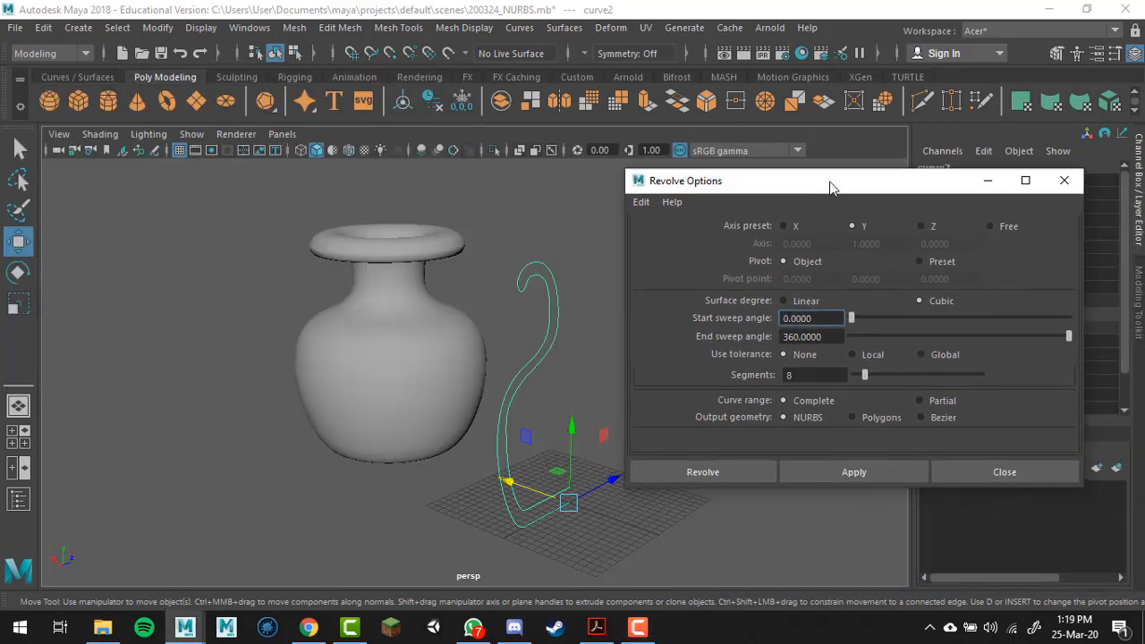
pyautogui.keyDown('alt'); pyautogui.moveTo(465, 306); pyautogui.dragTo(379, 304, button='middle'); pyautogui.keyUp('alt')
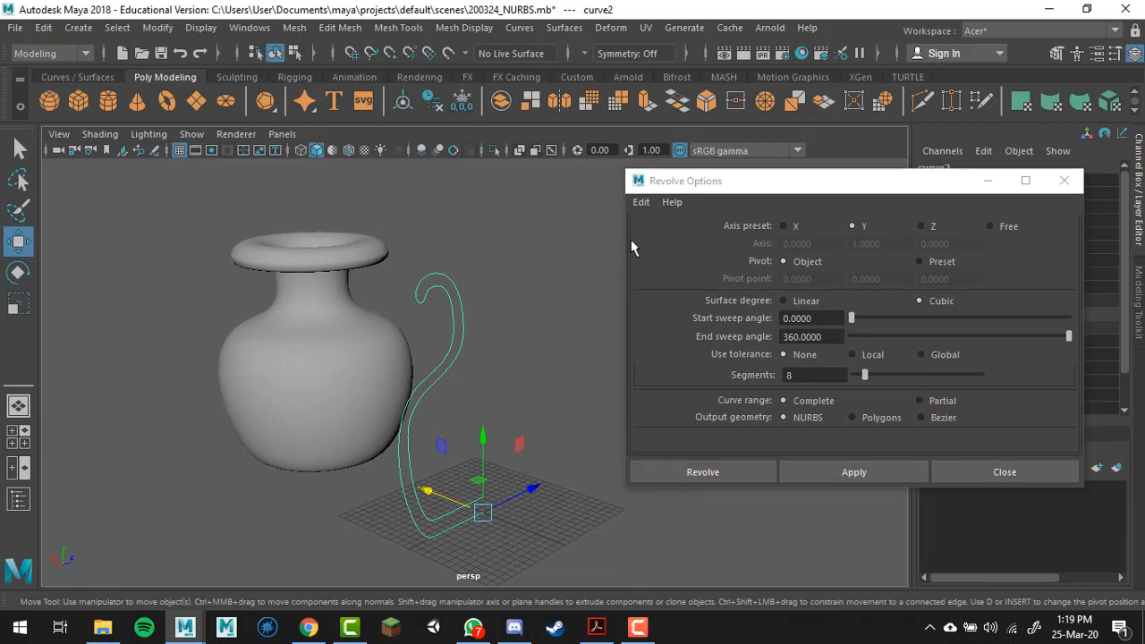
pyautogui.moveTo(742, 182); pyautogui.dragTo(681, 178)
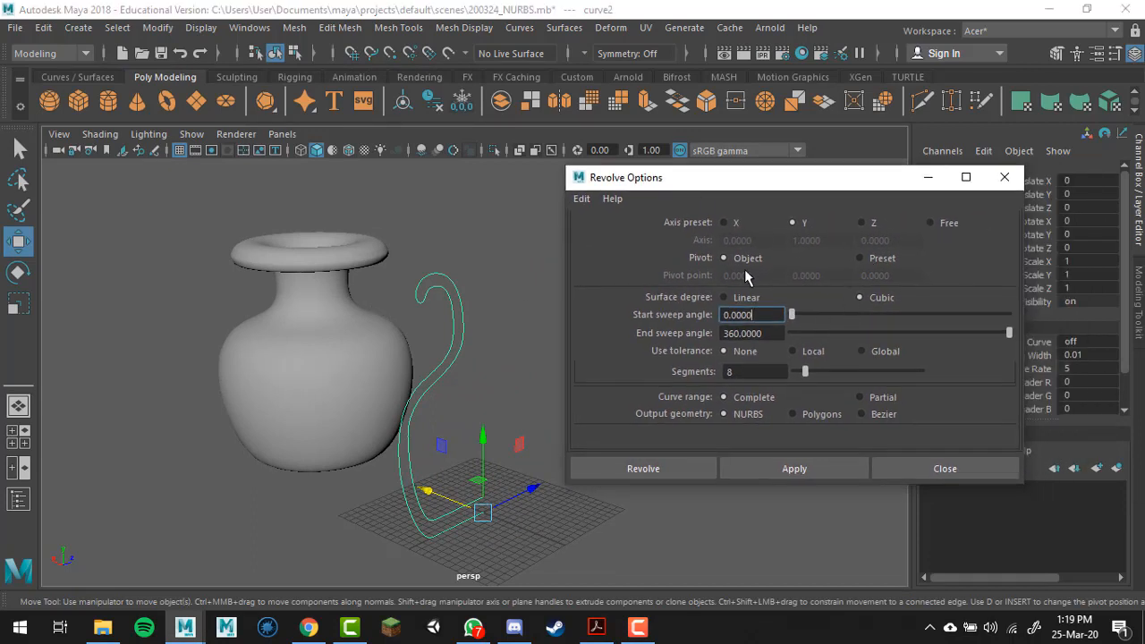
pyautogui.click(579, 201)
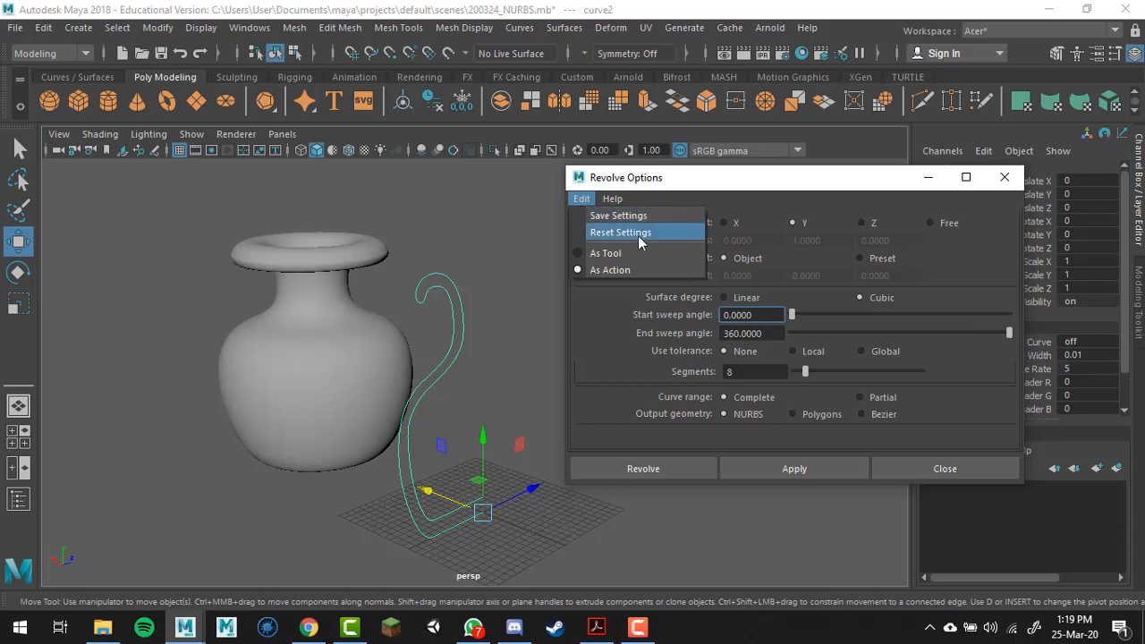
pyautogui.click(746, 181)
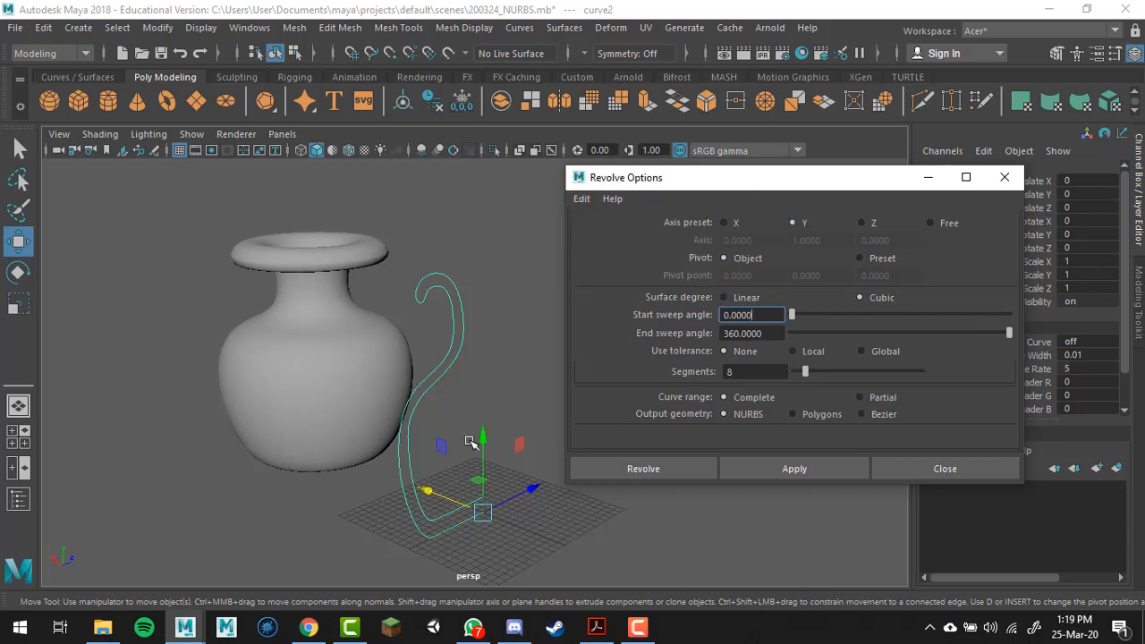
pyautogui.keyDown('alt'); pyautogui.moveTo(480, 514); pyautogui.dragTo(465, 503); pyautogui.keyUp('alt')
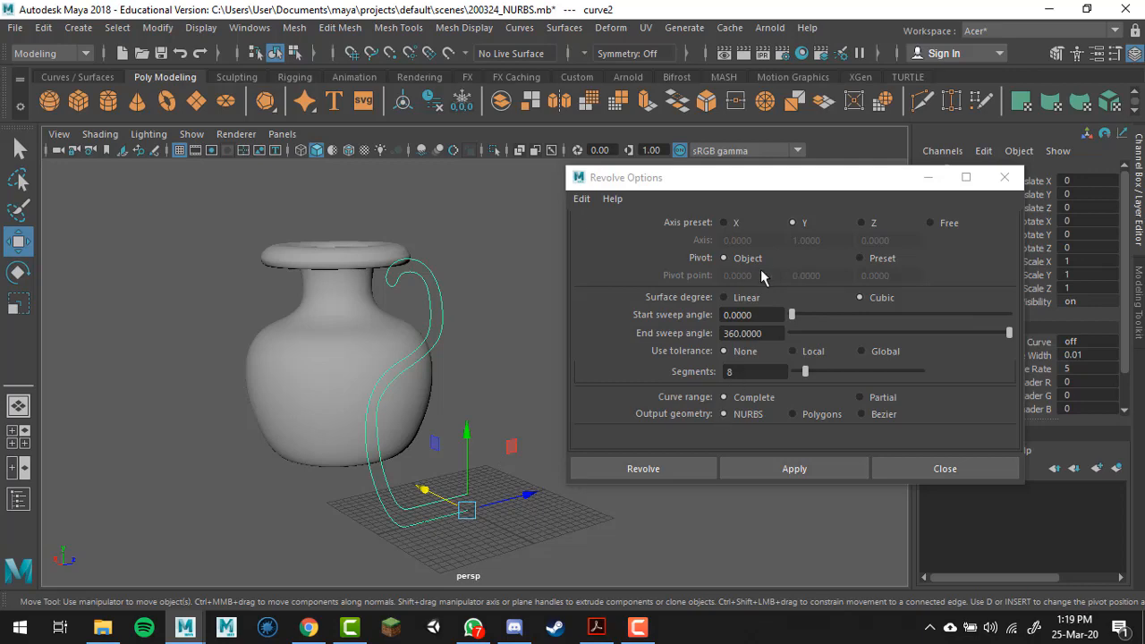
pyautogui.keyDown('alt'); pyautogui.moveTo(437, 439); pyautogui.dragTo(445, 467); pyautogui.keyUp('alt')
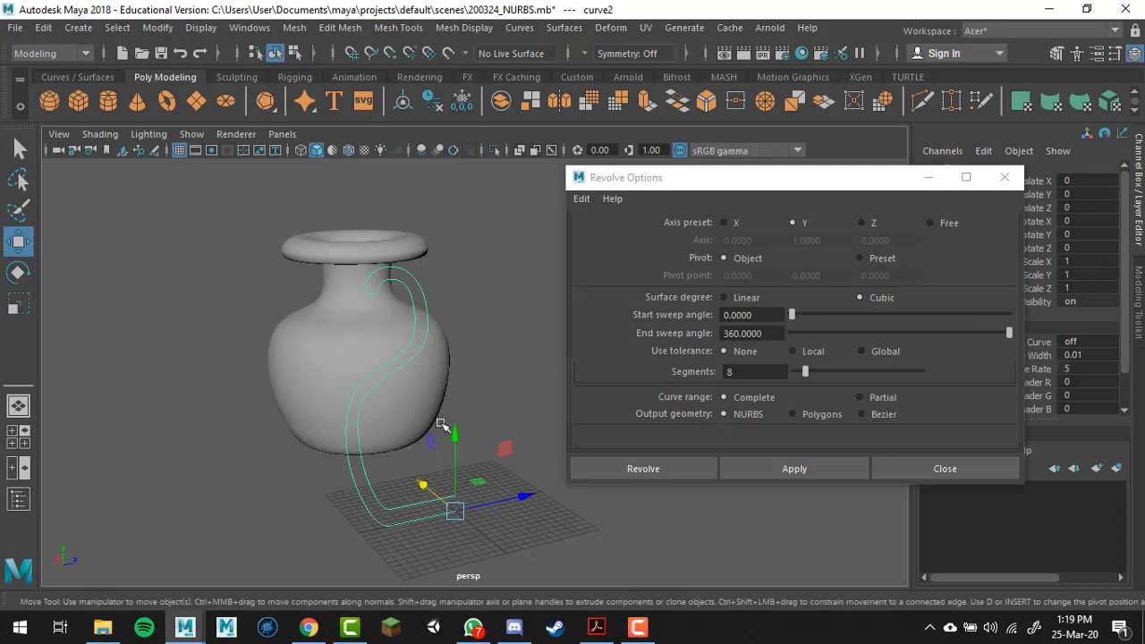
pyautogui.keyDown('alt'); pyautogui.moveTo(334, 423); pyautogui.dragTo(382, 407); pyautogui.keyUp('alt')
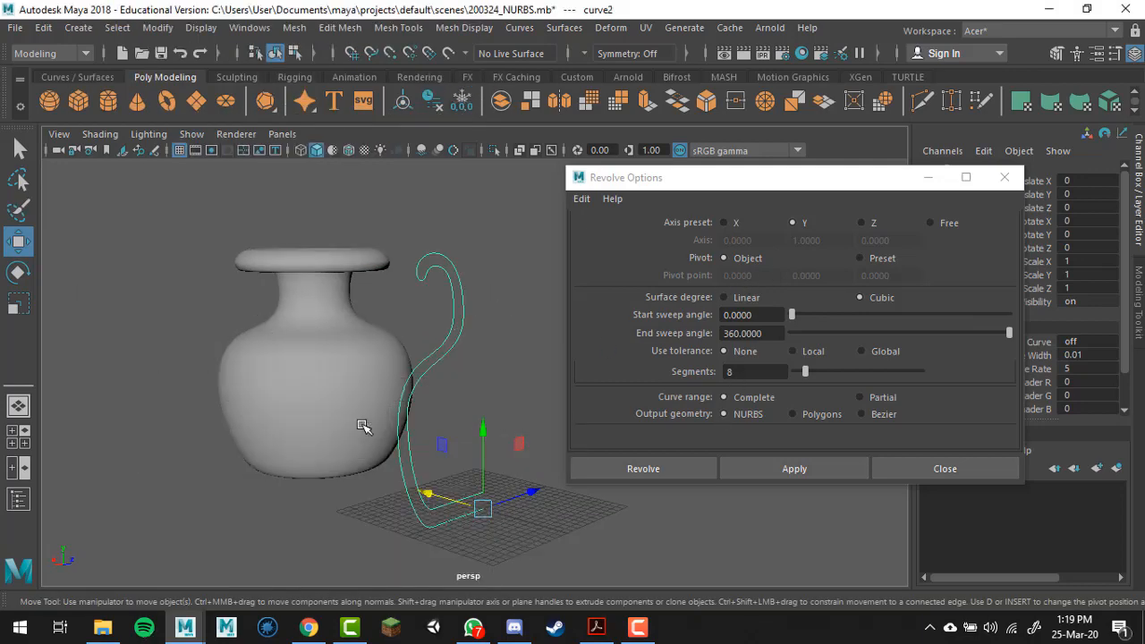
# Compare the top, front and side orthographic views beside the perspective view to examine how the curve lies relative to the axes.
pyautogui.press('space')
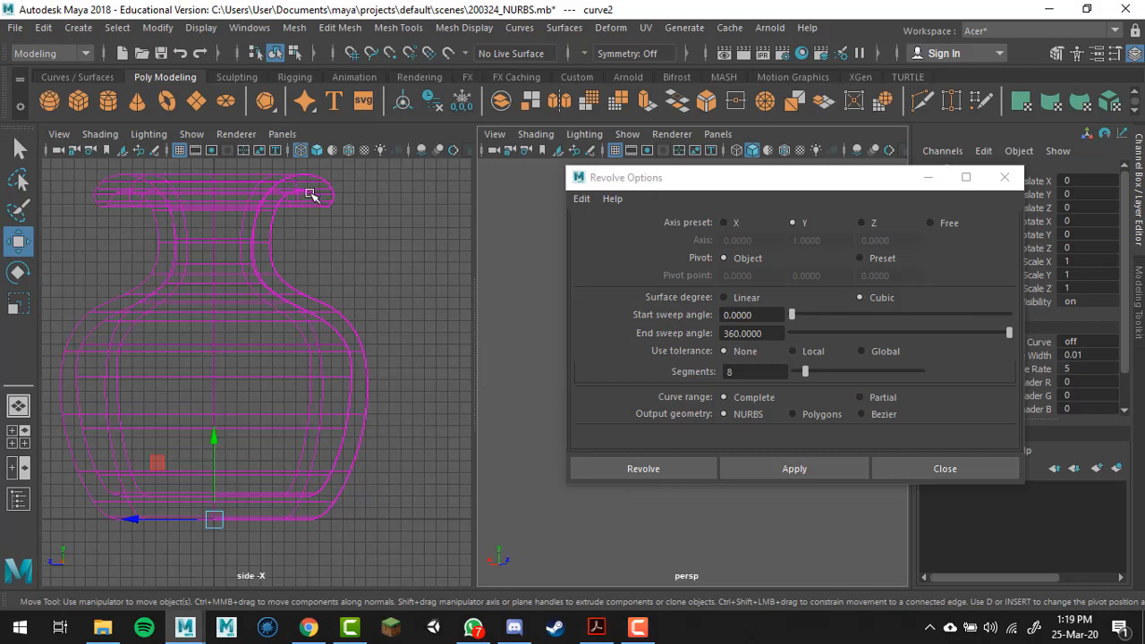
pyautogui.click(282, 135)
pyautogui.moveTo(320, 190)
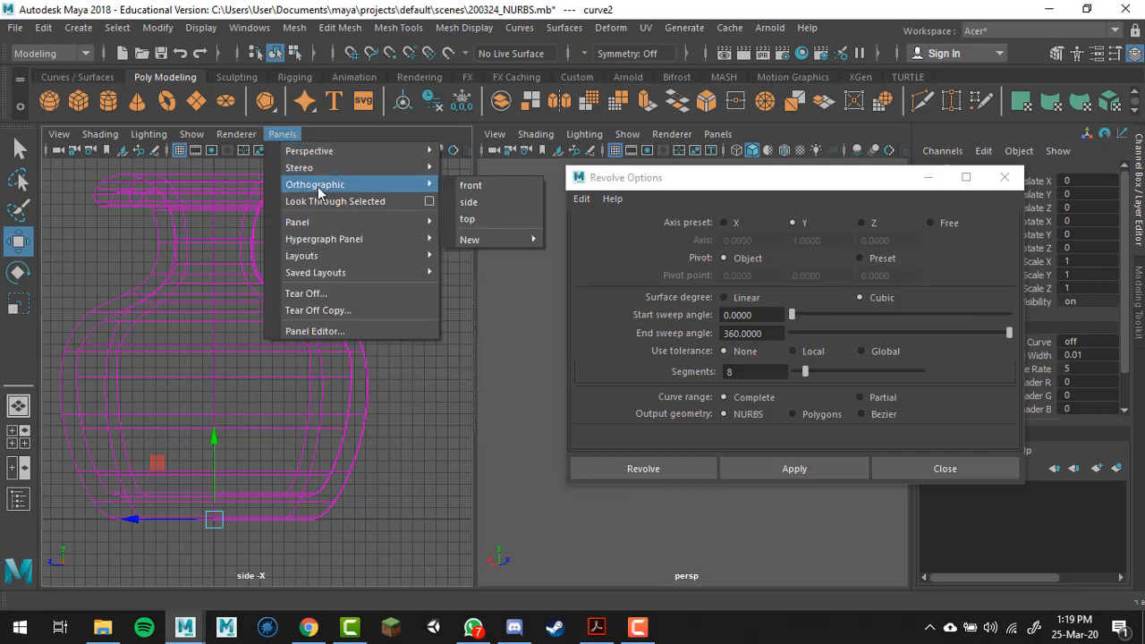
pyautogui.click(483, 220)
pyautogui.click(281, 135)
pyautogui.moveTo(374, 161)
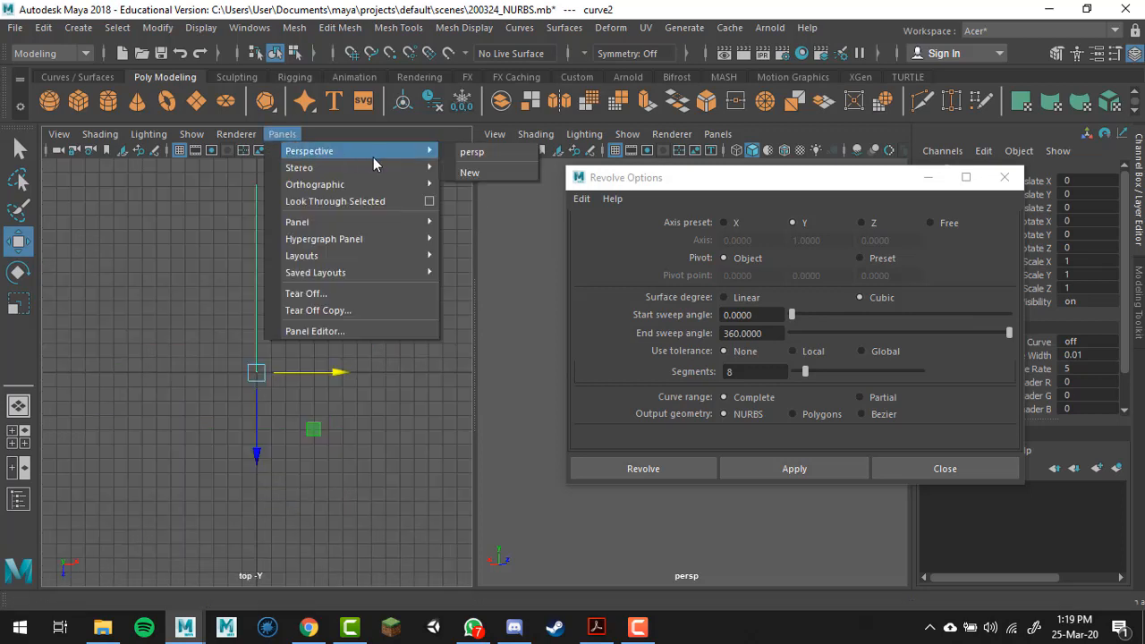
pyautogui.moveTo(391, 184)
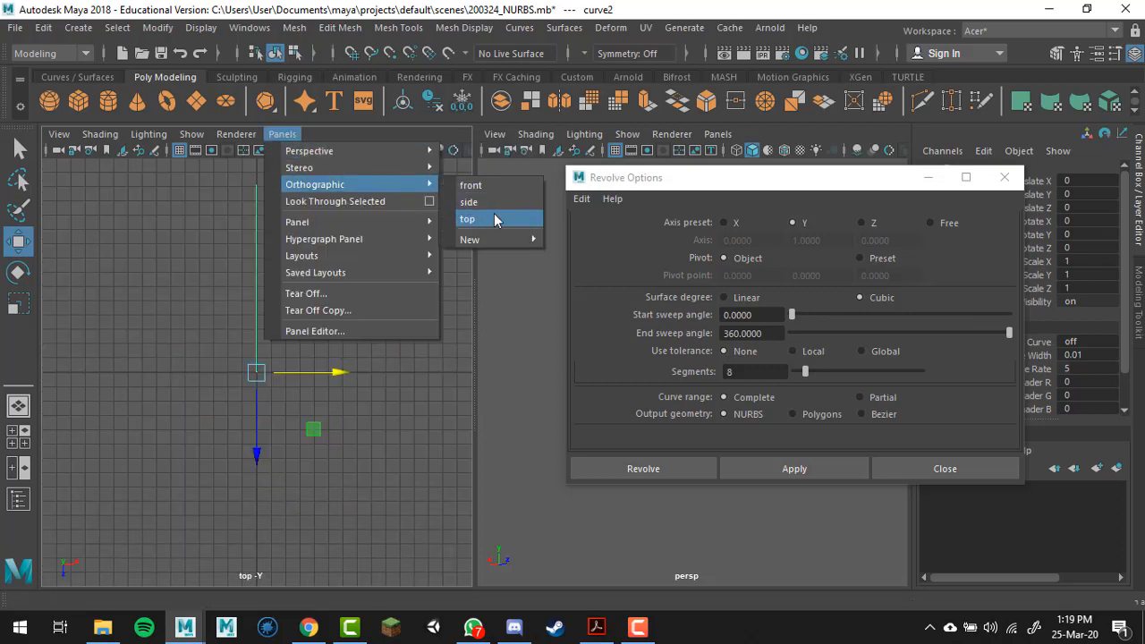
pyautogui.click(470, 185)
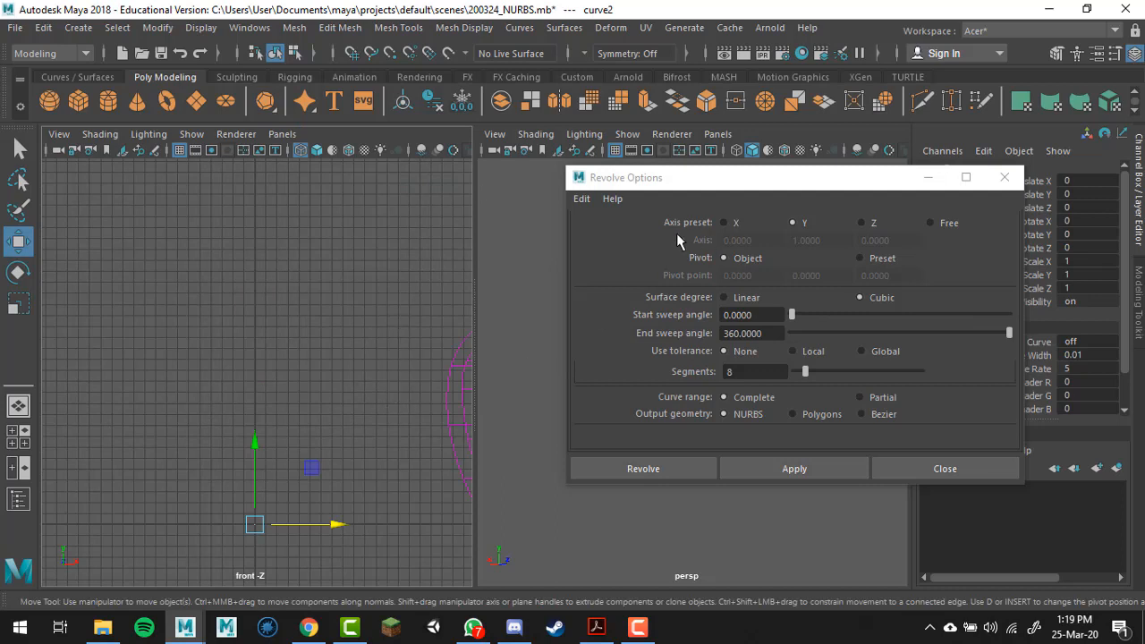
pyautogui.click(282, 135)
pyautogui.moveTo(351, 187)
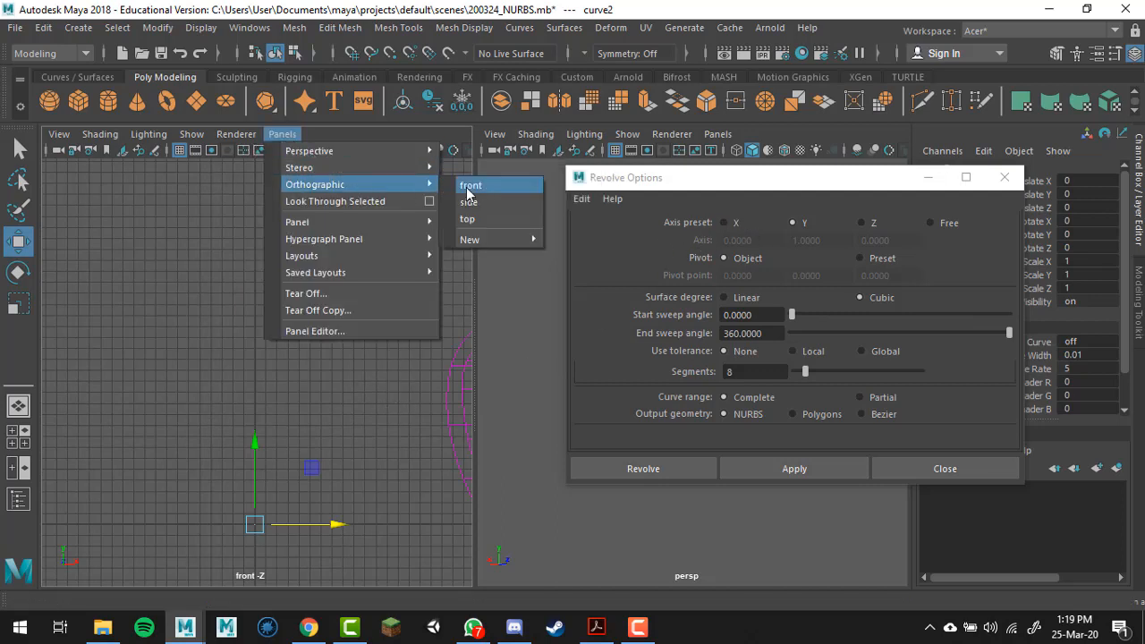
pyautogui.click(472, 200)
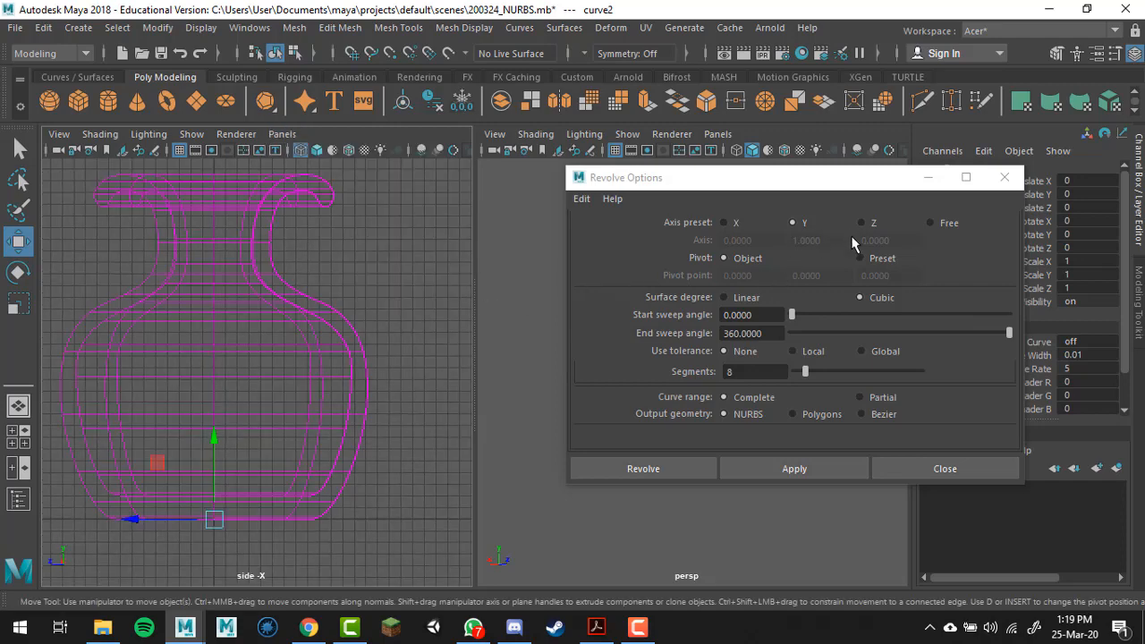
# Maximize the perspective view again and place the Revolve Options dialog beside the vase and its profile curve.
pyautogui.moveTo(852, 187); pyautogui.dragTo(372, 219)
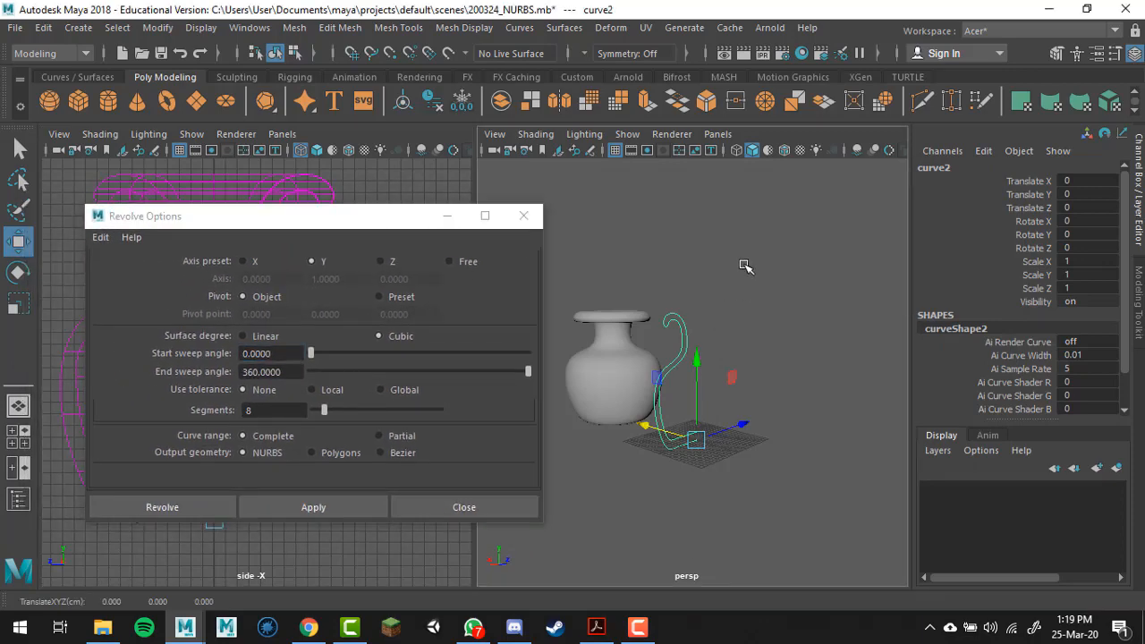
pyautogui.press('space')
pyautogui.moveTo(304, 222); pyautogui.dragTo(830, 198)
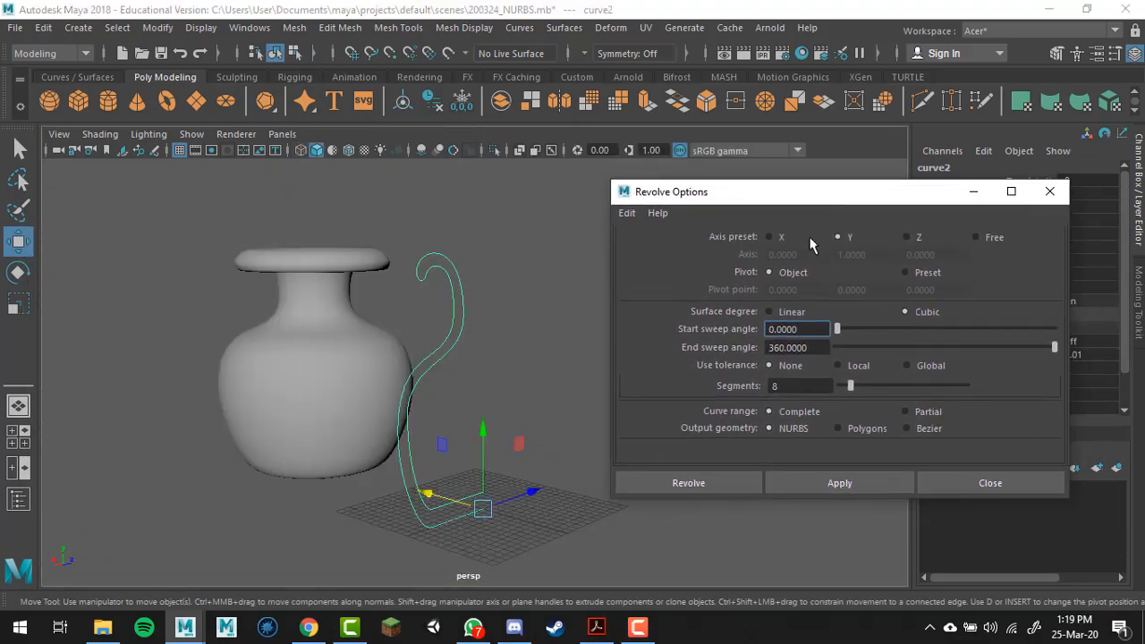
pyautogui.keyDown('alt'); pyautogui.moveTo(426, 353); pyautogui.dragTo(402, 346, button='middle'); pyautogui.keyUp('alt')
pyautogui.keyDown('alt'); pyautogui.moveTo(413, 319); pyautogui.dragTo(425, 347, button='right'); pyautogui.keyUp('alt')
pyautogui.keyDown('alt'); pyautogui.moveTo(426, 349); pyautogui.dragTo(418, 353, button='middle'); pyautogui.keyUp('alt')
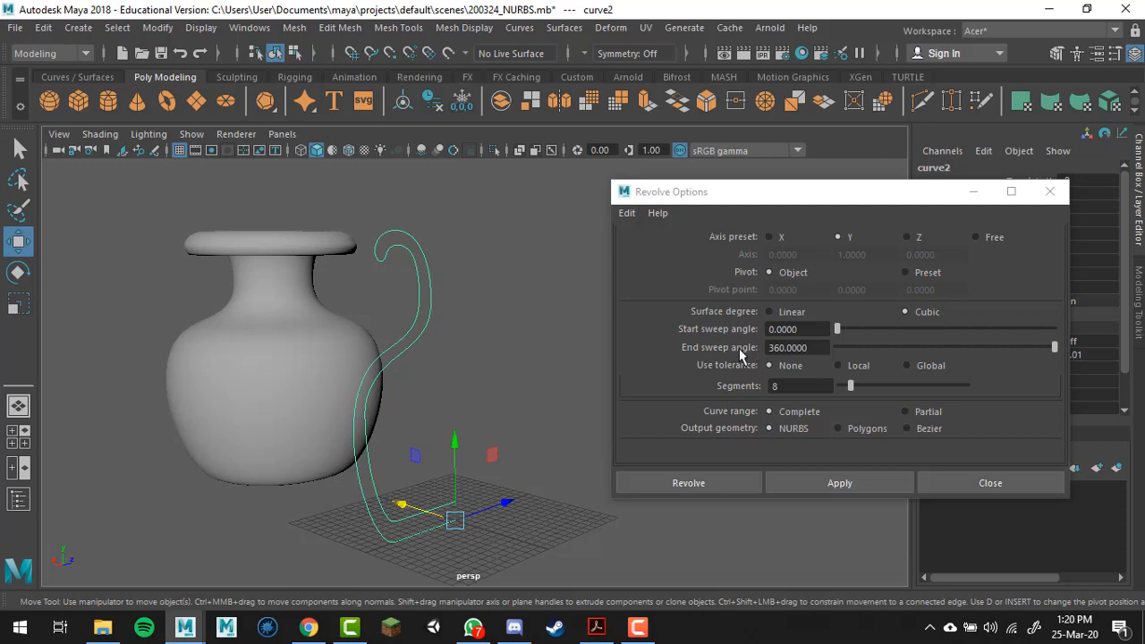
# Revolve the profile curve with an end sweep angle of 180 degrees and orbit around the resulting half vase.
pyautogui.keyDown('alt'); pyautogui.moveTo(302, 326); pyautogui.dragTo(329, 326); pyautogui.keyUp('alt')
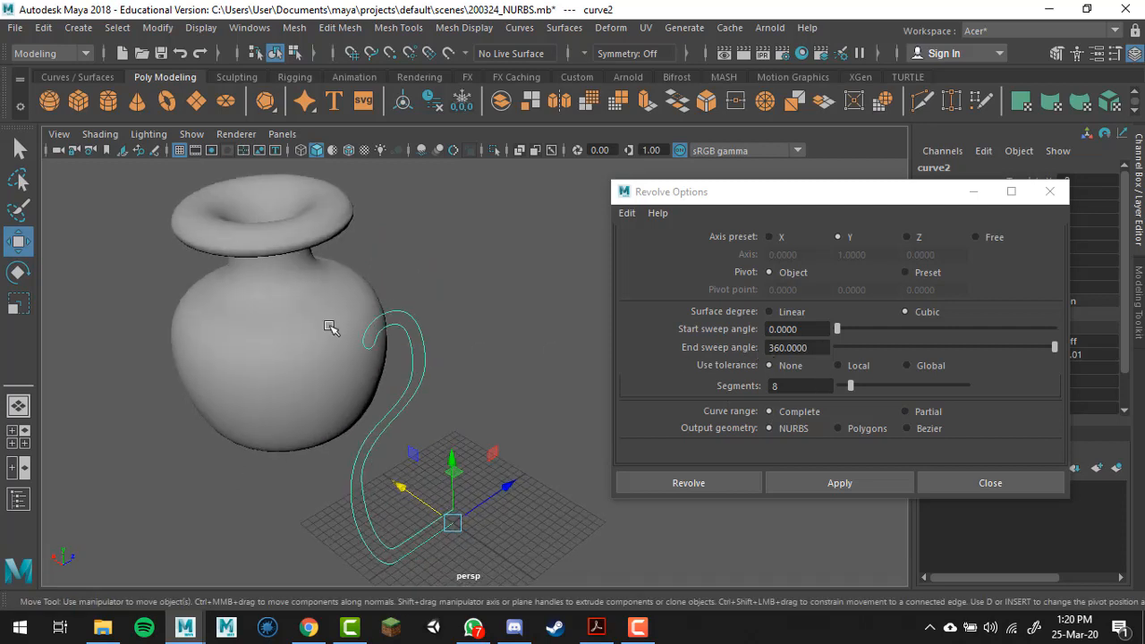
pyautogui.doubleClick(791, 348)
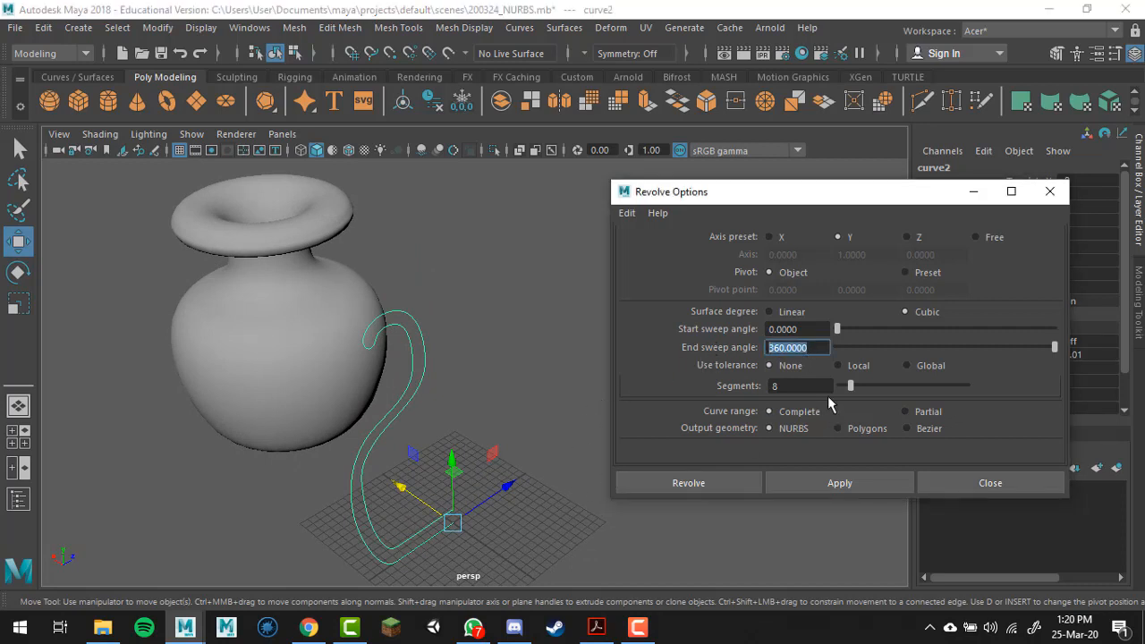
pyautogui.write('180')
pyautogui.press('Tab')
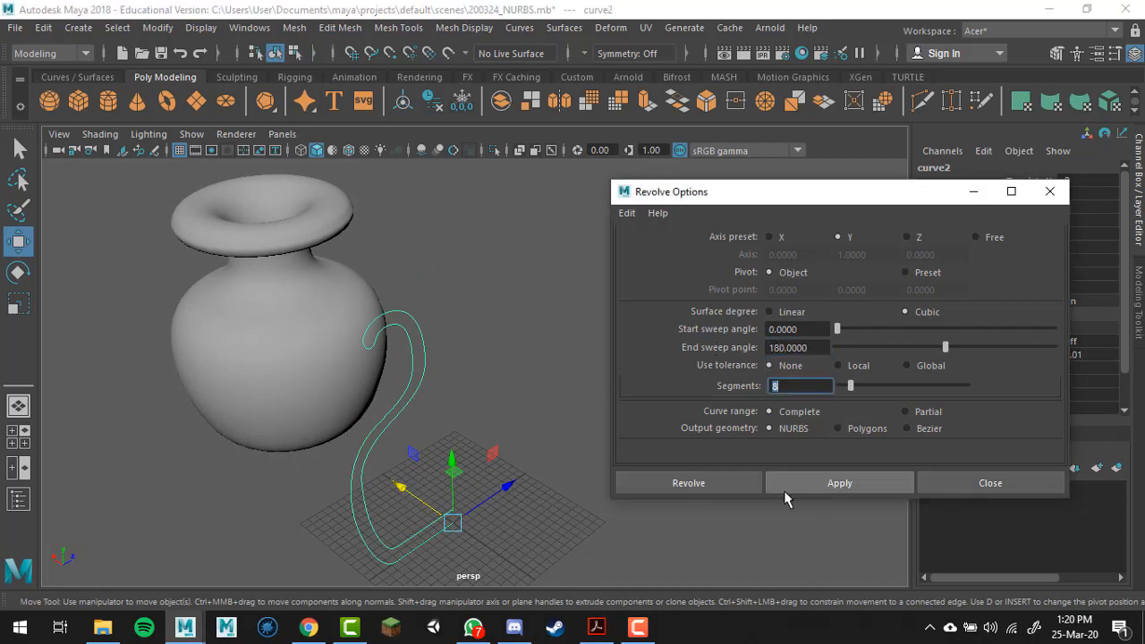
pyautogui.click(821, 482)
pyautogui.keyDown('alt'); pyautogui.moveTo(436, 485); pyautogui.dragTo(519, 338); pyautogui.keyUp('alt')
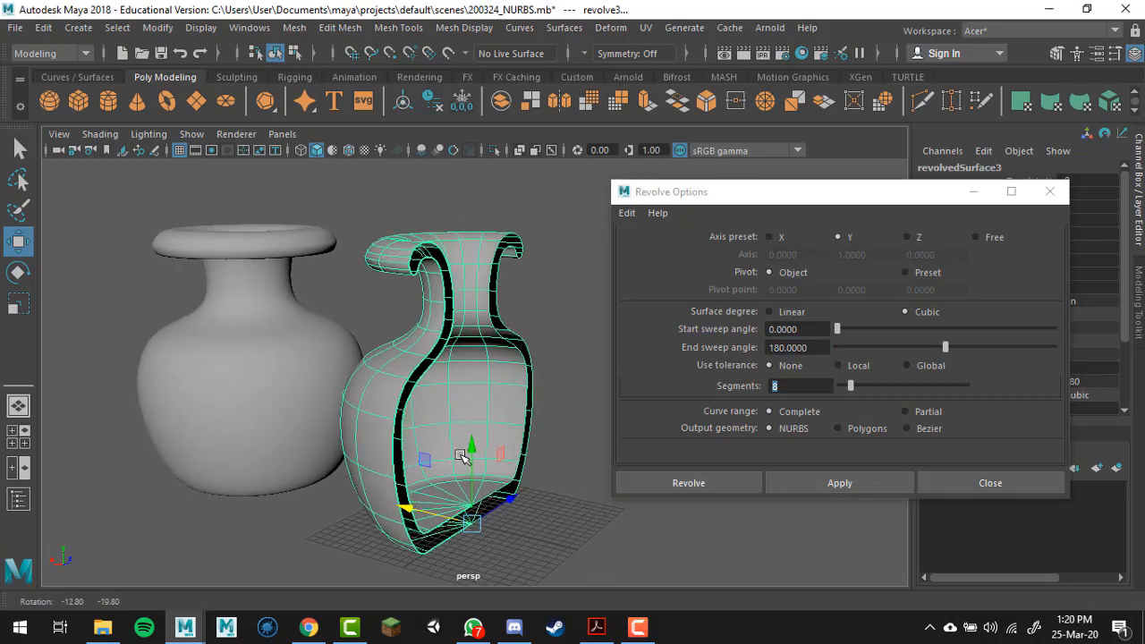
# Undo the 180-degree revolve and reset the Revolve options to their defaults.
pyautogui.hotkey('ctrl', 'z')
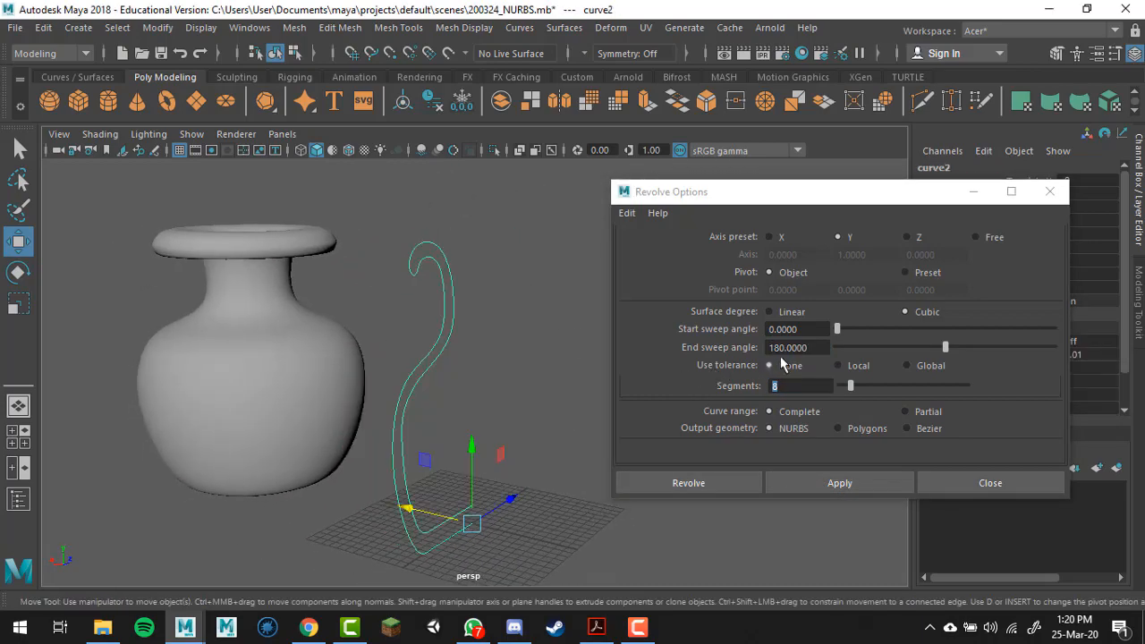
pyautogui.click(626, 213)
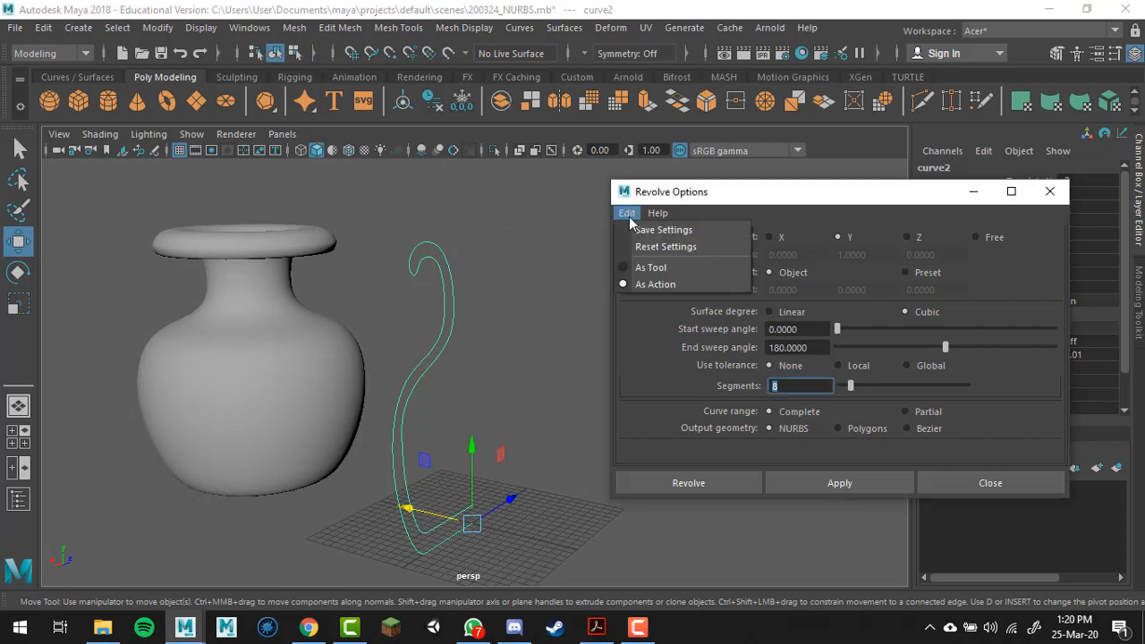
pyautogui.click(665, 247)
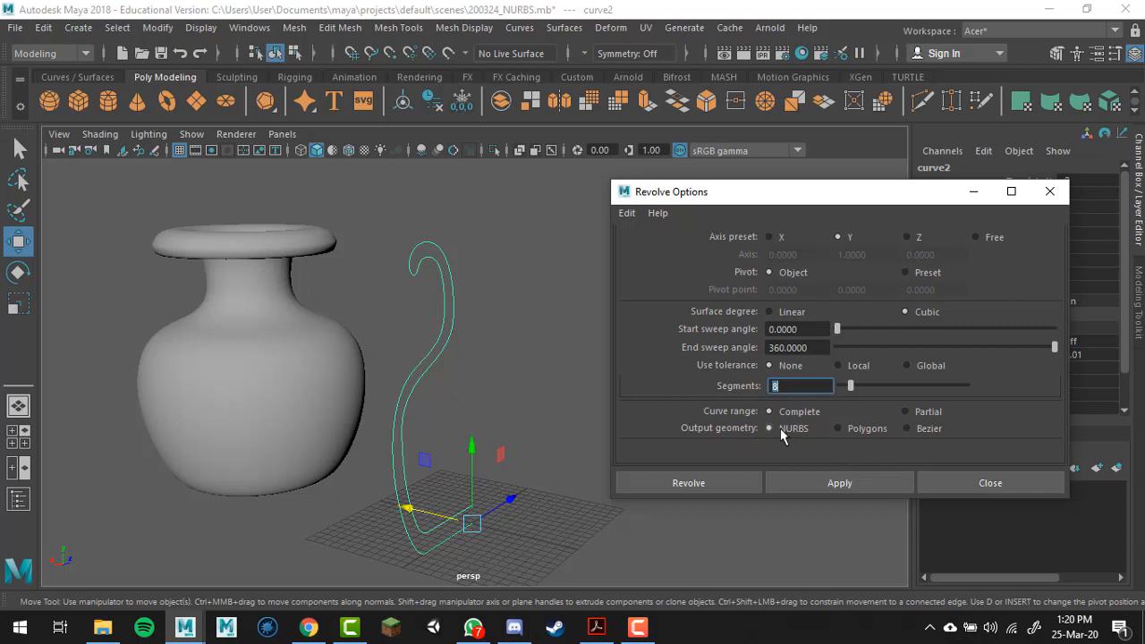
# Examine the existing NURBS vase's control vertices, selecting some on its shoulder, and its isoparms.
pyautogui.click(264, 360)
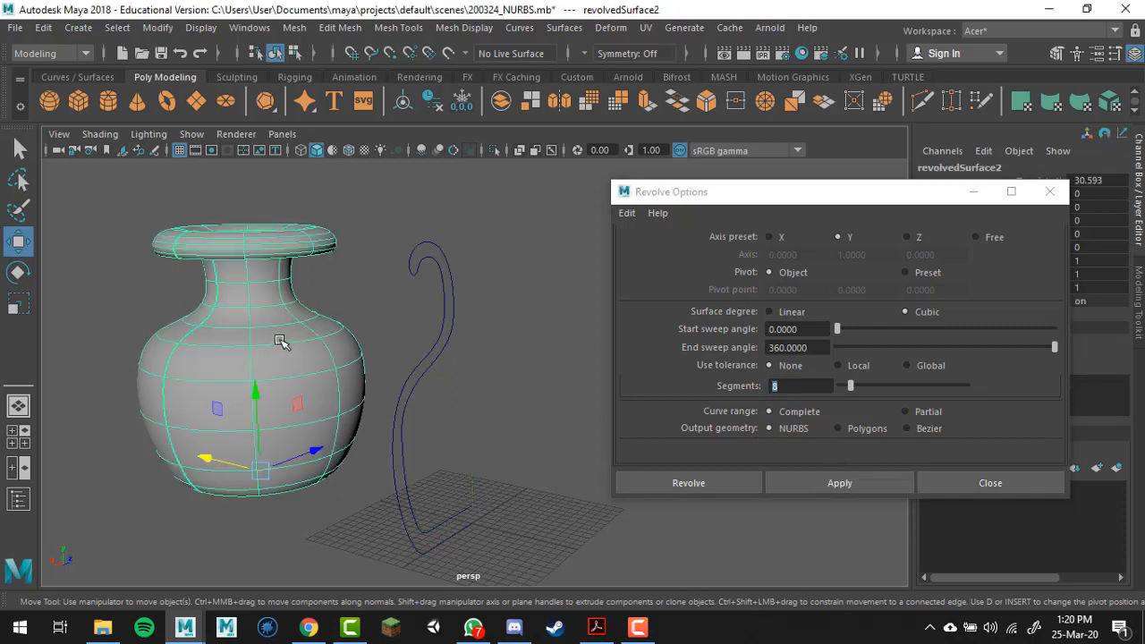
pyautogui.moveTo(354, 263); pyautogui.dragTo(266, 190, button='right')
pyautogui.moveTo(336, 304); pyautogui.dragTo(407, 392)
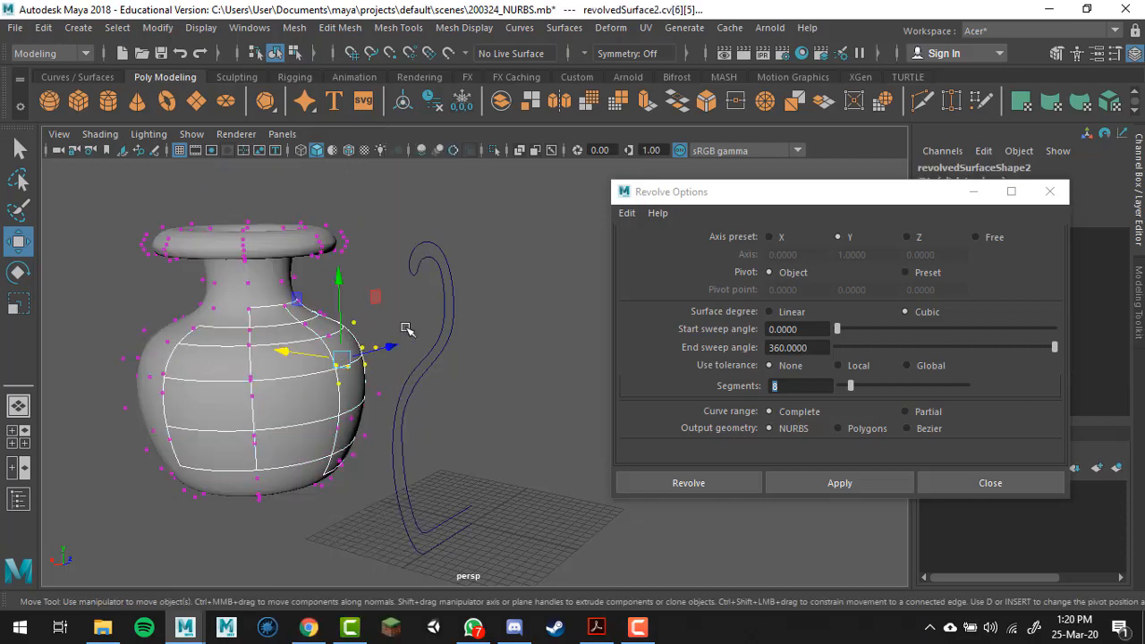
pyautogui.moveTo(372, 193); pyautogui.dragTo(376, 147, button='right')
pyautogui.moveTo(241, 344); pyautogui.dragTo(258, 400)
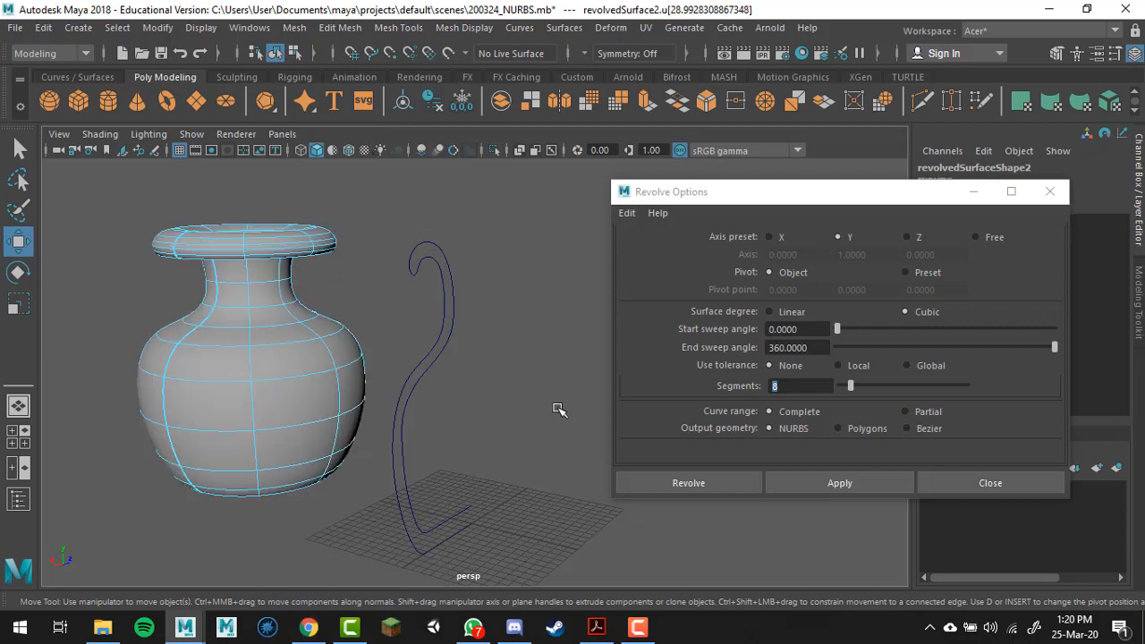
# Select the profile curve and revolve it with Polygons output geometry, keeping the Triangles type and Standard fit tessellation.
pyautogui.moveTo(407, 321); pyautogui.dragTo(525, 375)
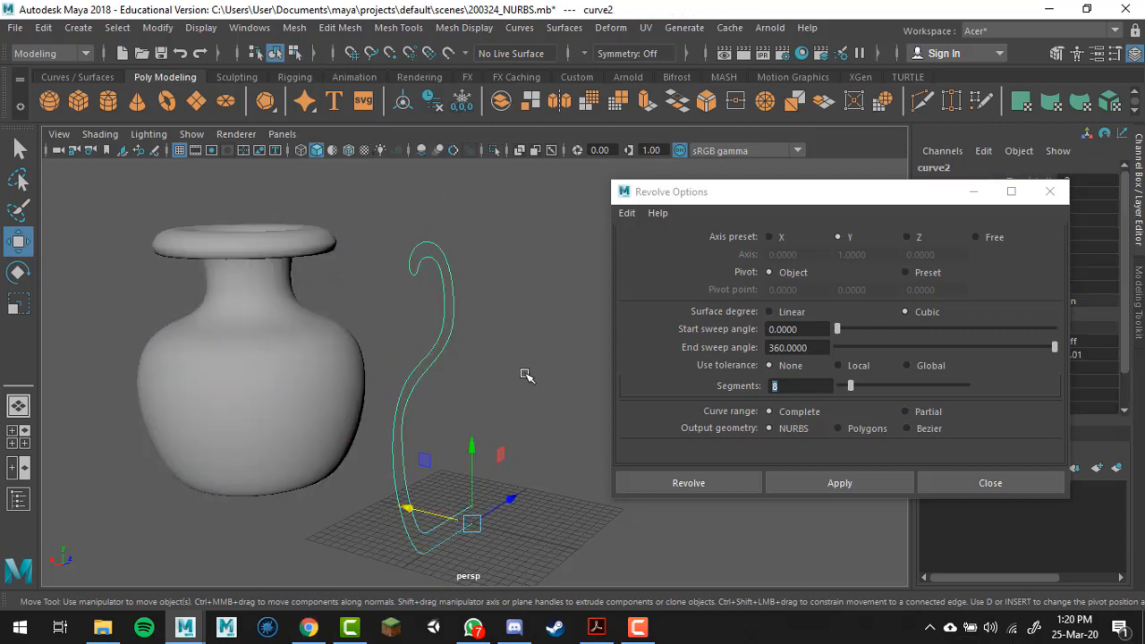
pyautogui.click(845, 430)
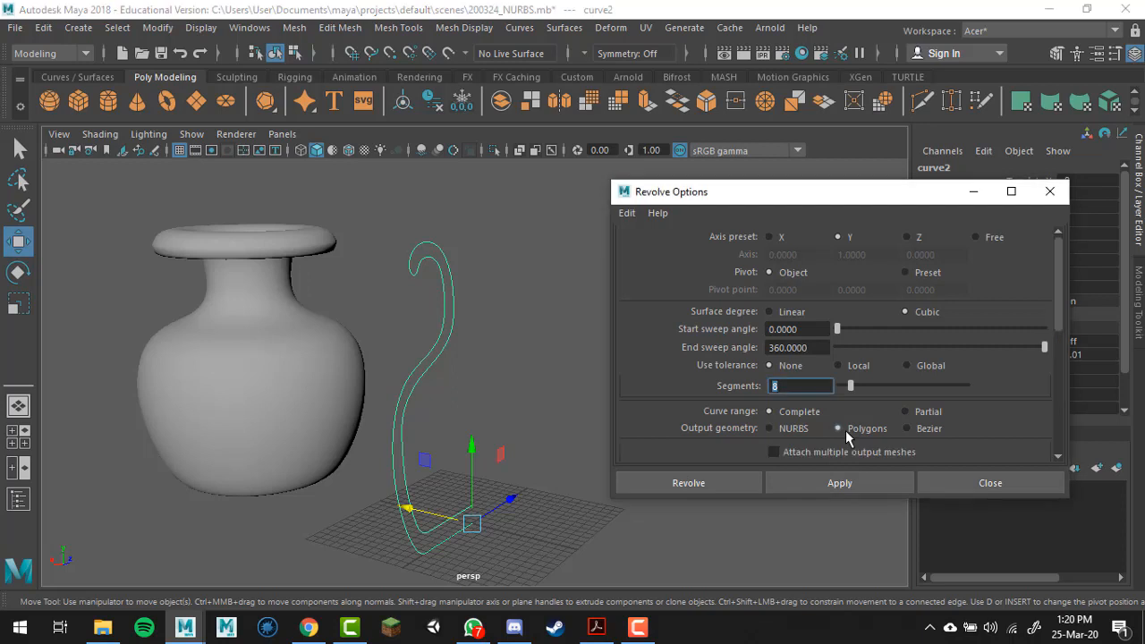
pyautogui.scroll(-2, 848, 427)
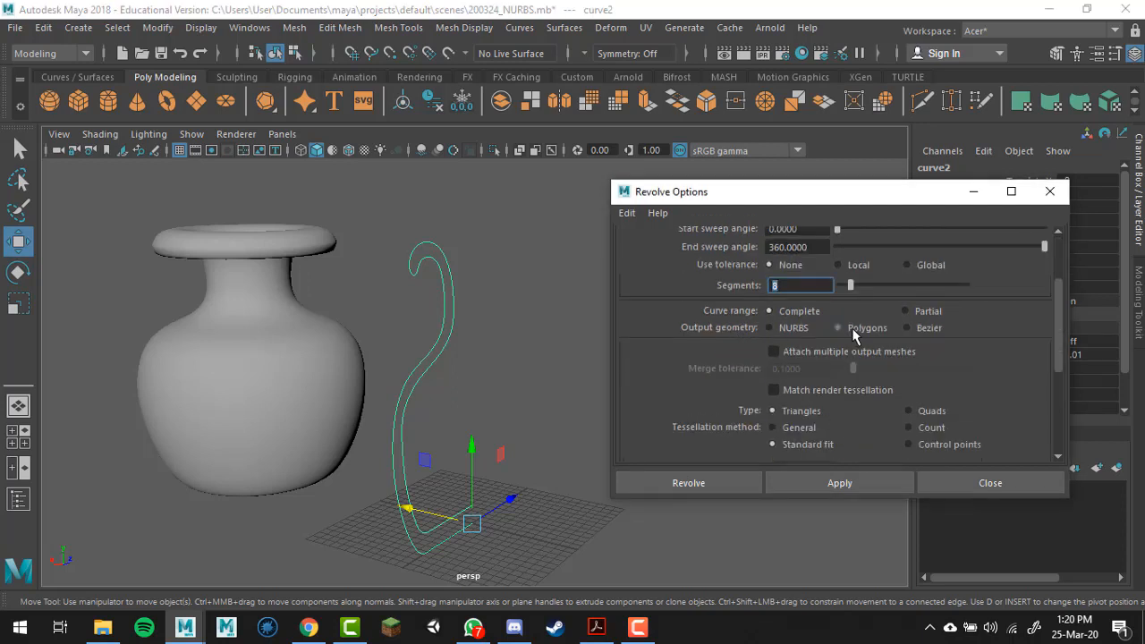
pyautogui.scroll(-1, 882, 402)
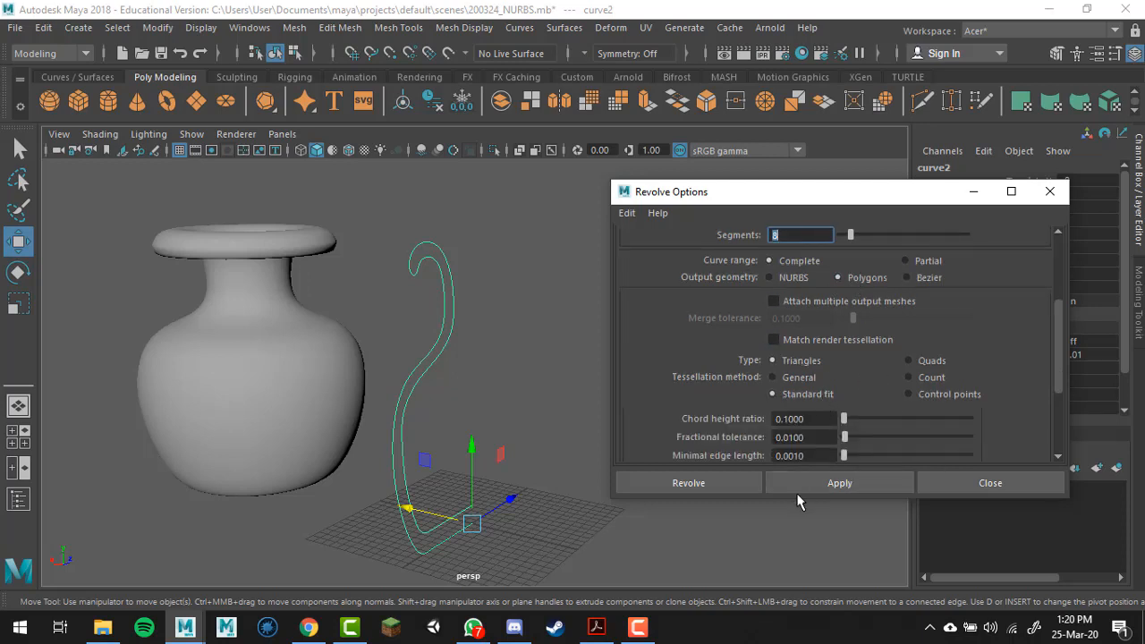
pyautogui.click(817, 484)
# Examine the polygon vase's wireframe by selecting a face and an edge on its body in component modes.
pyautogui.keyDown('alt'); pyautogui.moveTo(471, 468); pyautogui.dragTo(435, 471); pyautogui.keyUp('alt')
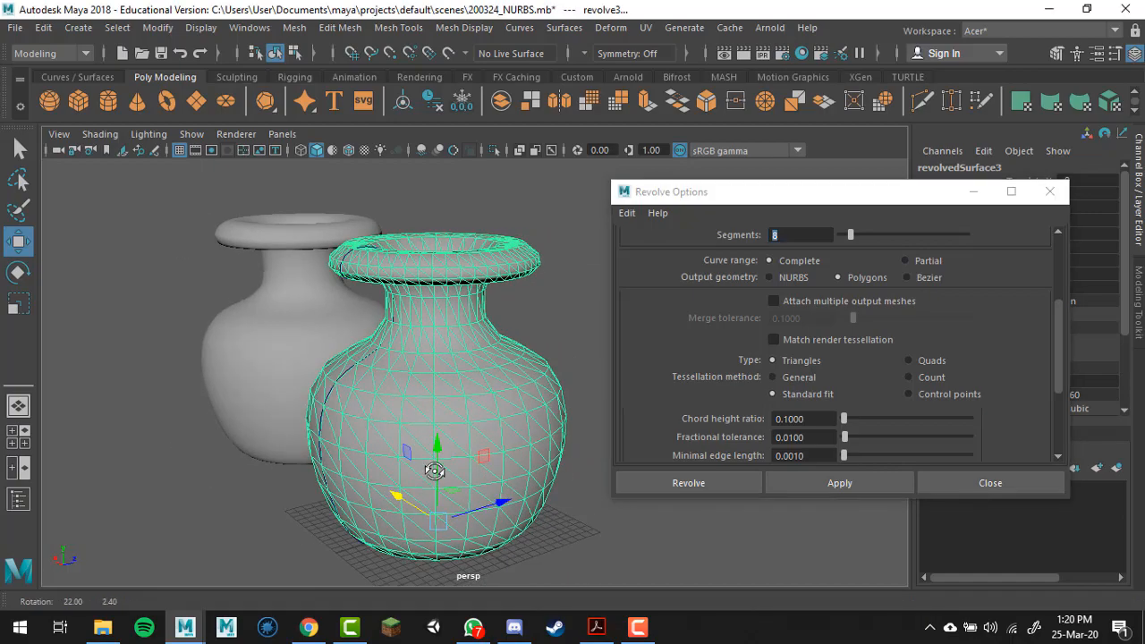
pyautogui.keyDown('alt'); pyautogui.moveTo(462, 438); pyautogui.dragTo(393, 440, button='middle'); pyautogui.keyUp('alt')
pyautogui.scroll(2, 429, 407)
pyautogui.moveTo(429, 406)
pyautogui.keyDown('alt'); pyautogui.mouseDown()
pyautogui.moveTo(435, 366)
pyautogui.moveTo(437, 388)
pyautogui.mouseUp(); pyautogui.keyUp('alt')
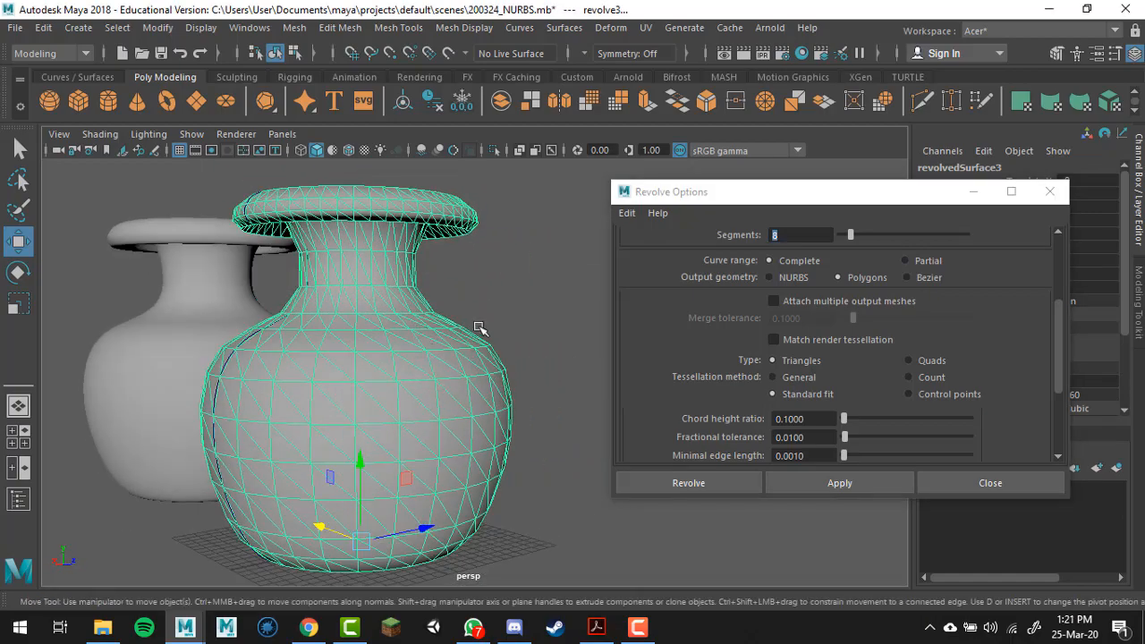
pyautogui.moveTo(436, 146); pyautogui.dragTo(424, 203, button='right')
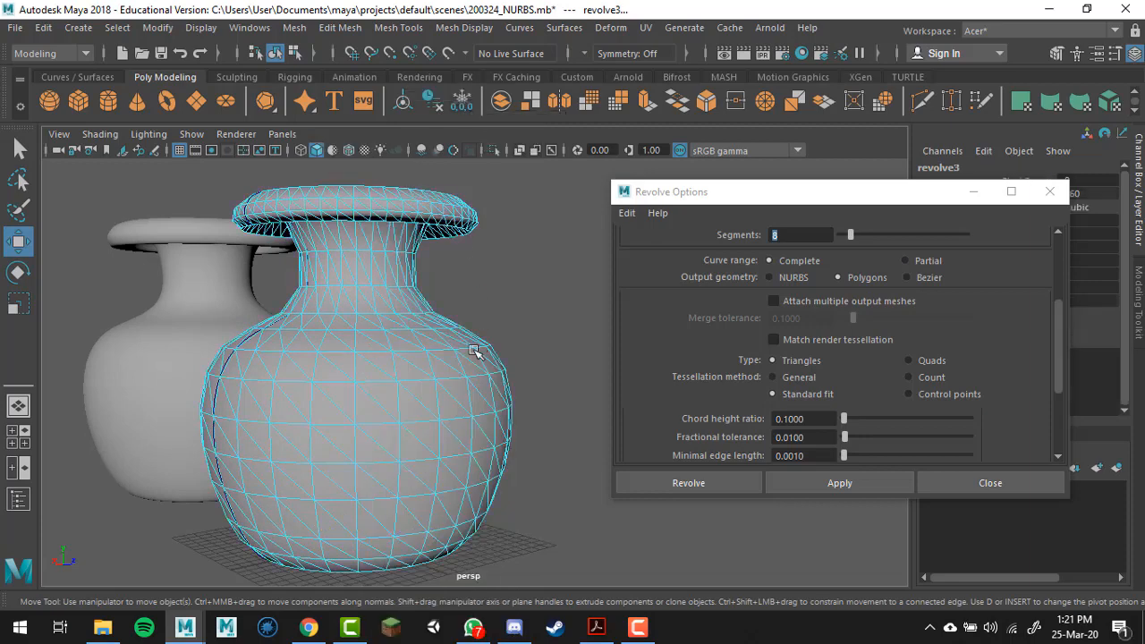
pyautogui.click(413, 393)
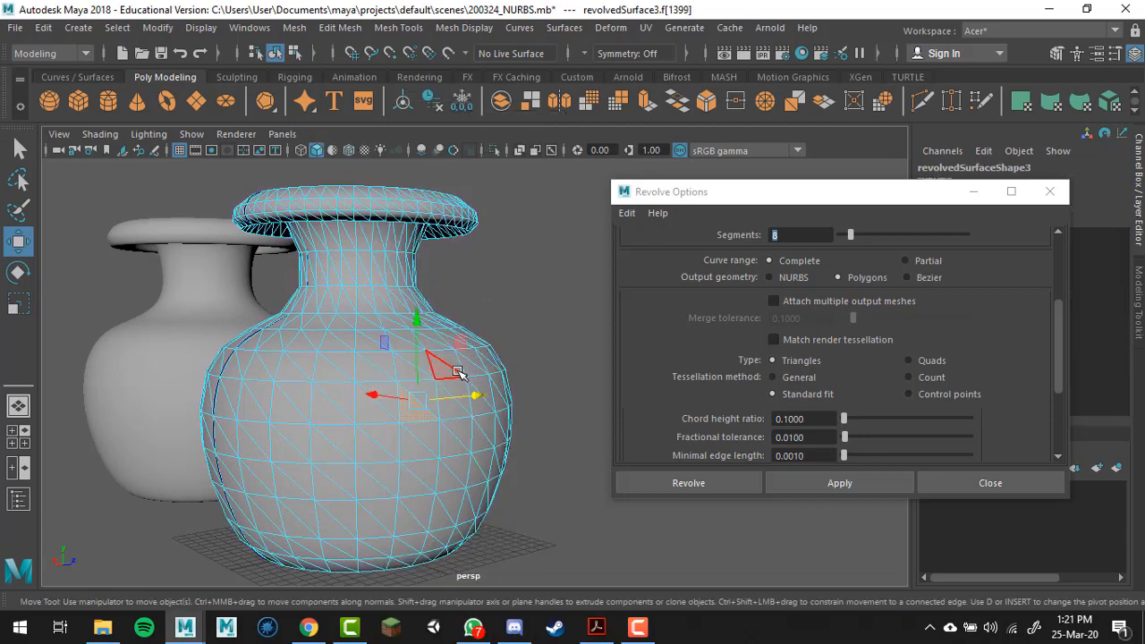
pyautogui.moveTo(443, 145); pyautogui.dragTo(452, 108, button='right')
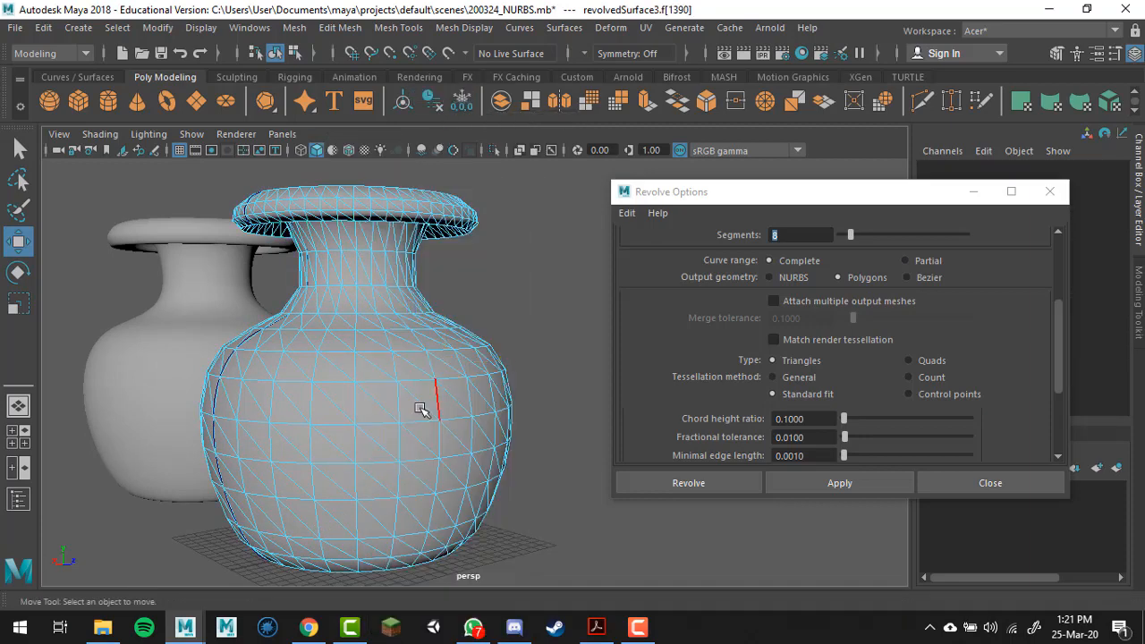
pyautogui.click(400, 439)
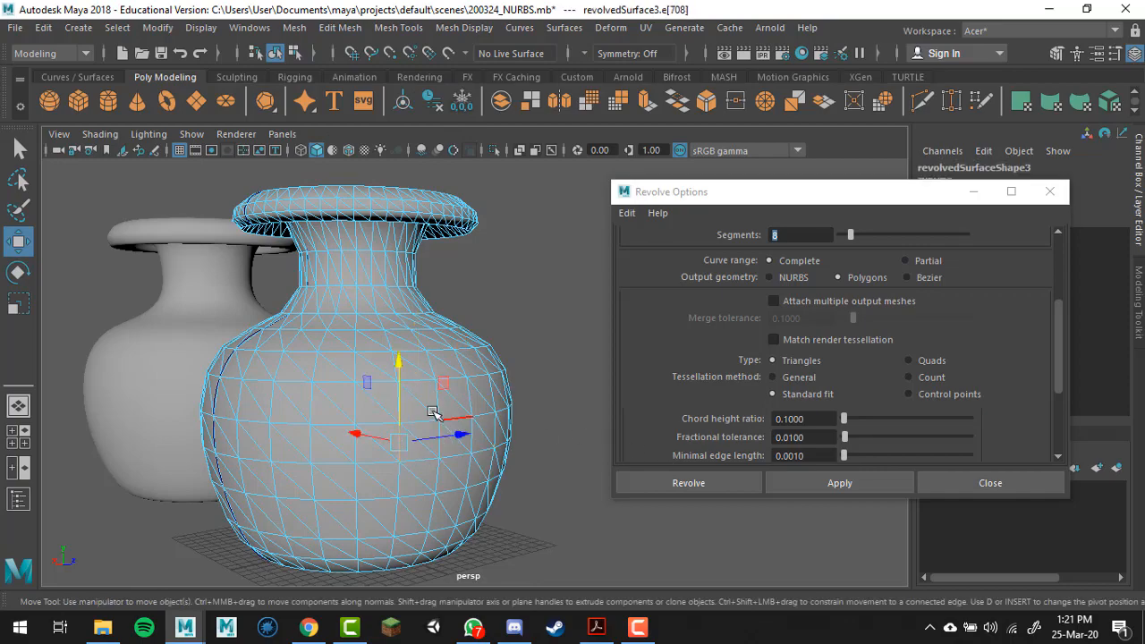
# Inspect individual faces on the polygon vase's shoulder up close, selecting them one at a time to study the tessellation.
pyautogui.scroll(6, 435, 414)
pyautogui.scroll(4, 434, 455)
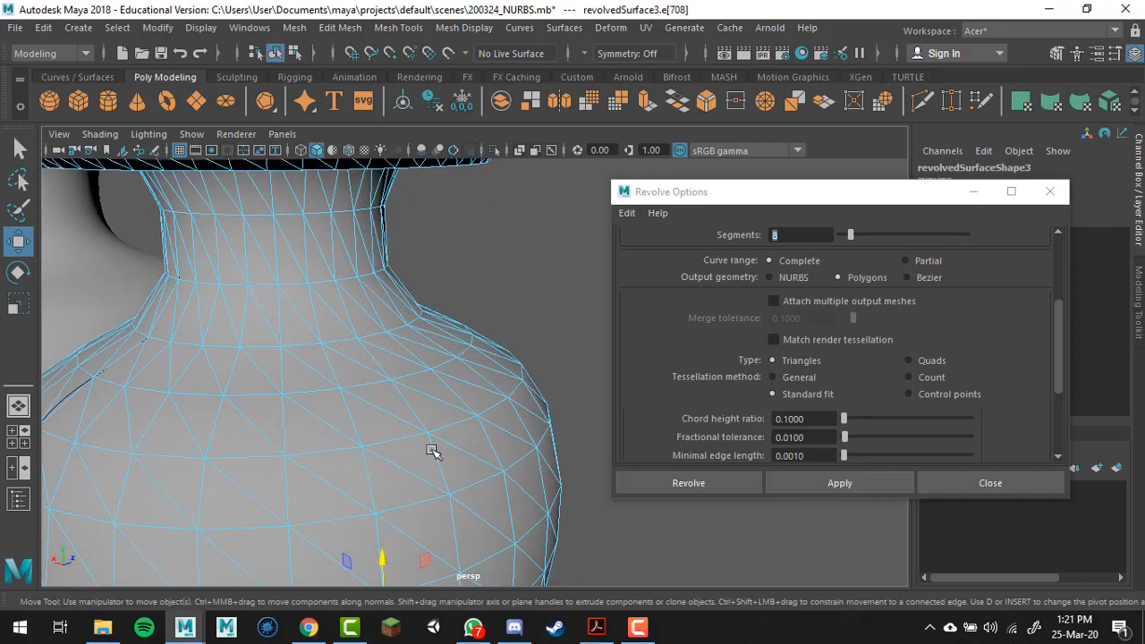
pyautogui.moveTo(365, 357); pyautogui.dragTo(349, 187, button='right')
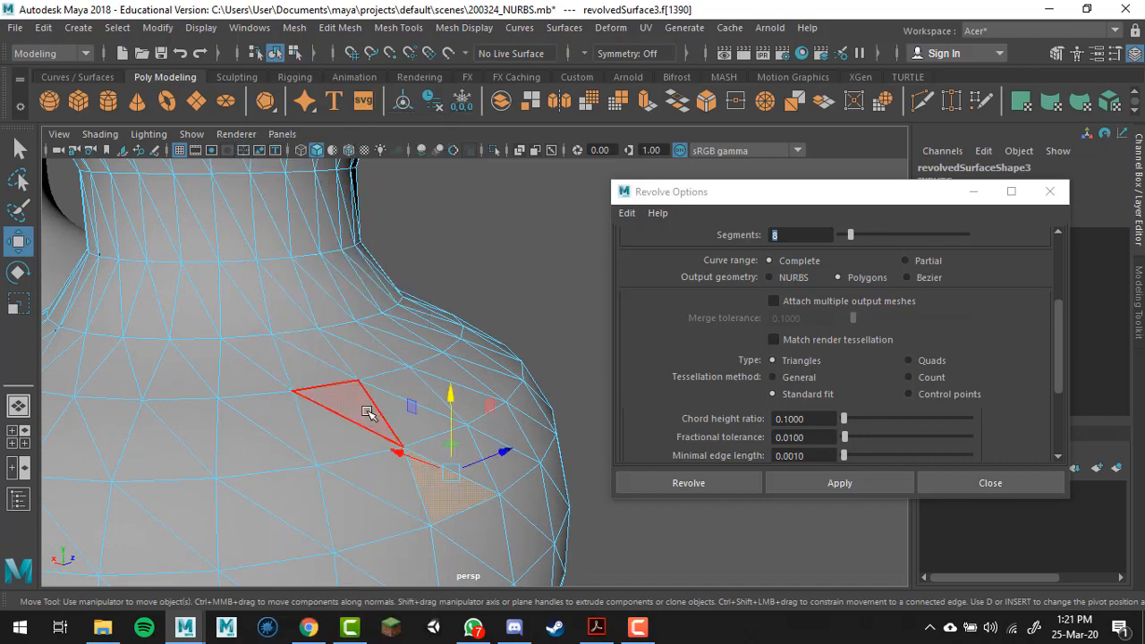
pyautogui.click(416, 421)
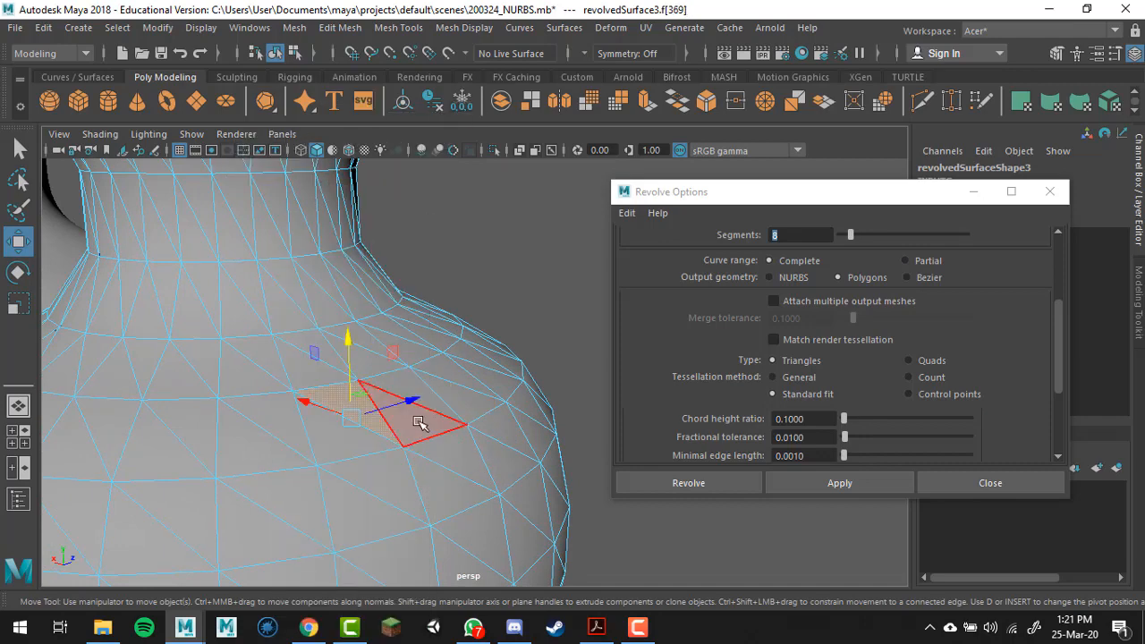
pyautogui.click(308, 438)
pyautogui.click(274, 447)
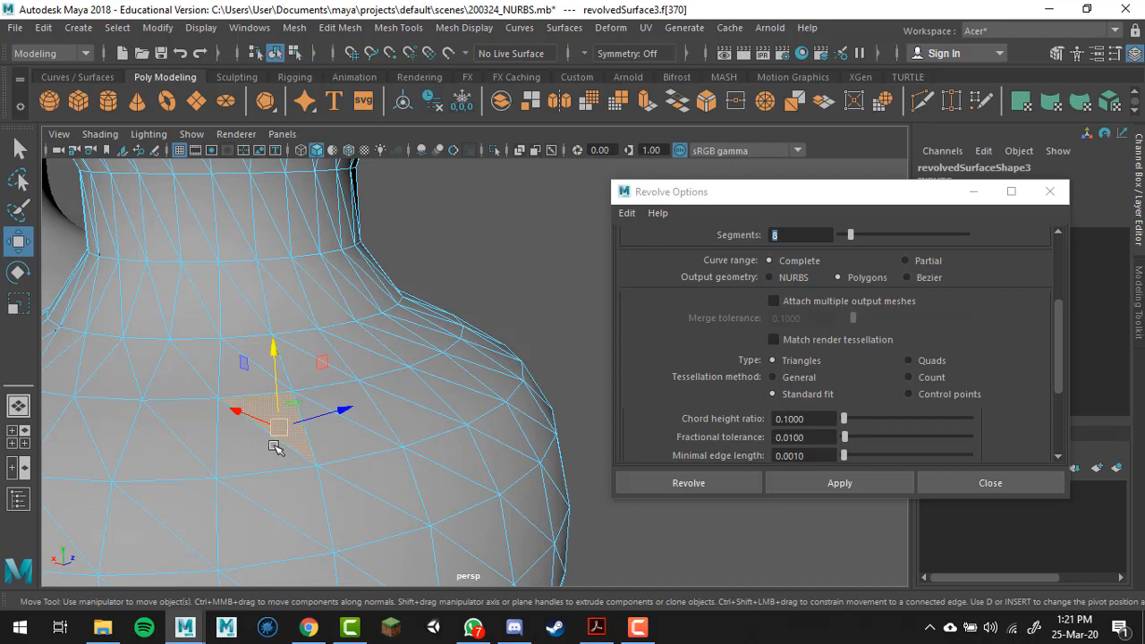
pyautogui.click(380, 480)
pyautogui.press('q')
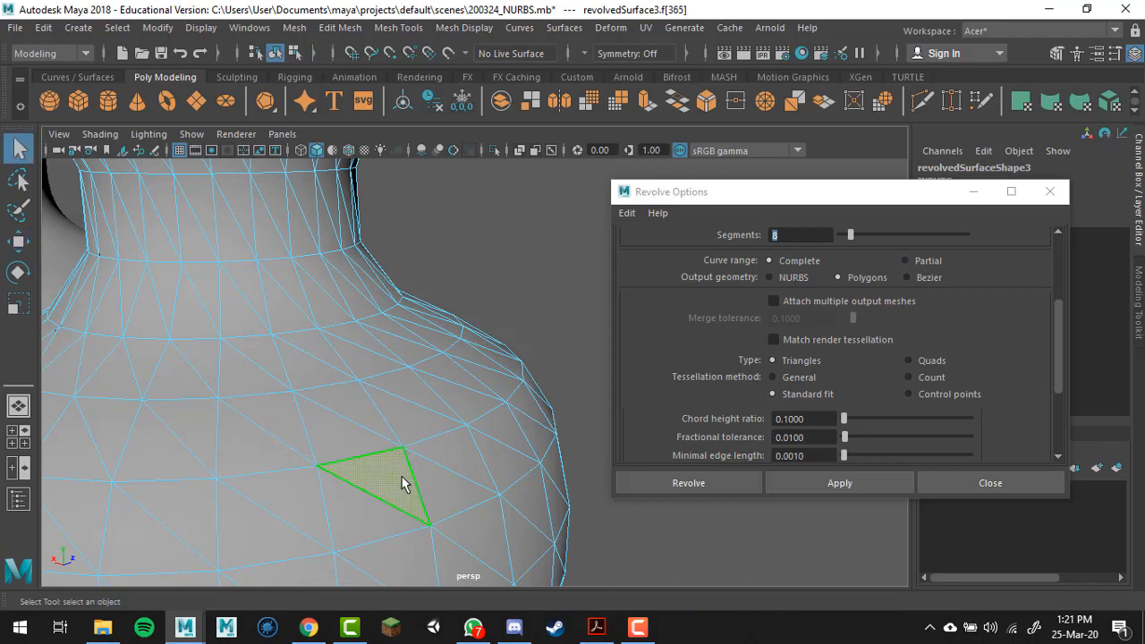
pyautogui.click(346, 394)
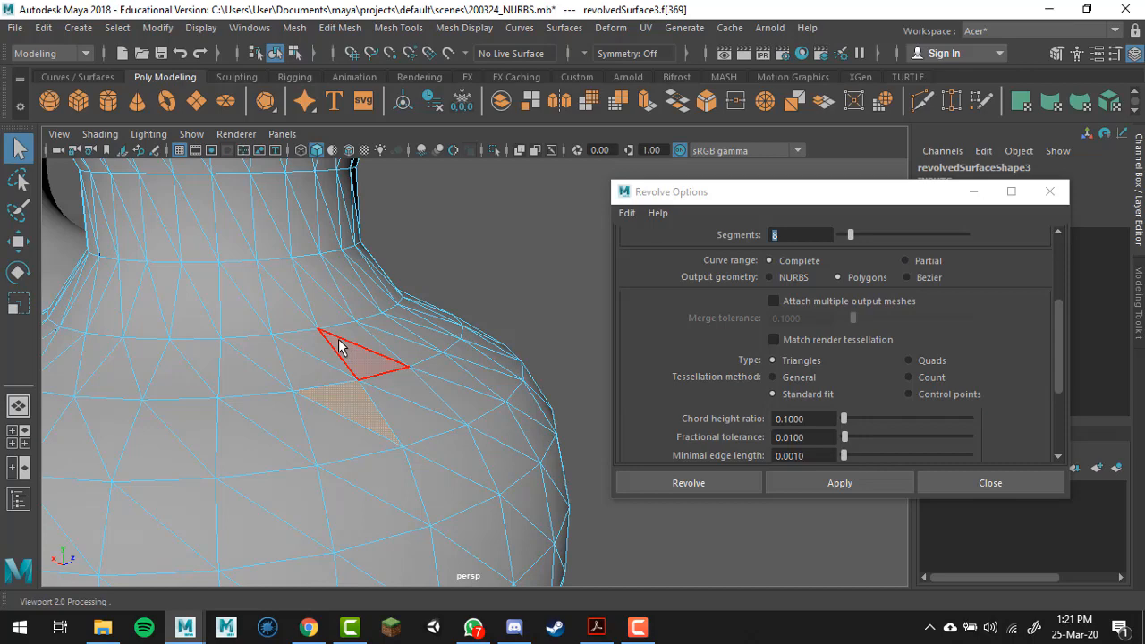
pyautogui.click(370, 459)
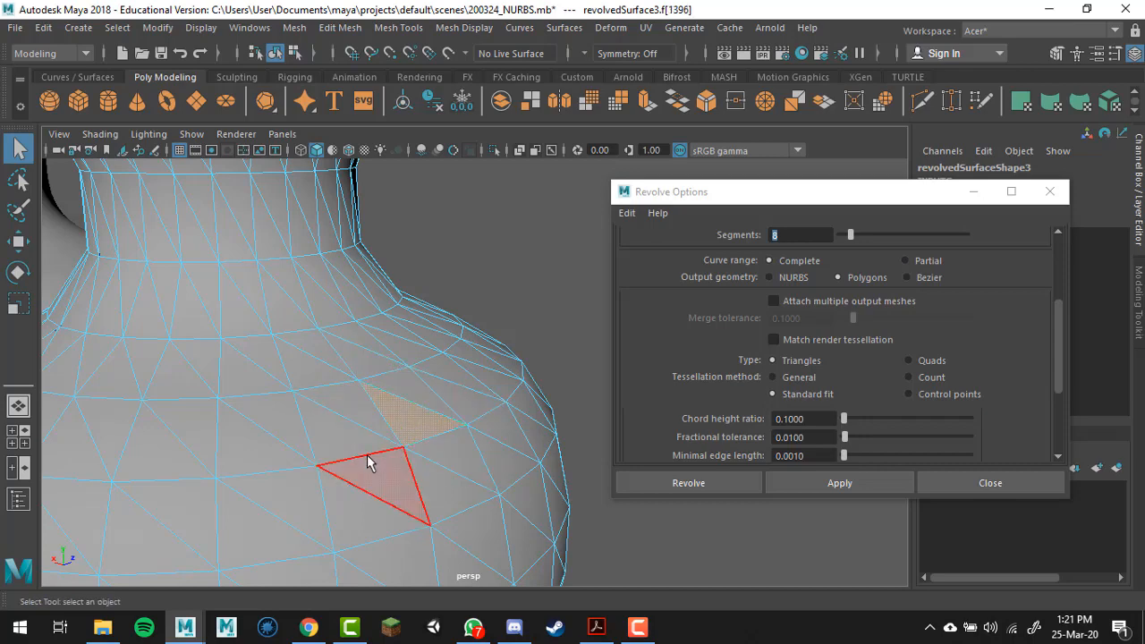
pyautogui.scroll(-4, 468, 421)
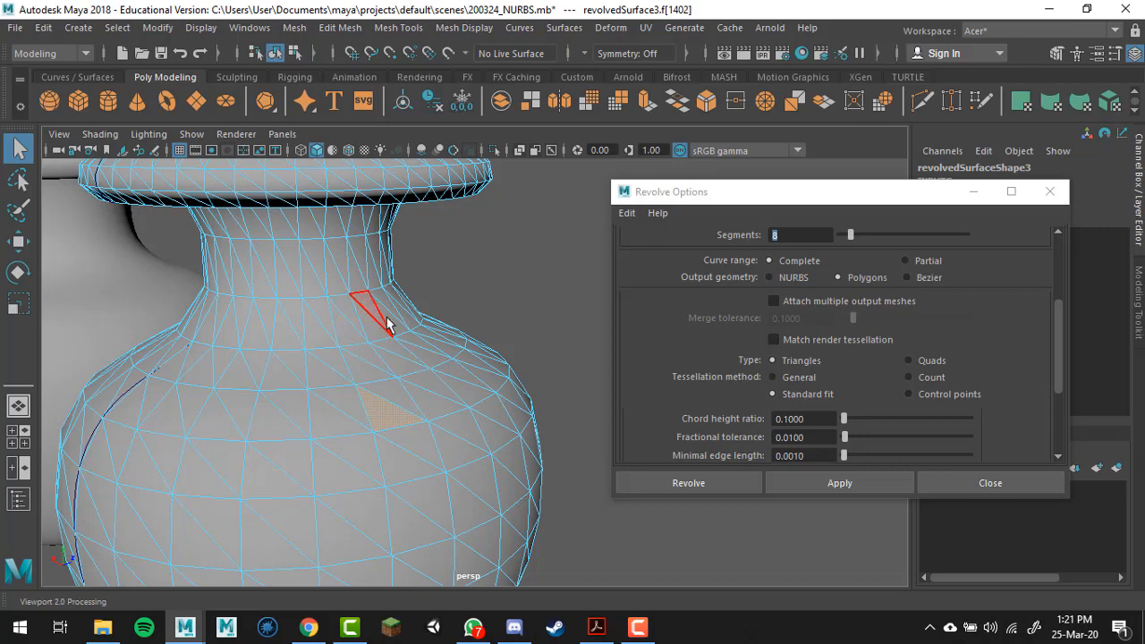
pyautogui.keyDown('alt'); pyautogui.moveTo(541, 429); pyautogui.dragTo(436, 419); pyautogui.keyUp('alt')
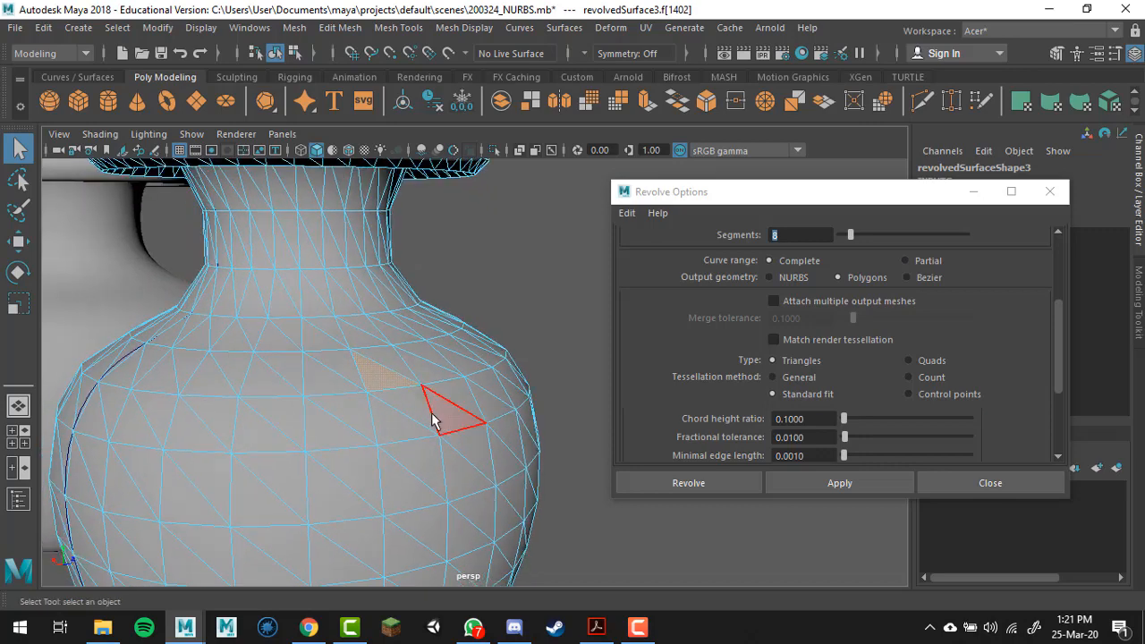
pyautogui.keyDown('alt'); pyautogui.moveTo(463, 507); pyautogui.dragTo(462, 401, button='right'); pyautogui.keyUp('alt')
pyautogui.keyDown('alt'); pyautogui.moveTo(442, 364); pyautogui.dragTo(433, 363, button='middle'); pyautogui.keyUp('alt')
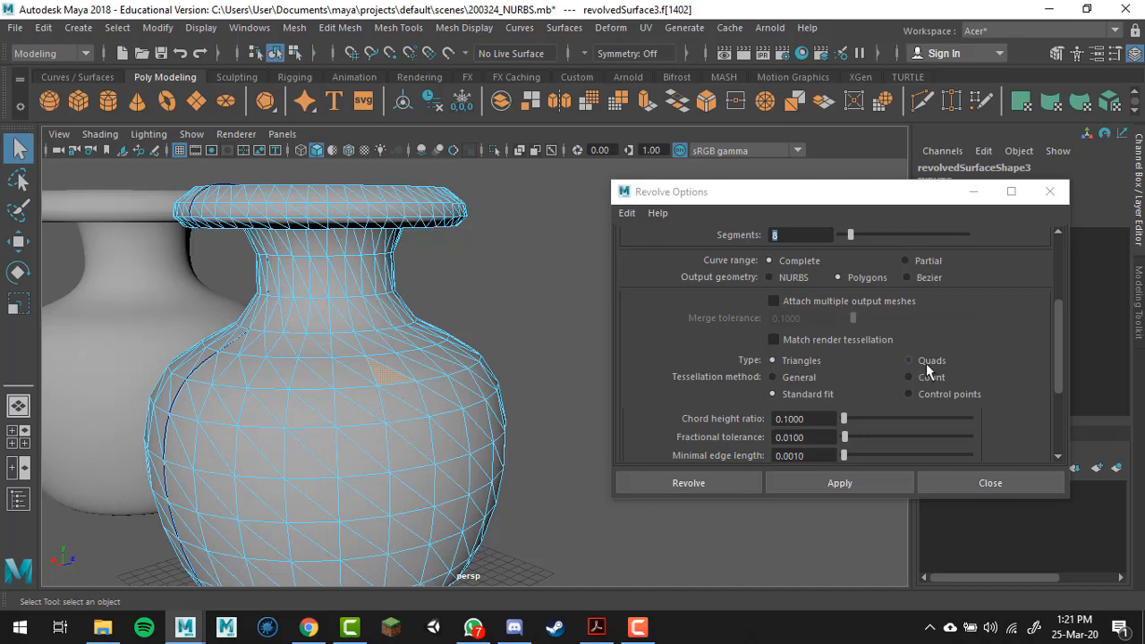
# Return the triangulated polygon vase to object selection and delete it.
pyautogui.moveTo(427, 341); pyautogui.dragTo(502, 122, button='right')
pyautogui.click(467, 283)
pyautogui.click(387, 314)
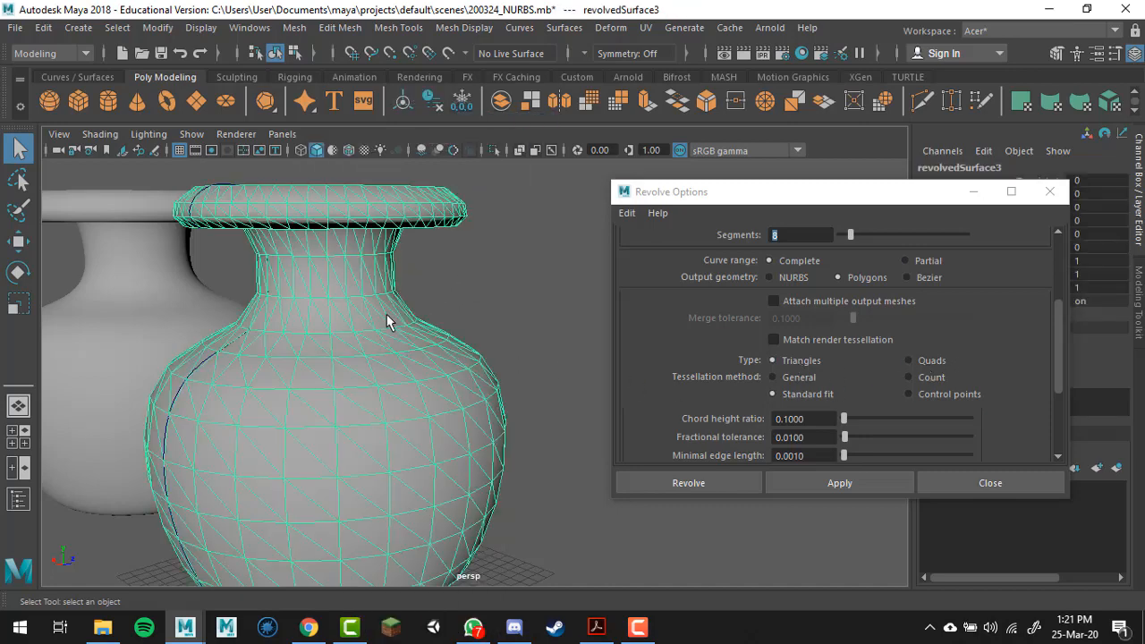
pyautogui.press('Delete')
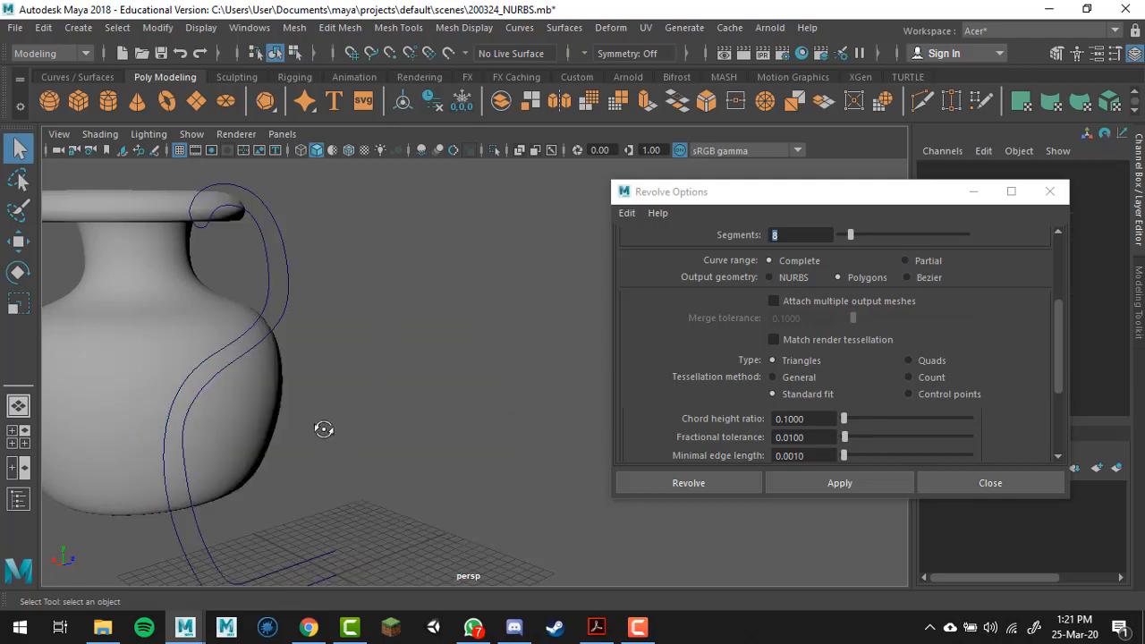
# Select the profile curve and set the Revolve polygon type to Quads with the Control points tessellation method.
pyautogui.keyDown('alt'); pyautogui.moveTo(322, 430); pyautogui.dragTo(377, 426); pyautogui.keyUp('alt')
pyautogui.moveTo(330, 319); pyautogui.dragTo(452, 381)
pyautogui.keyDown('alt'); pyautogui.moveTo(451, 380); pyautogui.dragTo(465, 350); pyautogui.keyUp('alt')
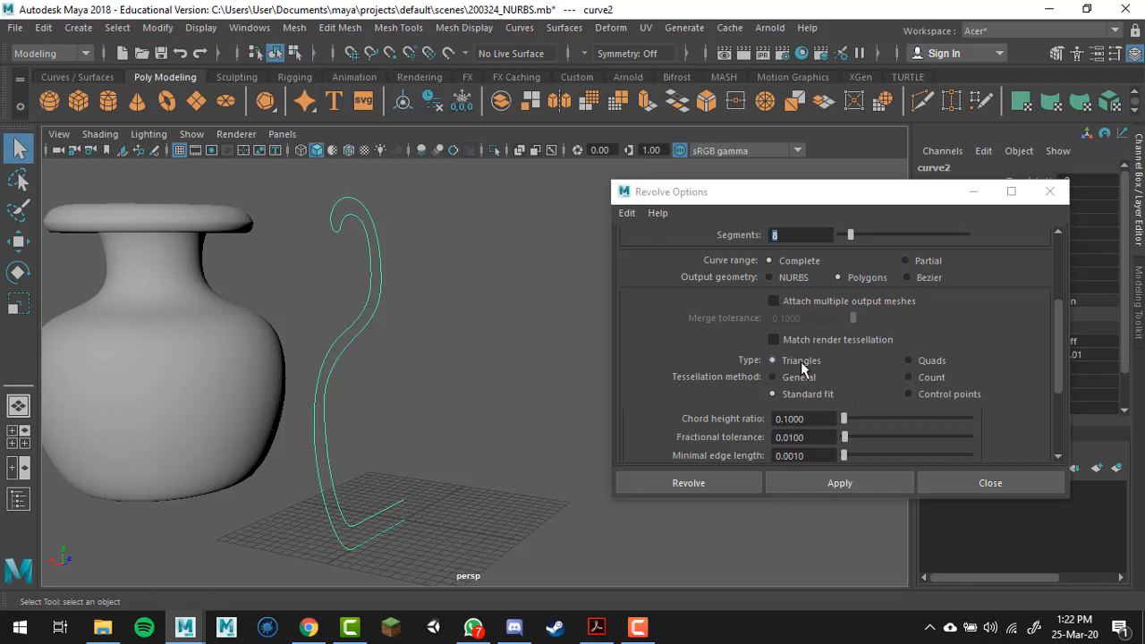
pyautogui.click(930, 365)
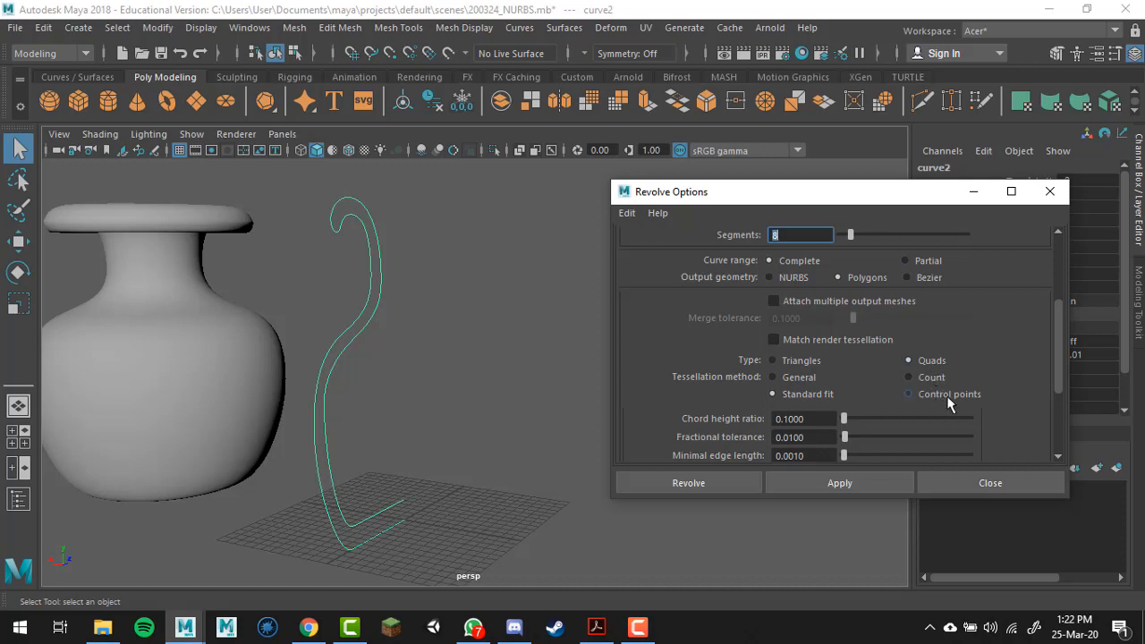
pyautogui.click(948, 396)
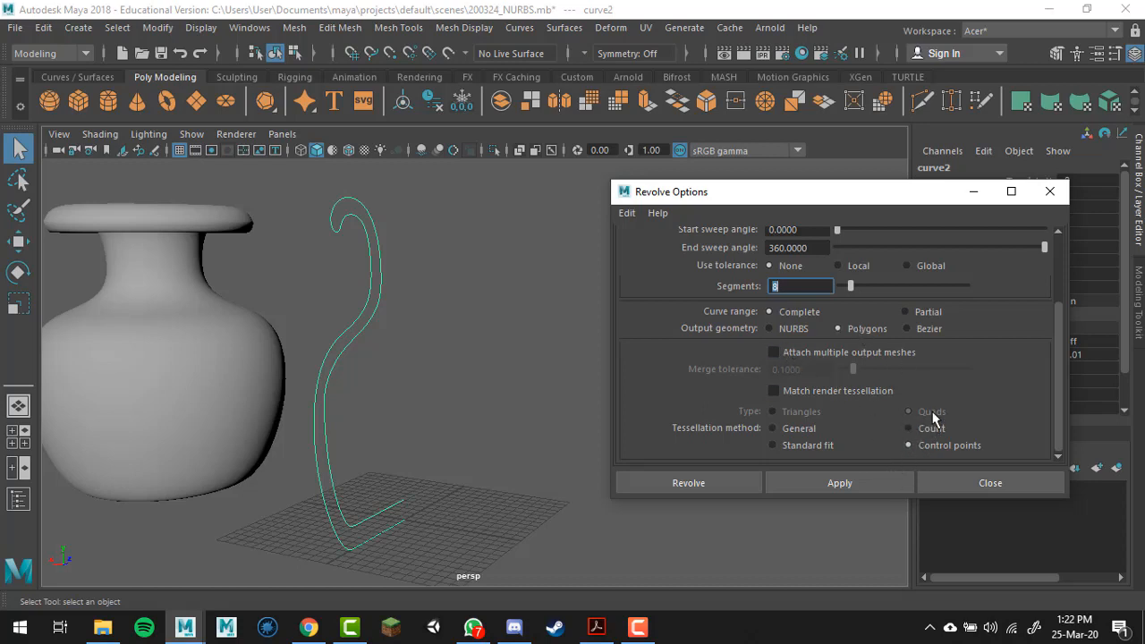
# Revolve the profile curve into a quad polygon vase using the Control points tessellation, and minimize the Revolve options.
pyautogui.click(841, 481)
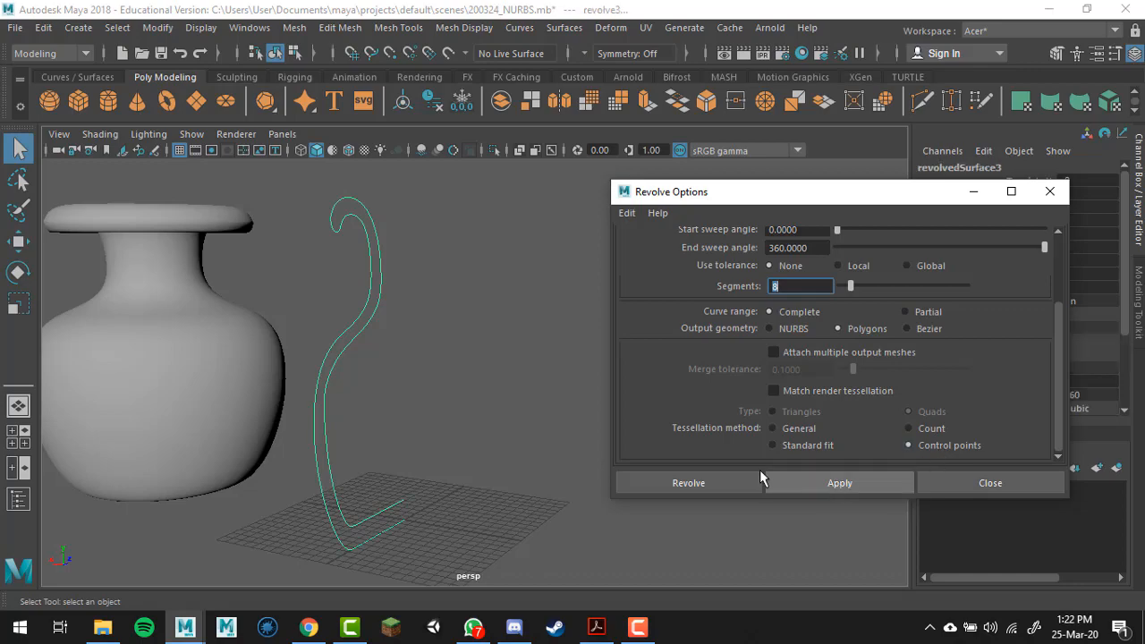
pyautogui.moveTo(464, 440)
pyautogui.keyDown('alt'); pyautogui.mouseDown()
pyautogui.moveTo(397, 449)
pyautogui.moveTo(350, 506)
pyautogui.moveTo(442, 406)
pyautogui.moveTo(442, 435)
pyautogui.mouseUp(); pyautogui.keyUp('alt')
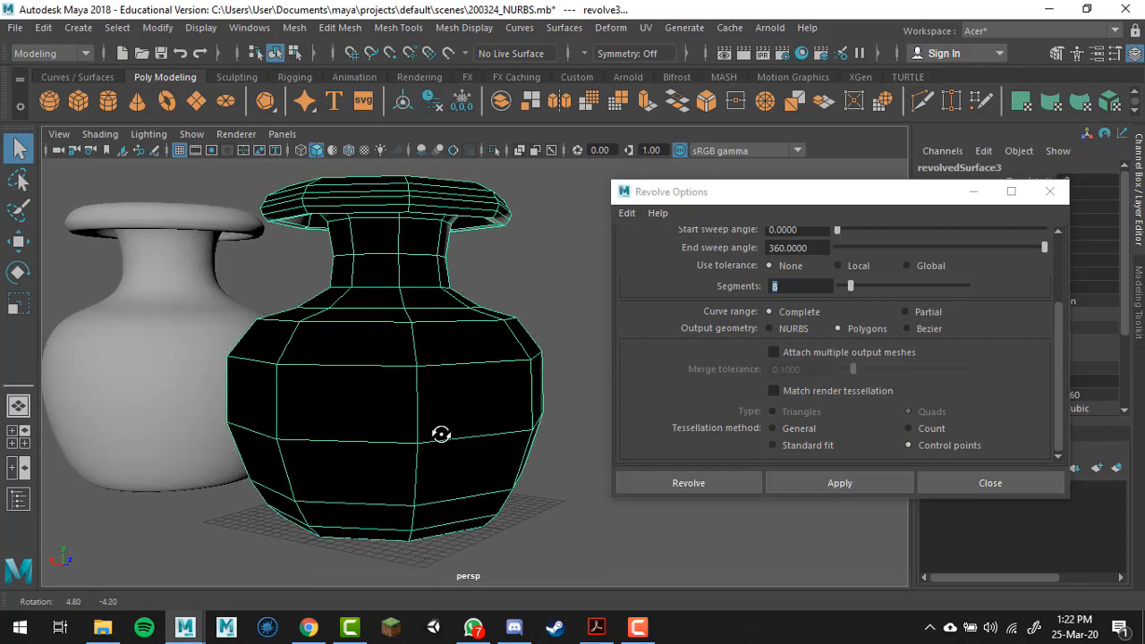
pyautogui.keyDown('alt'); pyautogui.moveTo(460, 537); pyautogui.dragTo(391, 430, button='right'); pyautogui.keyUp('alt')
pyautogui.moveTo(392, 429)
pyautogui.keyDown('alt'); pyautogui.mouseDown()
pyautogui.moveTo(397, 417)
pyautogui.moveTo(397, 428)
pyautogui.mouseUp(); pyautogui.keyUp('alt')
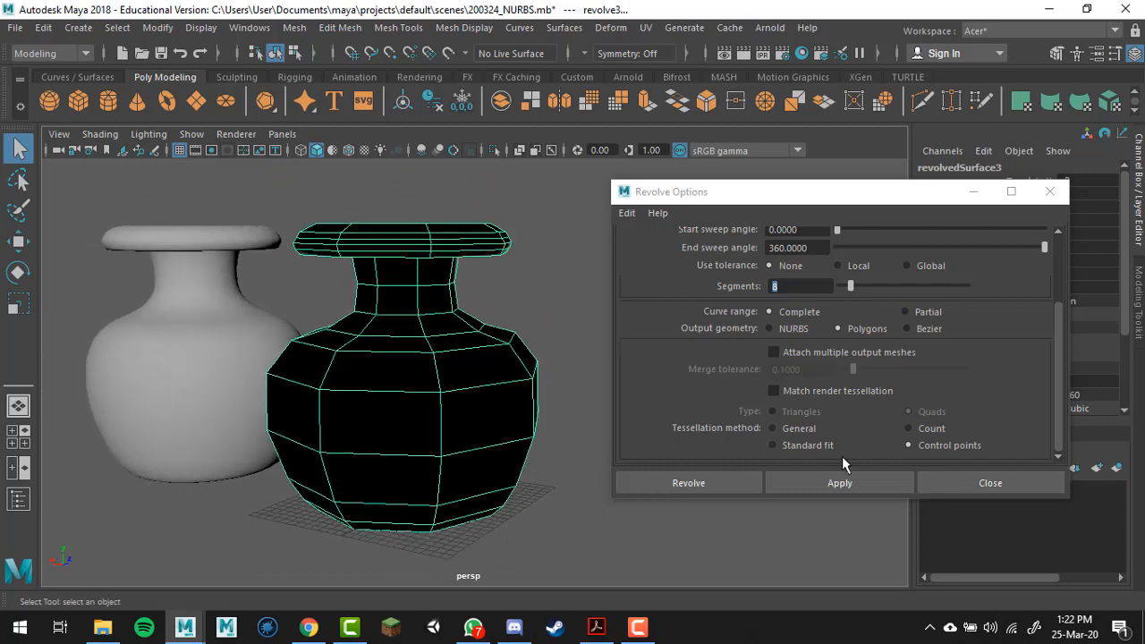
pyautogui.click(973, 193)
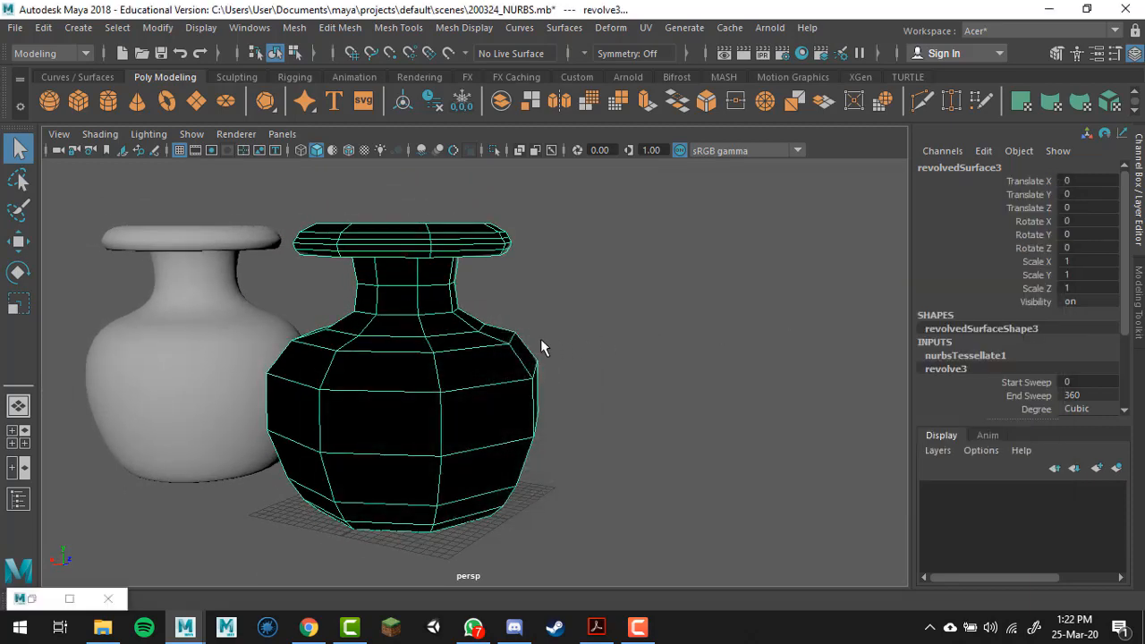
# Select the black-shaded quad polygon vase and reverse its normals.
pyautogui.keyDown('alt'); pyautogui.moveTo(540, 340); pyautogui.dragTo(608, 334); pyautogui.keyUp('alt')
pyautogui.click(704, 286)
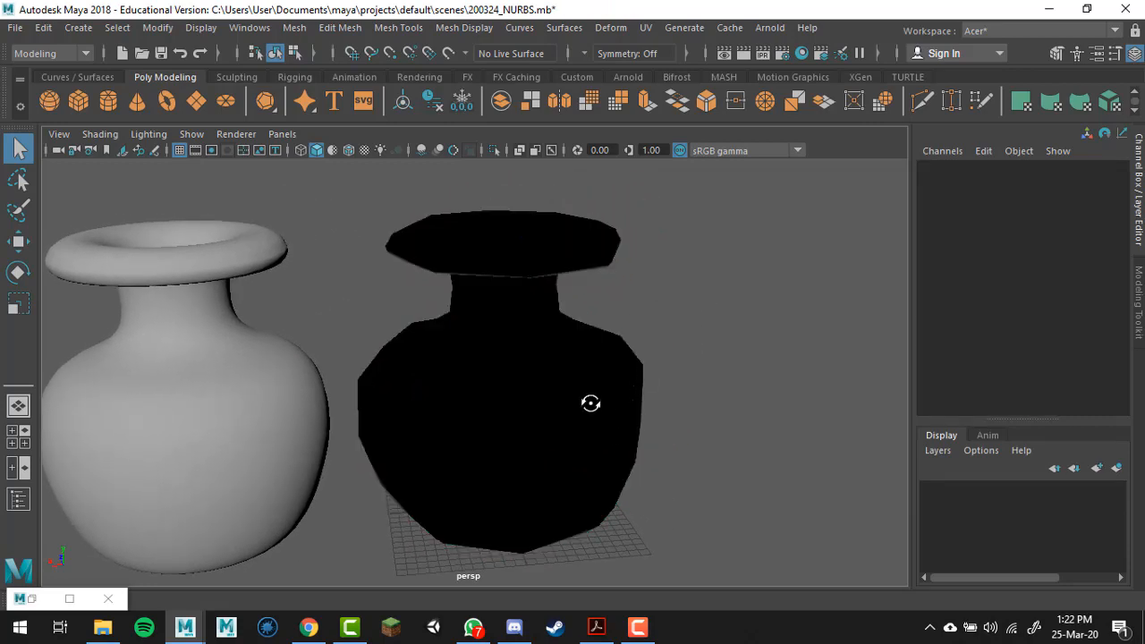
pyautogui.keyDown('alt'); pyautogui.moveTo(590, 402); pyautogui.dragTo(583, 401); pyautogui.keyUp('alt')
pyautogui.keyDown('alt'); pyautogui.moveTo(522, 379); pyautogui.dragTo(524, 409); pyautogui.keyUp('alt')
pyautogui.click(524, 407)
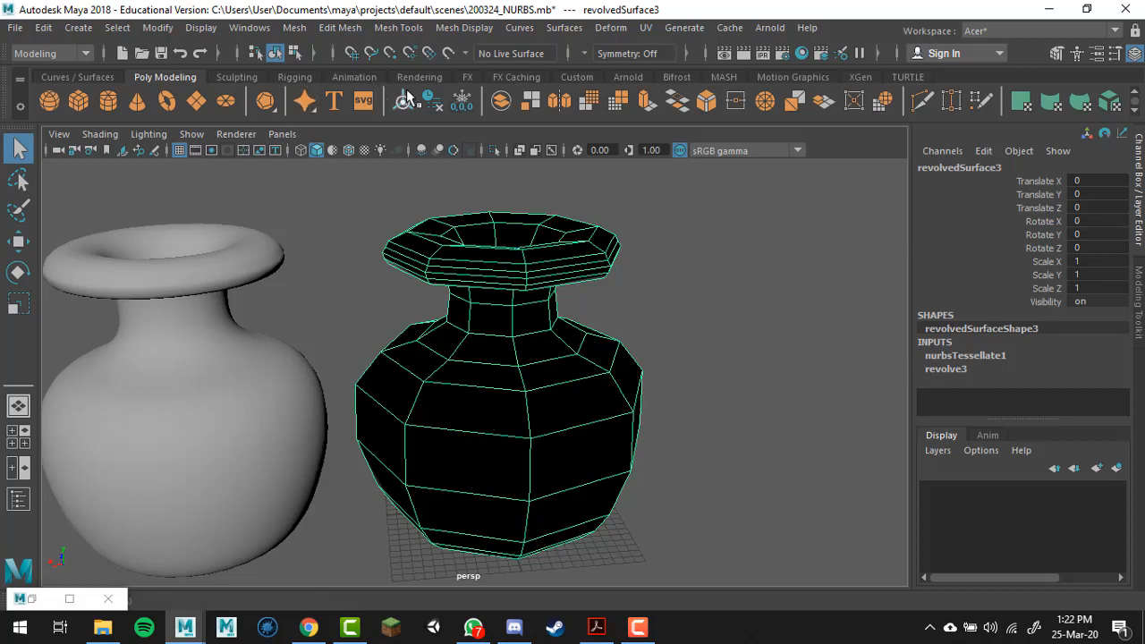
pyautogui.click(296, 30)
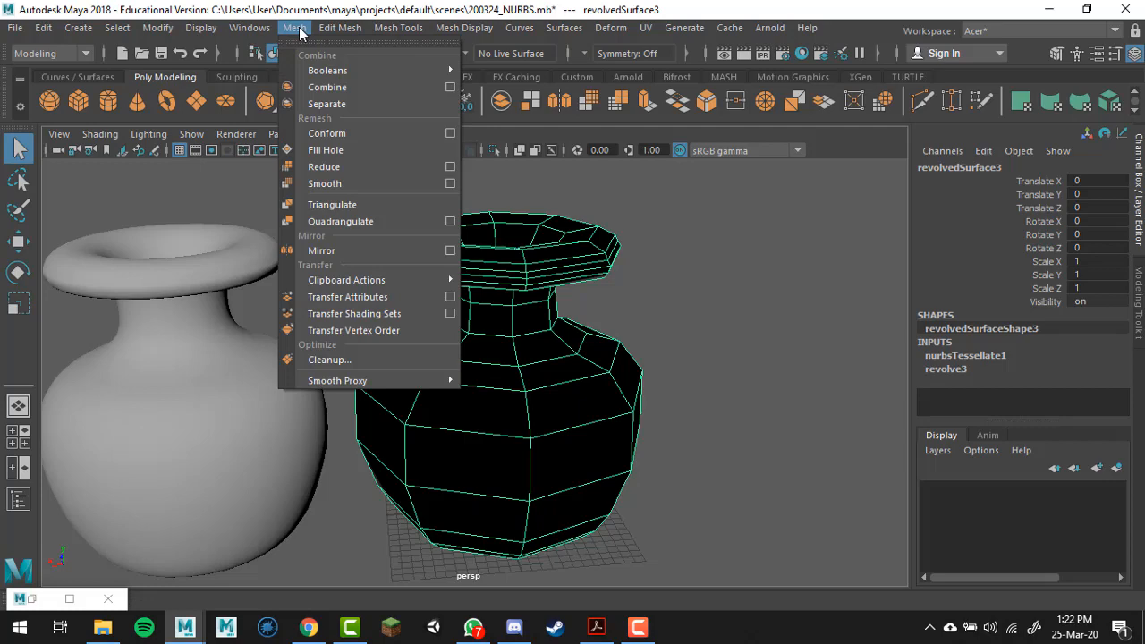
pyautogui.click(341, 27)
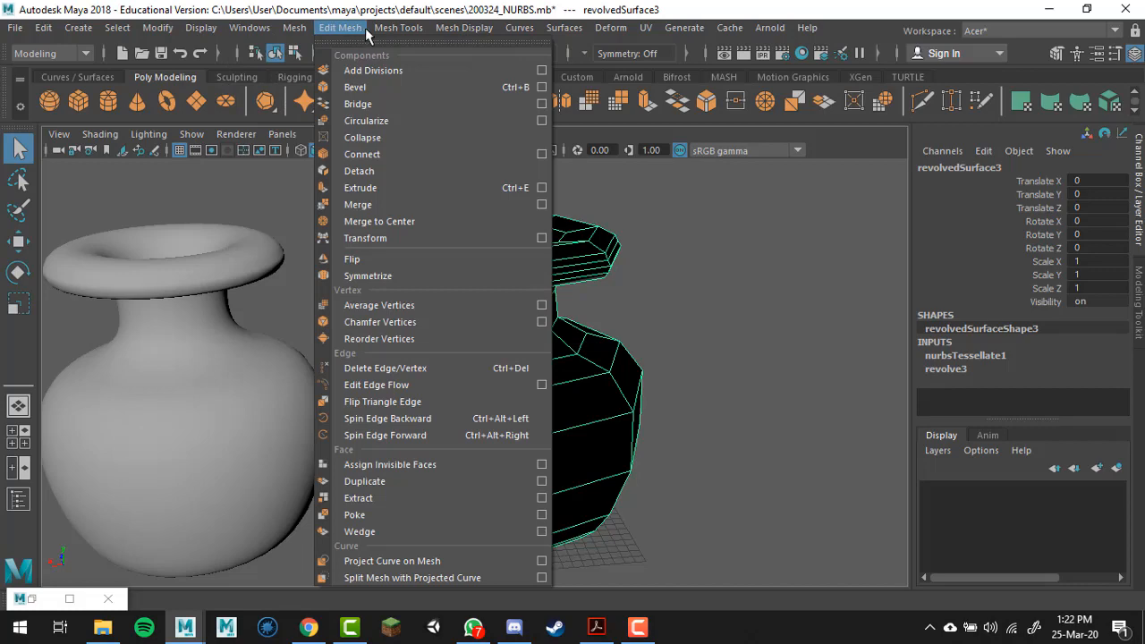
pyautogui.click(394, 28)
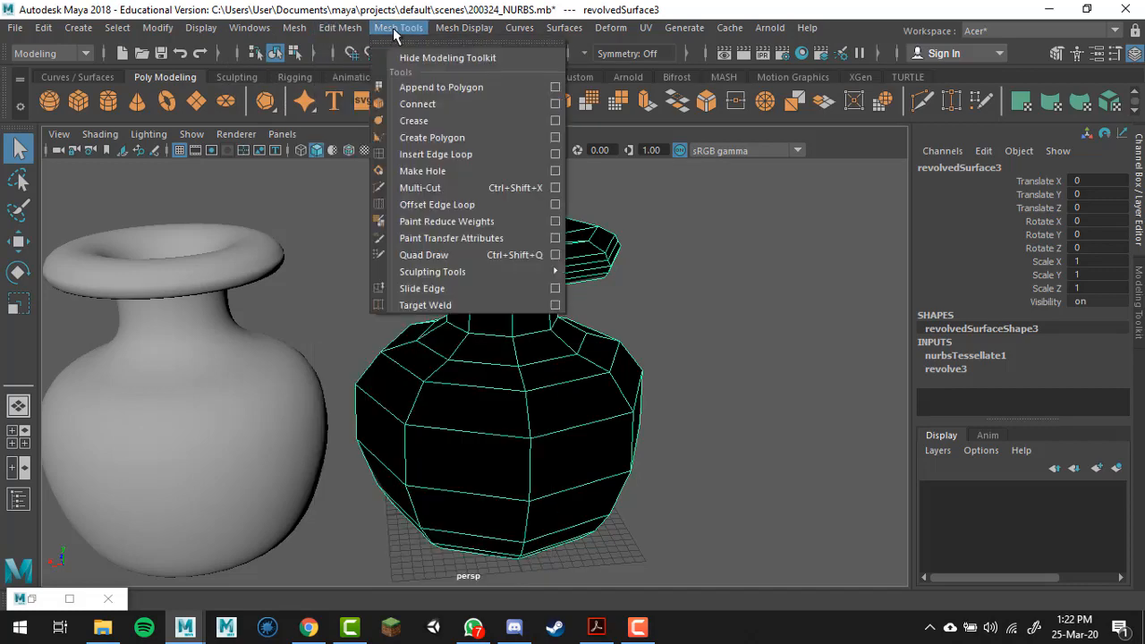
pyautogui.click(491, 28)
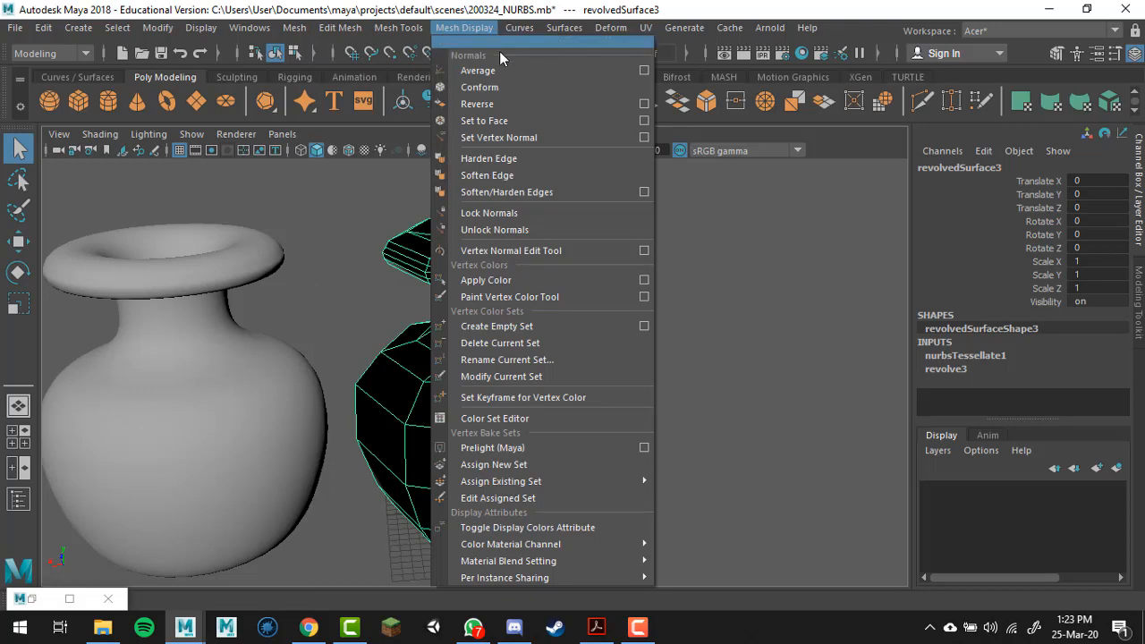
pyautogui.click(515, 105)
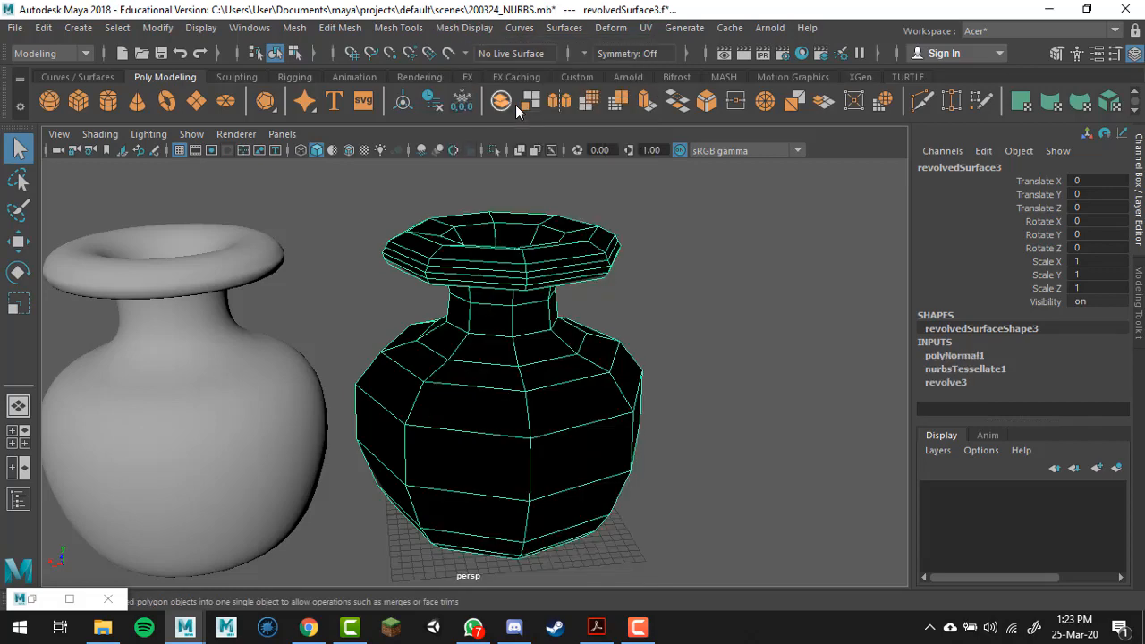
# Compare the polygon vase's shading and silhouette with the NURBS vase, looking closely at the shoulders and necks.
pyautogui.keyDown('alt'); pyautogui.moveTo(624, 350); pyautogui.dragTo(655, 487); pyautogui.keyUp('alt')
pyautogui.click(713, 335)
pyautogui.keyDown('alt'); pyautogui.moveTo(713, 335); pyautogui.dragTo(634, 345); pyautogui.keyUp('alt')
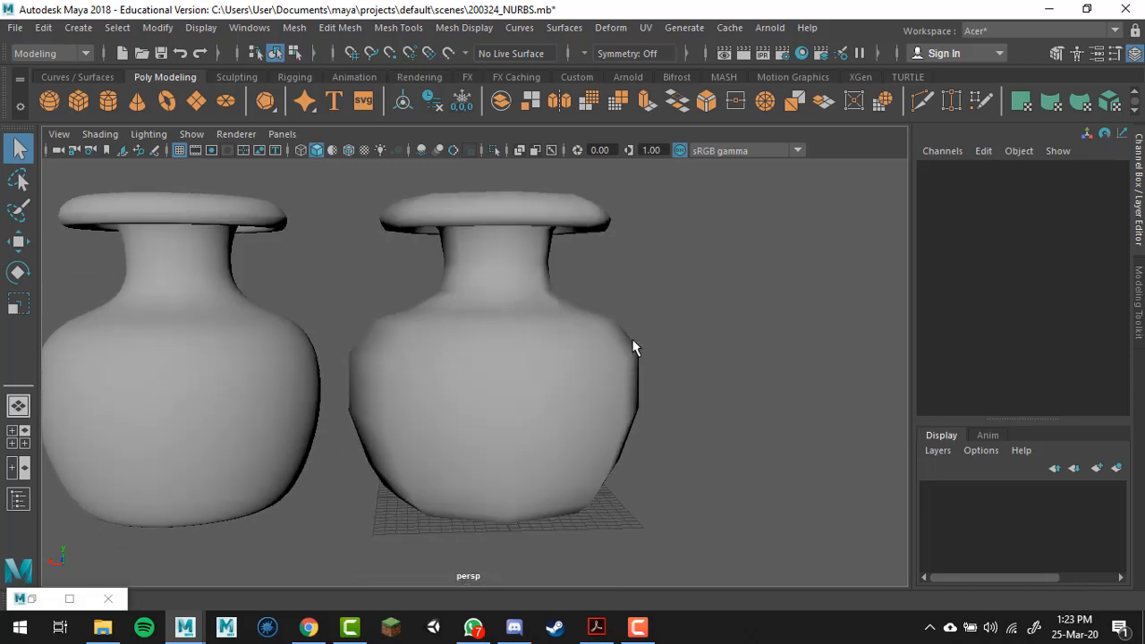
pyautogui.keyDown('alt'); pyautogui.moveTo(465, 320); pyautogui.dragTo(263, 358); pyautogui.keyUp('alt')
pyautogui.click(262, 360)
pyautogui.click(743, 288)
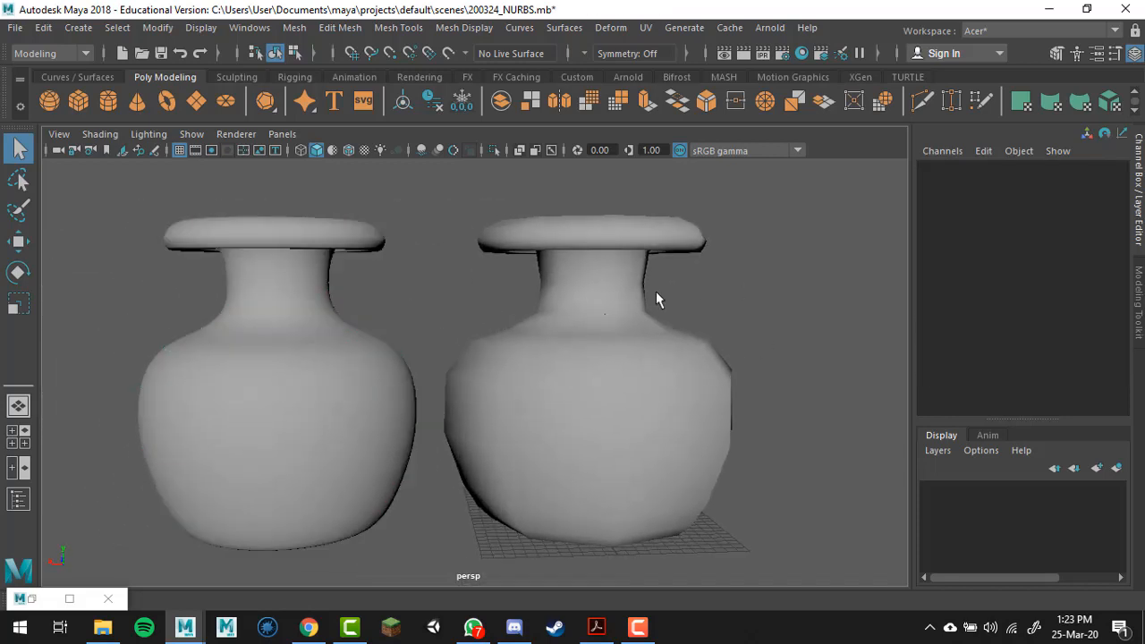
pyautogui.keyDown('alt'); pyautogui.moveTo(654, 296); pyautogui.dragTo(552, 342); pyautogui.keyUp('alt')
pyautogui.scroll(3, 553, 341)
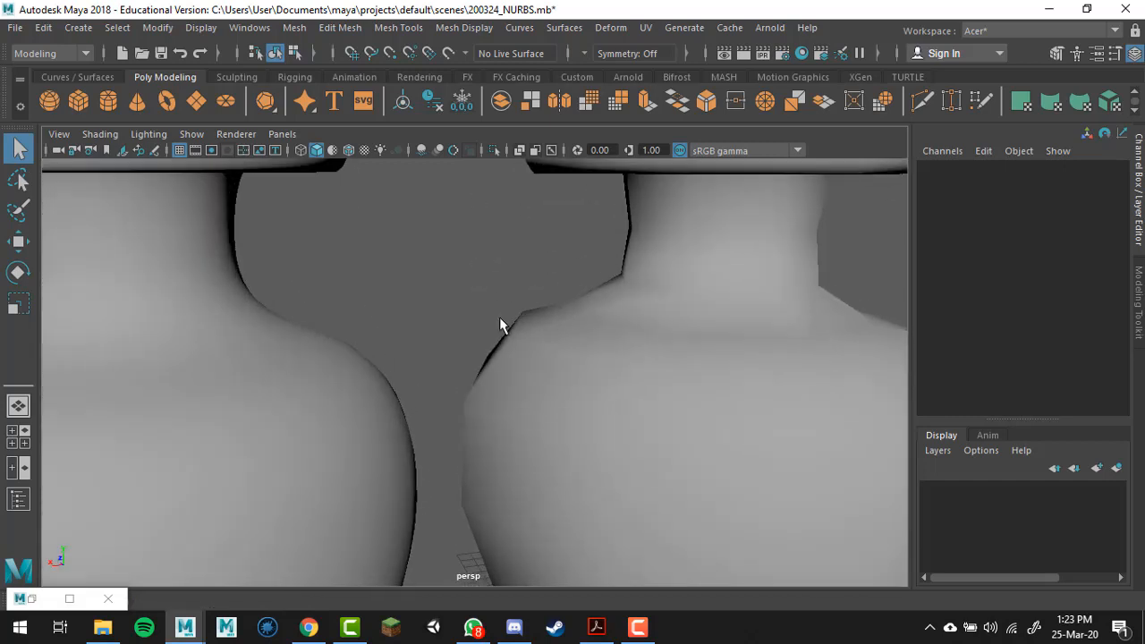
pyautogui.scroll(-2, 537, 375)
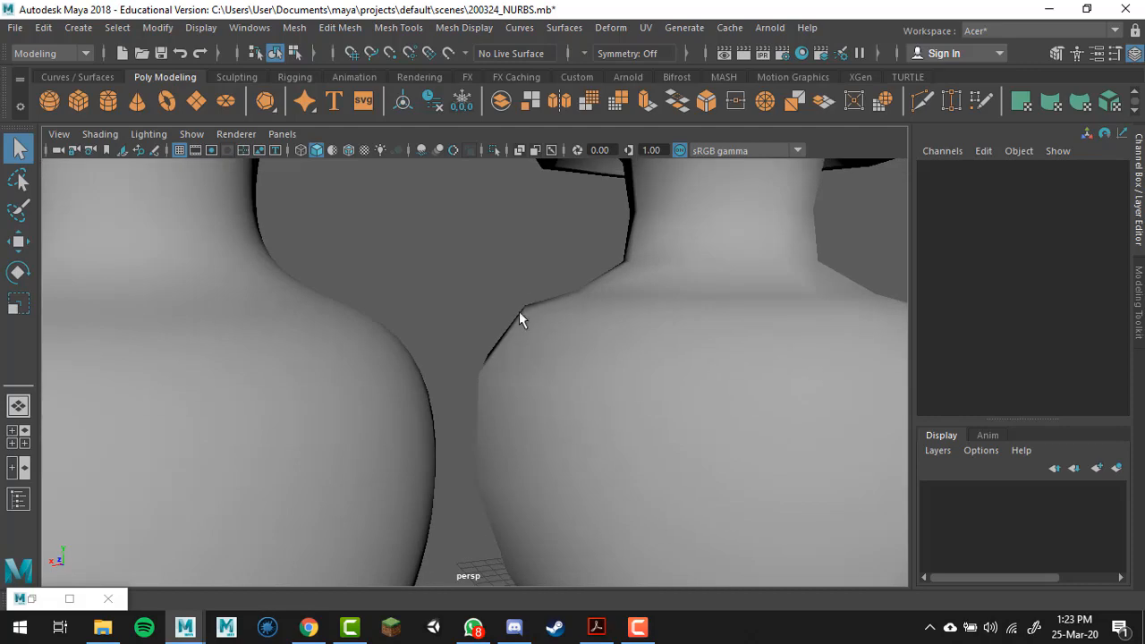
pyautogui.scroll(-3, 616, 268)
# Inspect the polygon vase's quad topology in component modes by selecting an edge on its shoulder, and return to object selection.
pyautogui.click(637, 297)
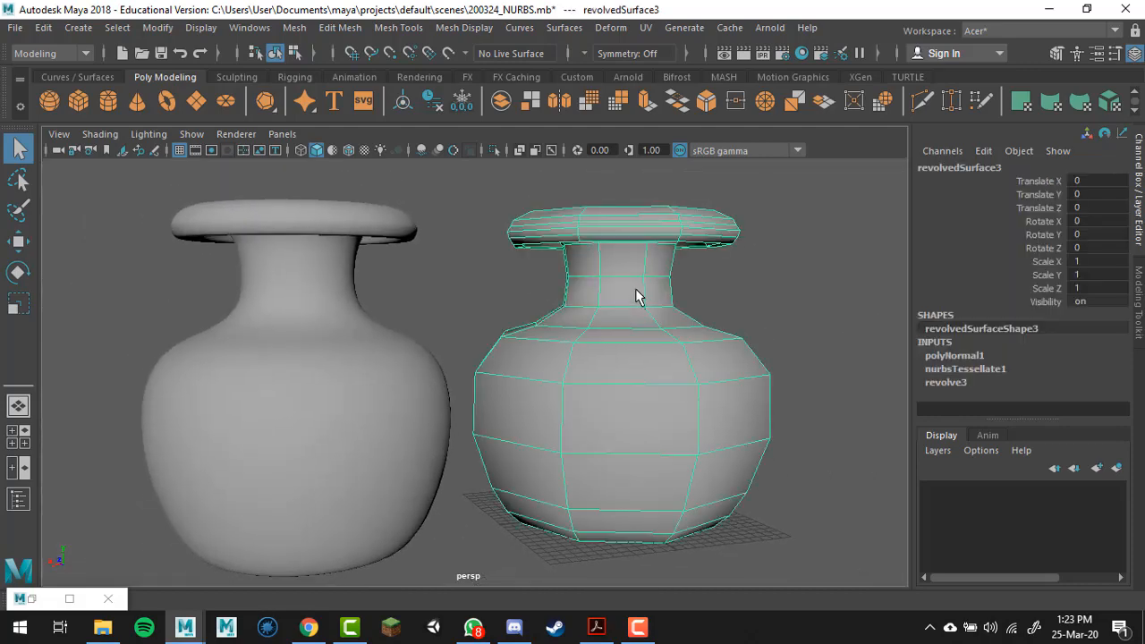
pyautogui.moveTo(642, 332)
pyautogui.keyDown('alt'); pyautogui.mouseDown()
pyautogui.moveTo(652, 316)
pyautogui.moveTo(643, 325)
pyautogui.mouseUp(); pyautogui.keyUp('alt')
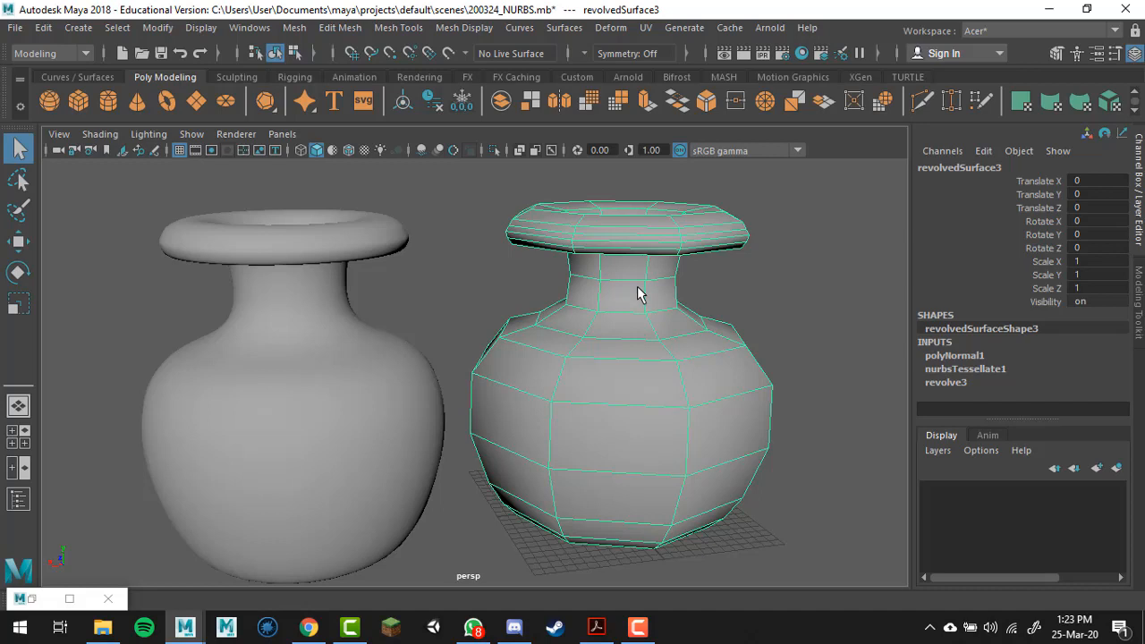
pyautogui.moveTo(638, 293); pyautogui.dragTo(647, 302, button='right')
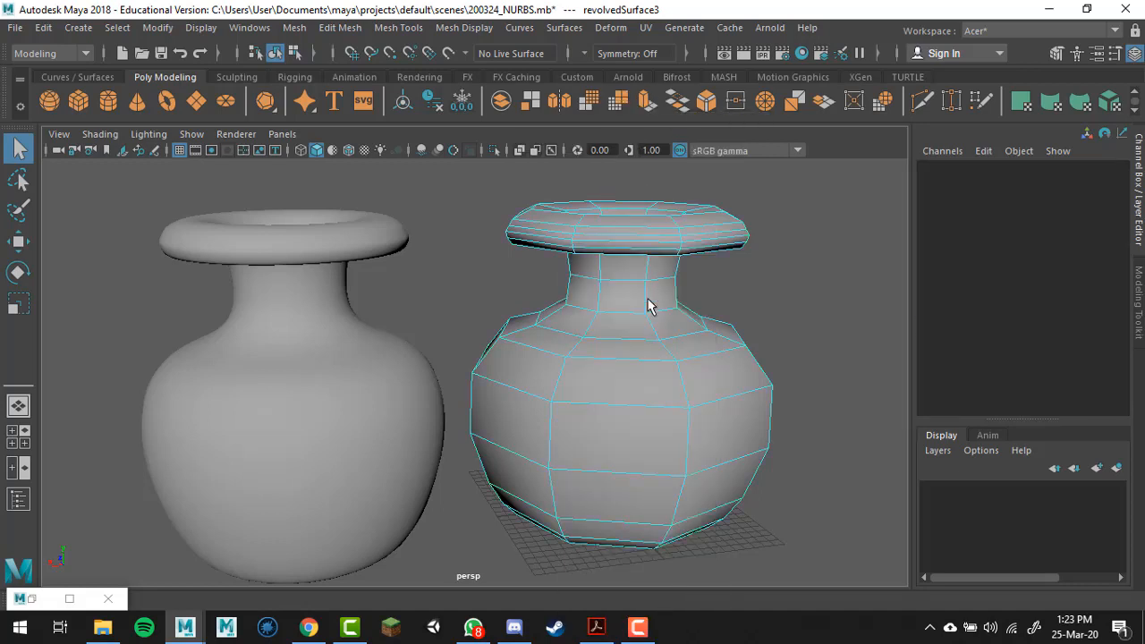
pyautogui.click(620, 364)
pyautogui.click(721, 363)
pyautogui.moveTo(631, 399); pyautogui.dragTo(632, 99, button='right')
pyautogui.click(657, 344)
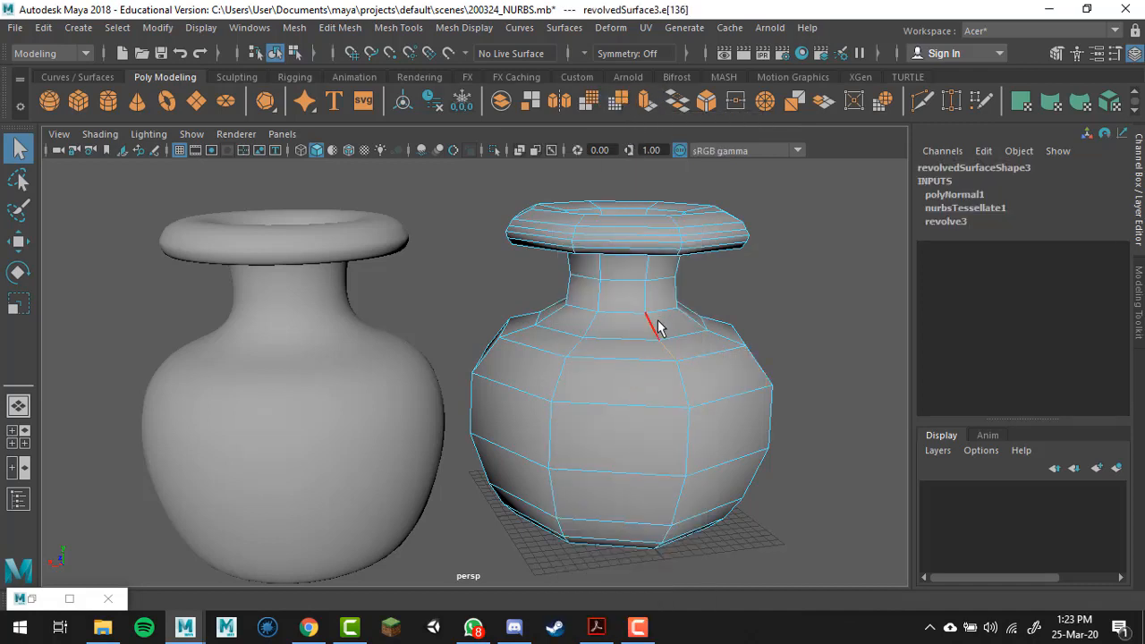
pyautogui.click(657, 327)
pyautogui.press('w')
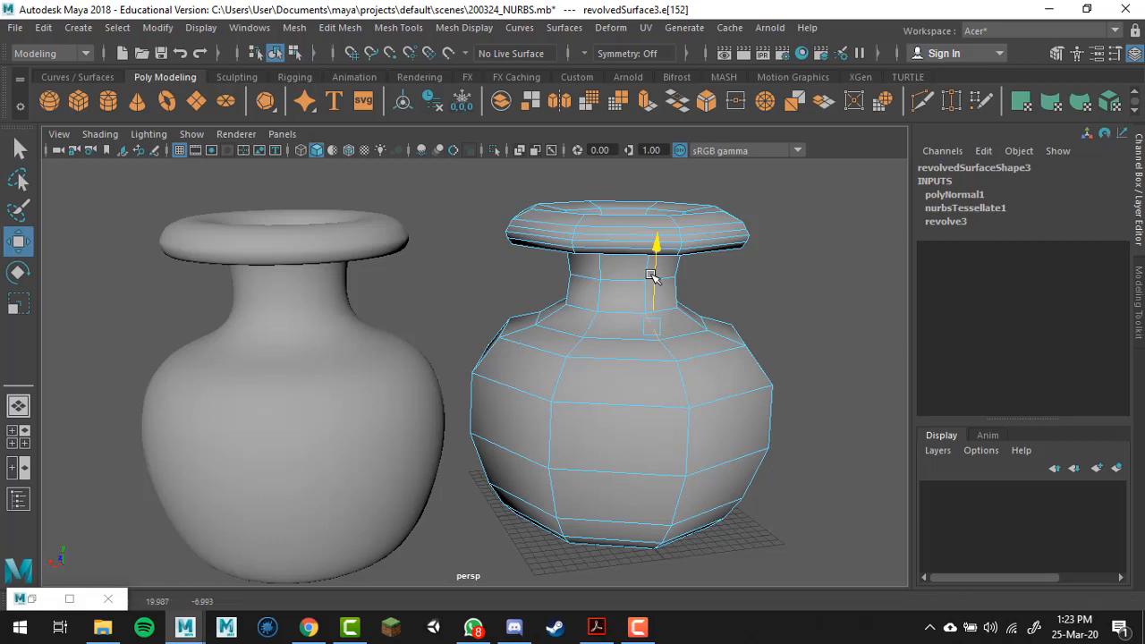
pyautogui.press('q')
pyautogui.keyDown('alt'); pyautogui.moveTo(680, 408); pyautogui.dragTo(643, 363, button='middle'); pyautogui.keyUp('alt')
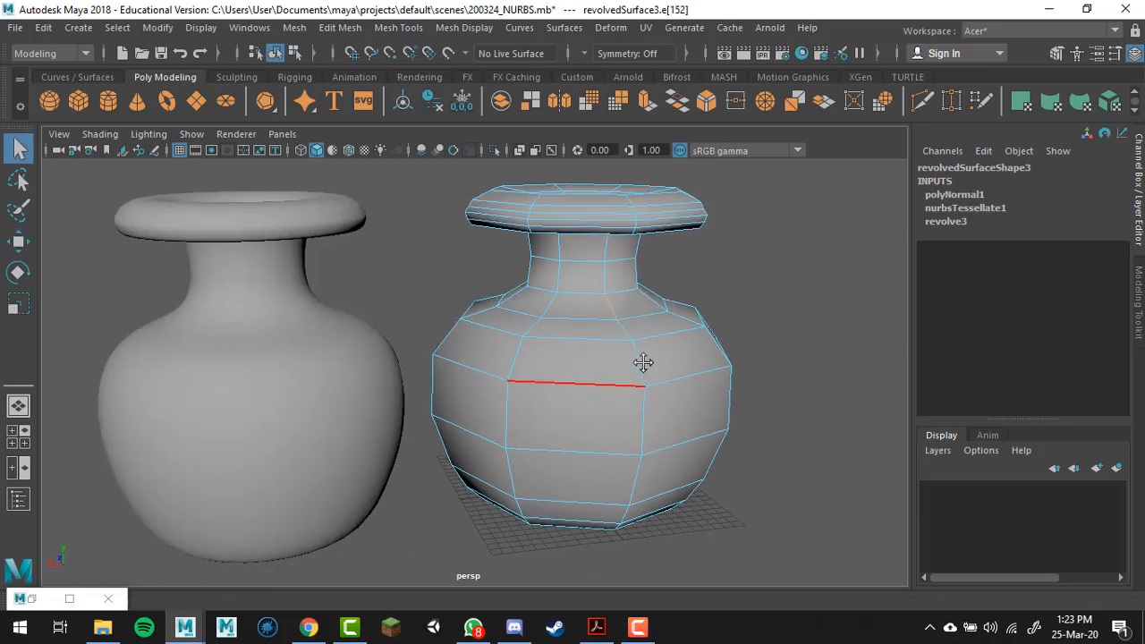
pyautogui.moveTo(602, 276); pyautogui.dragTo(673, 120, button='right')
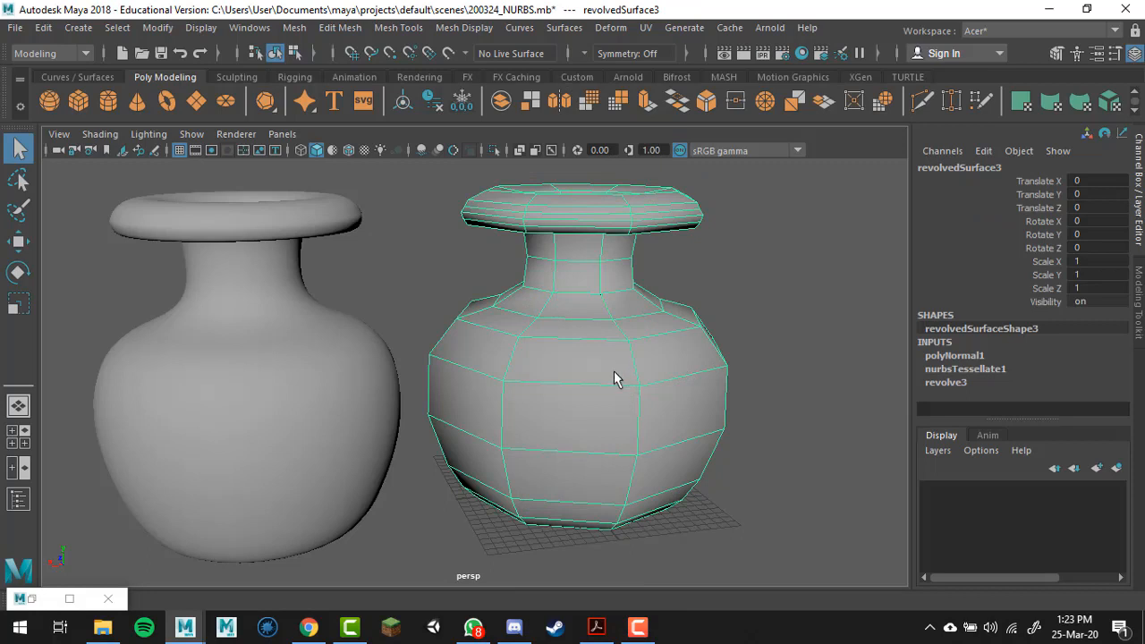
# Alternate the polygon vase between original, cage-plus-smooth and fully smoothed display, finishing with the full smooth preview.
pyautogui.press('2')
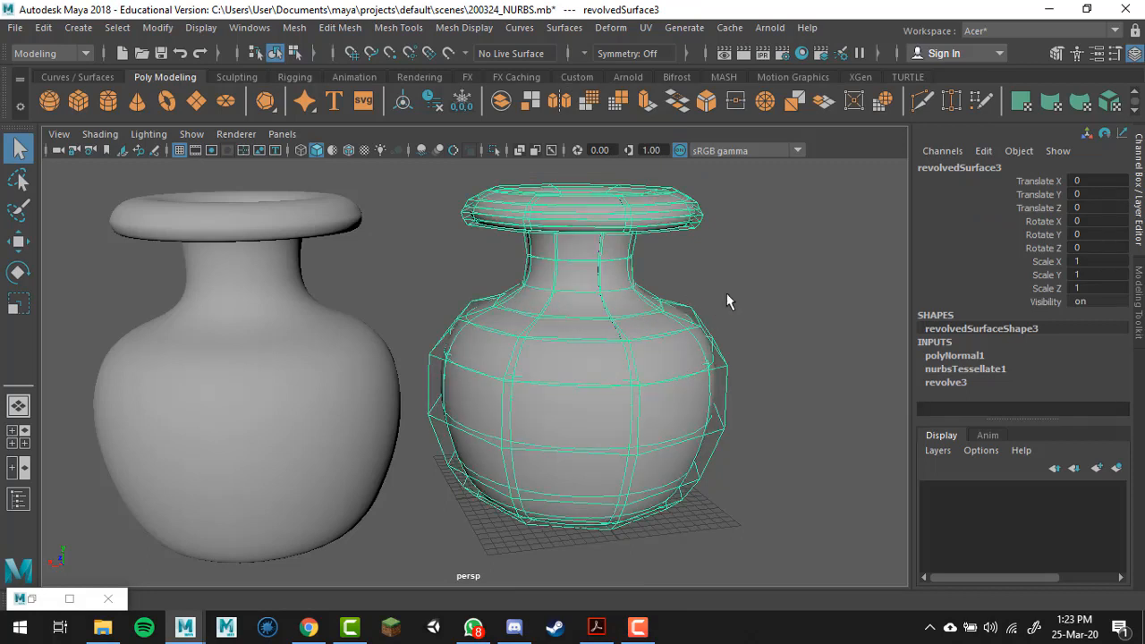
pyautogui.press('3')
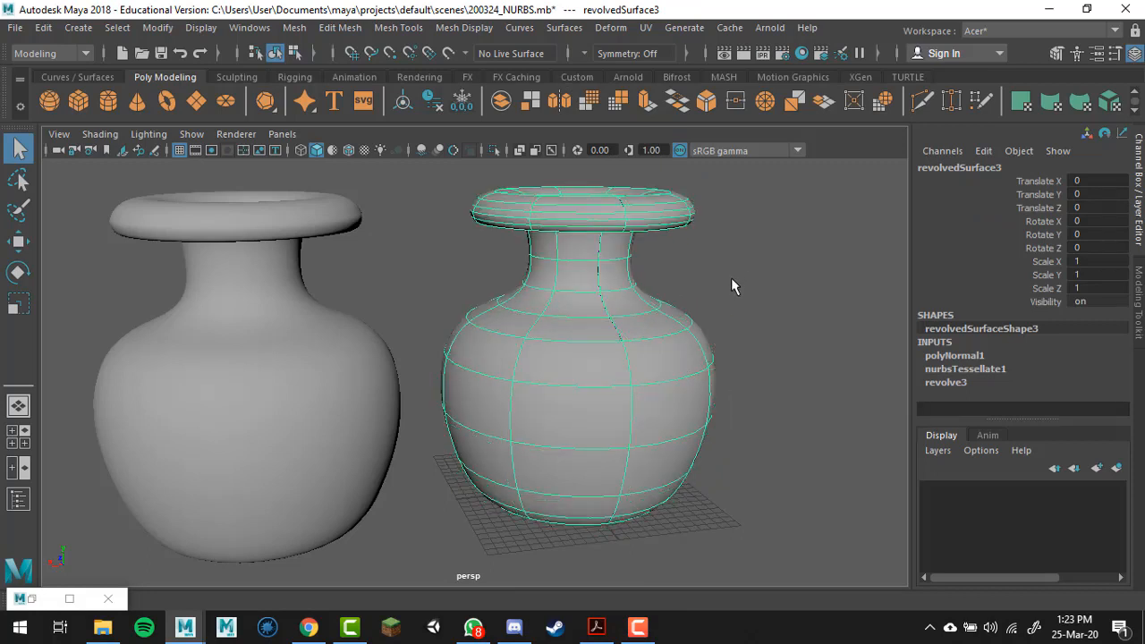
pyautogui.press('1')
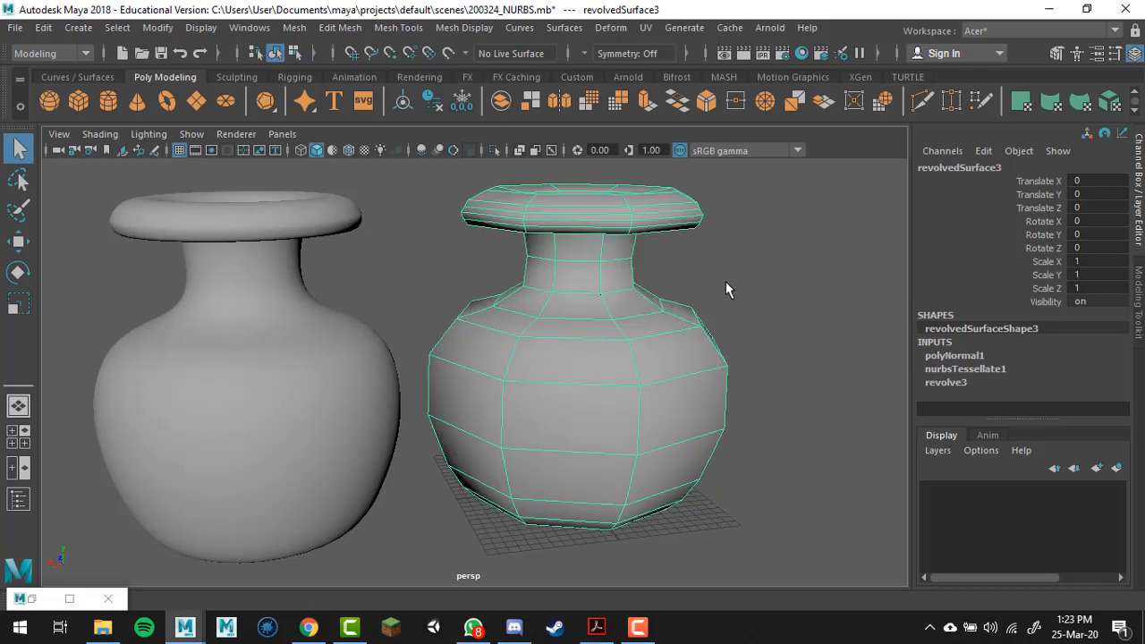
pyautogui.press('2')
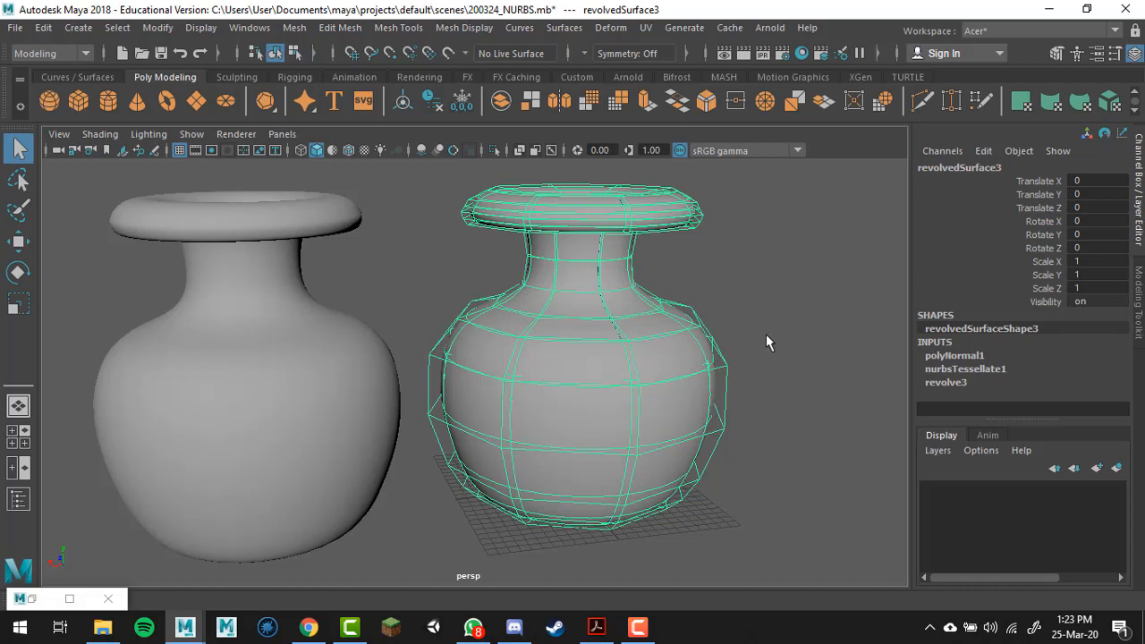
pyautogui.press('3')
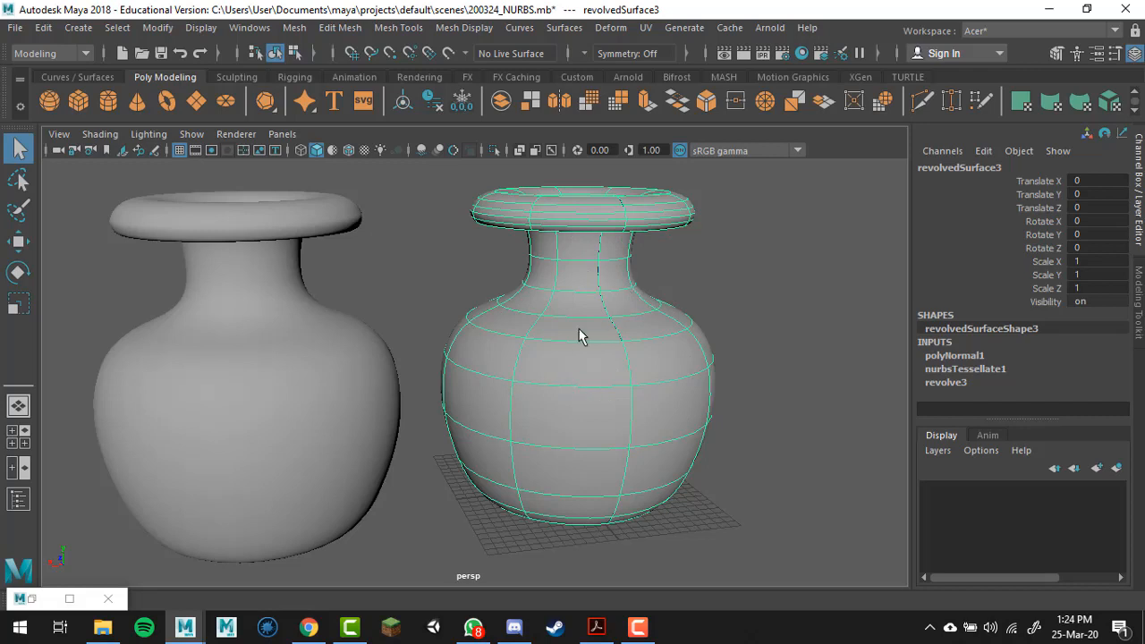
# Compare the smooth-previewed polygon vase with the NURBS vase from several angles, both deselected and with its wireframe shown.
pyautogui.click(715, 284)
pyautogui.keyDown('alt'); pyautogui.moveTo(700, 384); pyautogui.dragTo(640, 345); pyautogui.keyUp('alt')
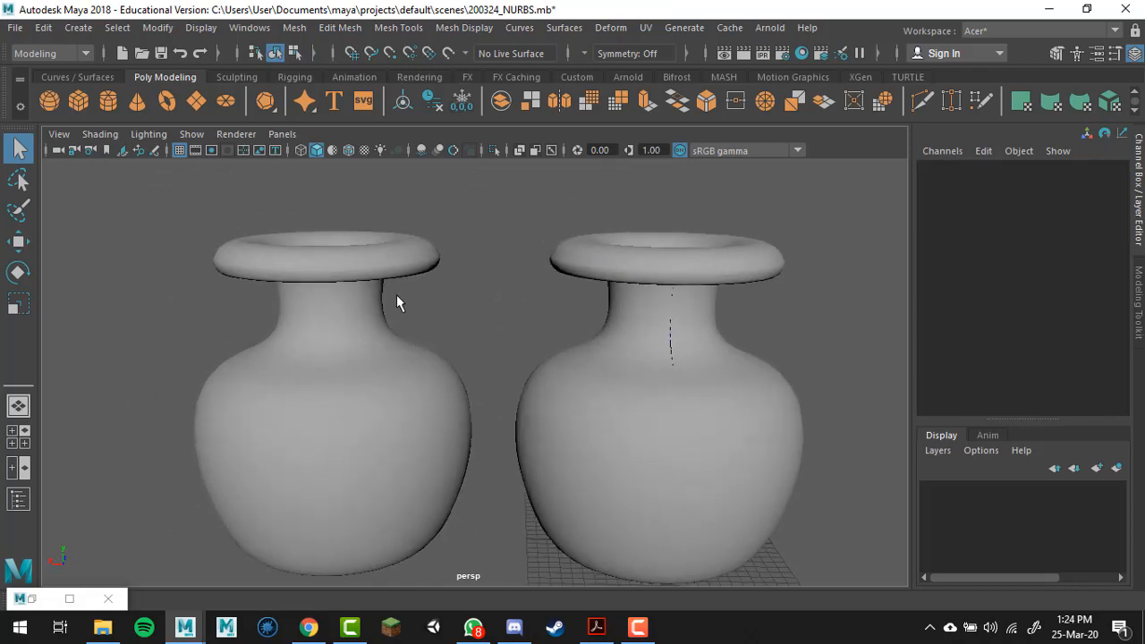
pyautogui.keyDown('alt'); pyautogui.moveTo(588, 455); pyautogui.dragTo(600, 383); pyautogui.keyUp('alt')
pyautogui.click(601, 383)
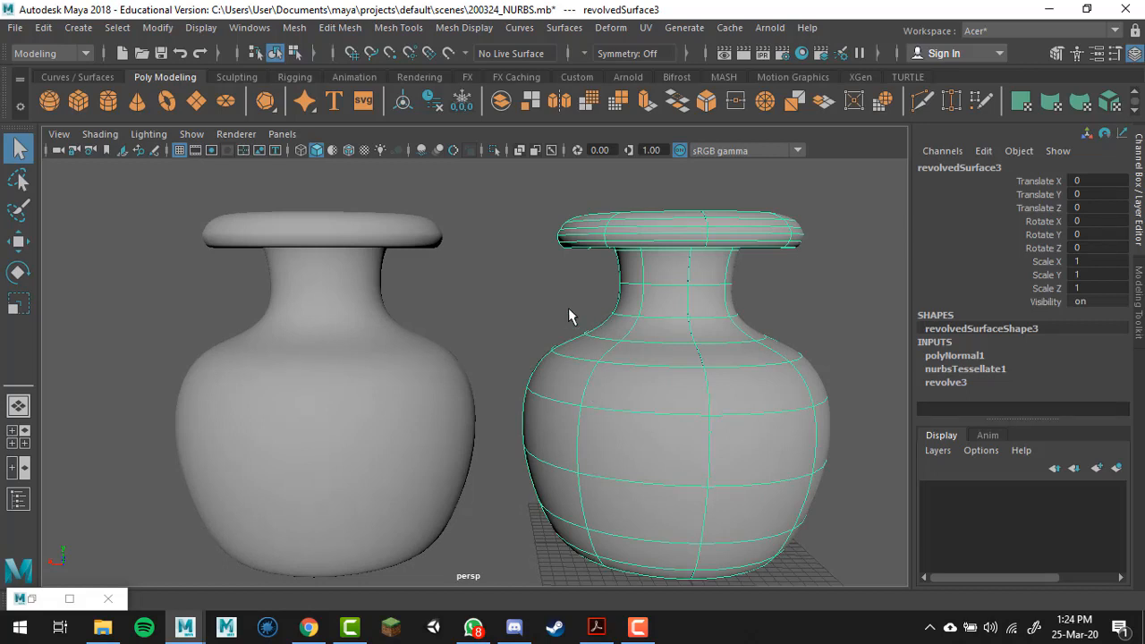
pyautogui.click(812, 322)
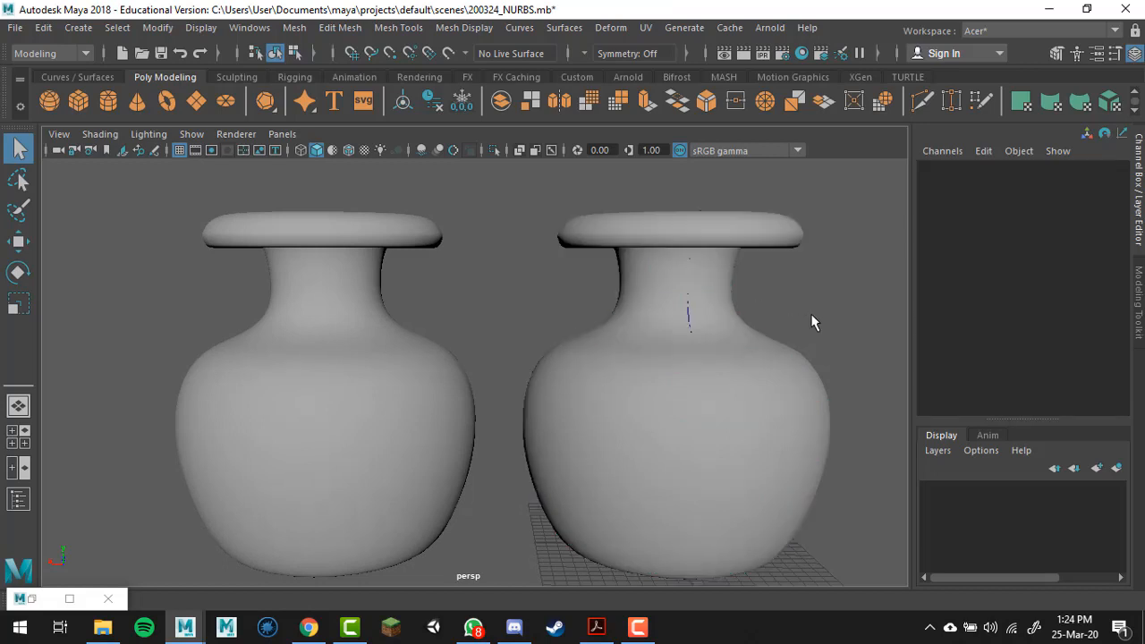
# Turn off the polygon vase's smooth preview and select a single face on the front of its belly.
pyautogui.click(657, 389)
pyautogui.press('1')
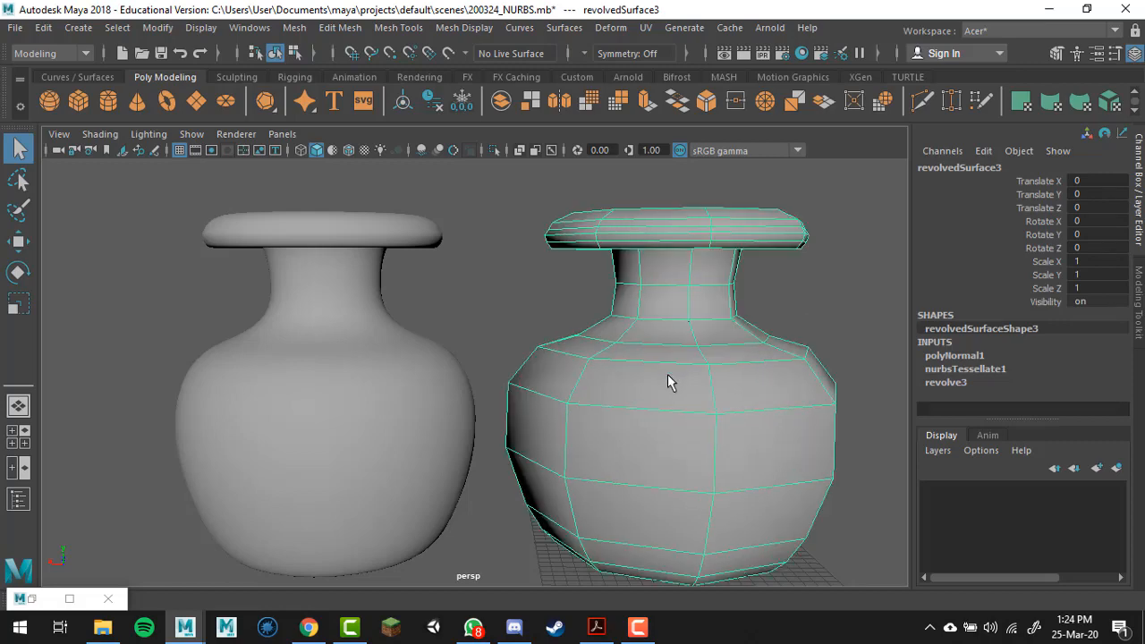
pyautogui.keyDown('alt'); pyautogui.moveTo(791, 399); pyautogui.dragTo(731, 327, button='middle'); pyautogui.keyUp('alt')
pyautogui.scroll(2, 718, 320)
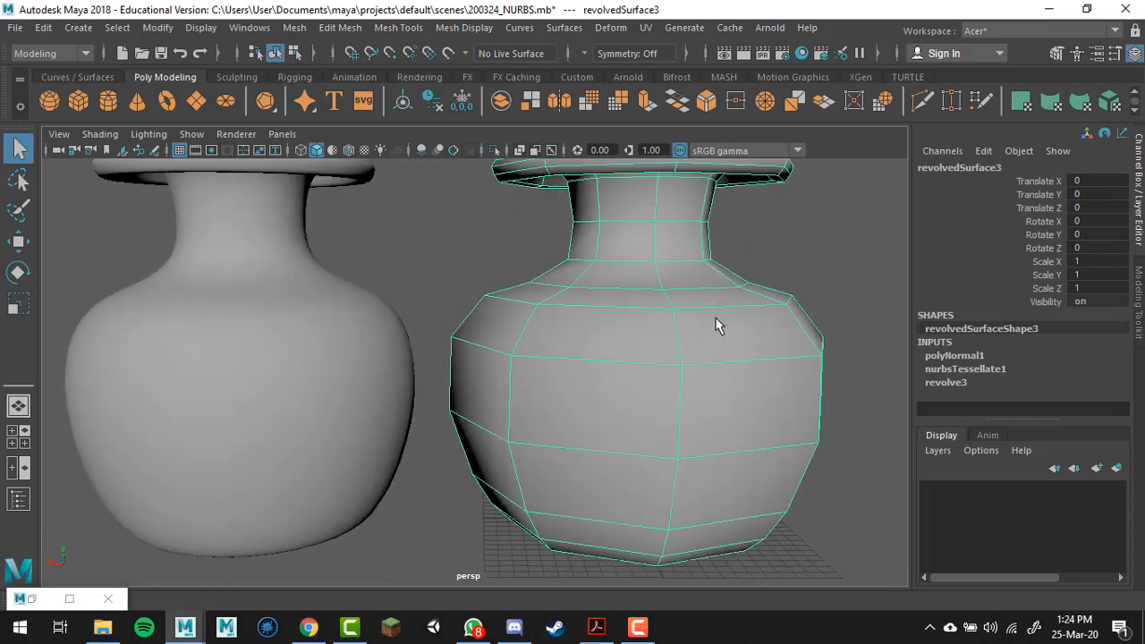
pyautogui.moveTo(652, 317); pyautogui.dragTo(652, 200, button='right')
pyautogui.click(639, 434)
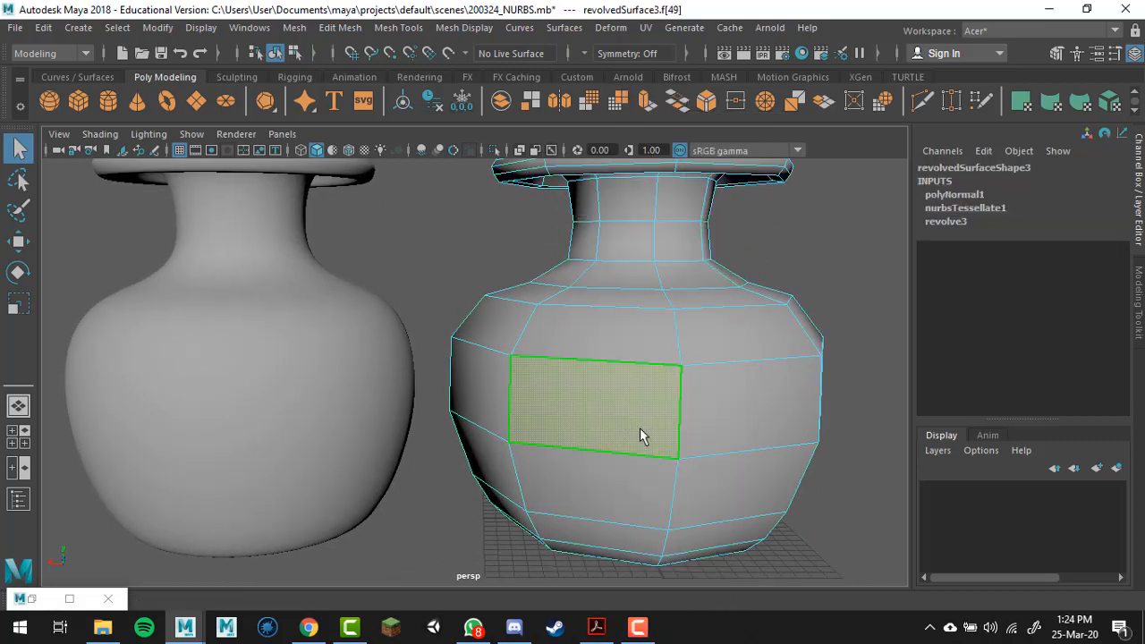
pyautogui.keyDown('alt'); pyautogui.moveTo(638, 435); pyautogui.dragTo(686, 430, button='right'); pyautogui.keyUp('alt')
# Extrude the belly face with an inset border, extrude it again about 1.153 units inward, and return to object selection.
pyautogui.hotkey('ctrl', 'e')
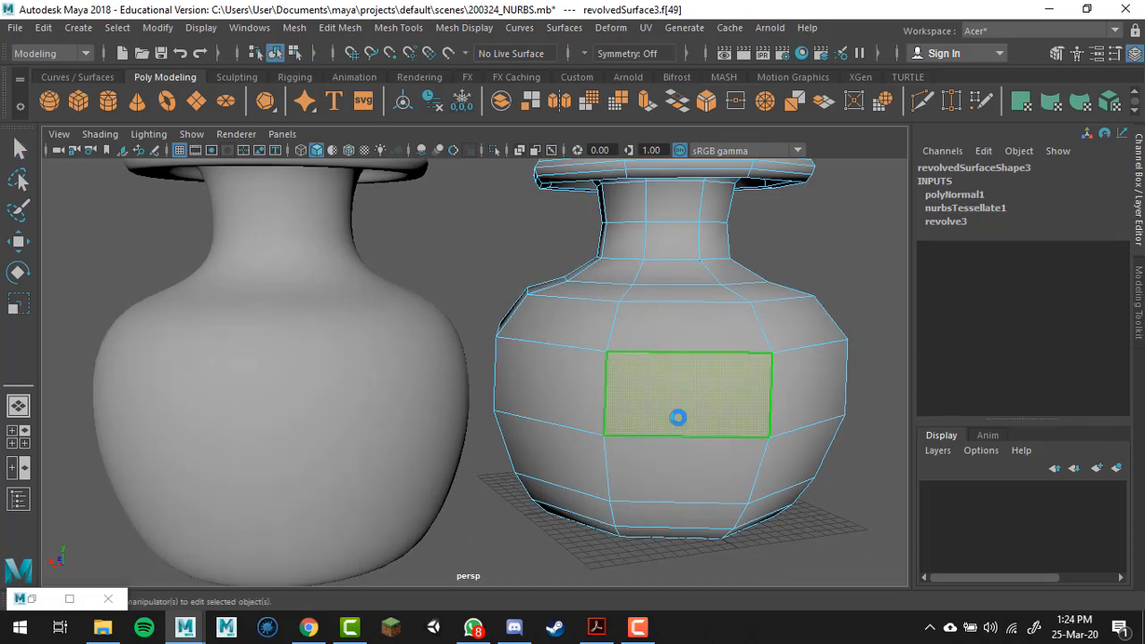
pyautogui.keyDown('alt'); pyautogui.moveTo(721, 405); pyautogui.dragTo(662, 390, button='middle'); pyautogui.keyUp('alt')
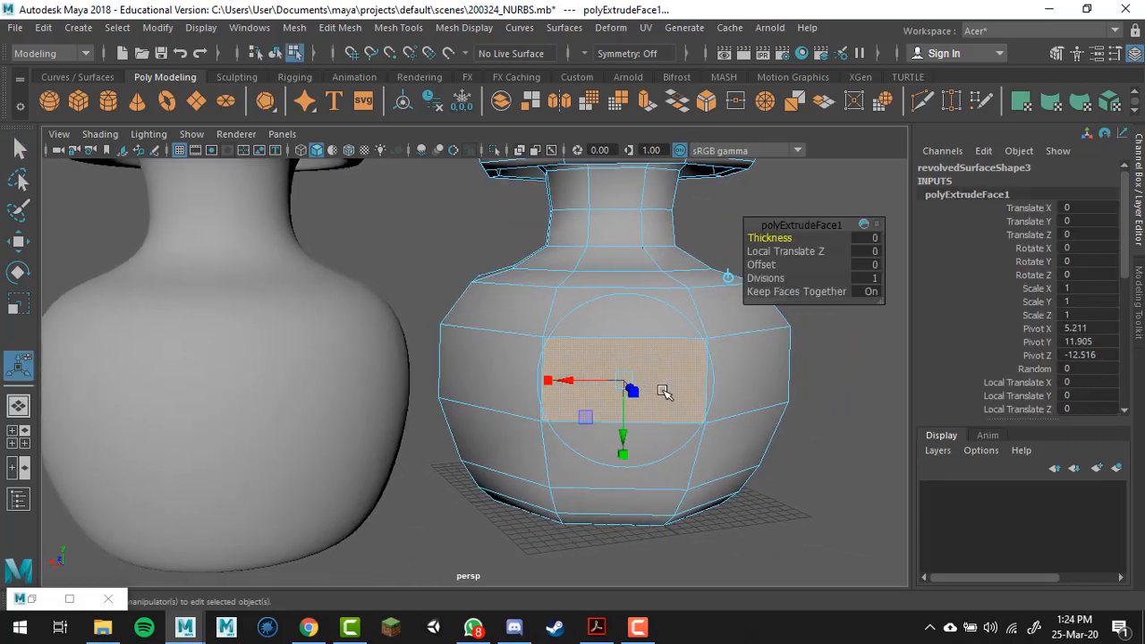
pyautogui.click(622, 452)
pyautogui.moveTo(568, 437); pyautogui.dragTo(660, 443)
pyautogui.hotkey('ctrl', 'e')
pyautogui.press('q')
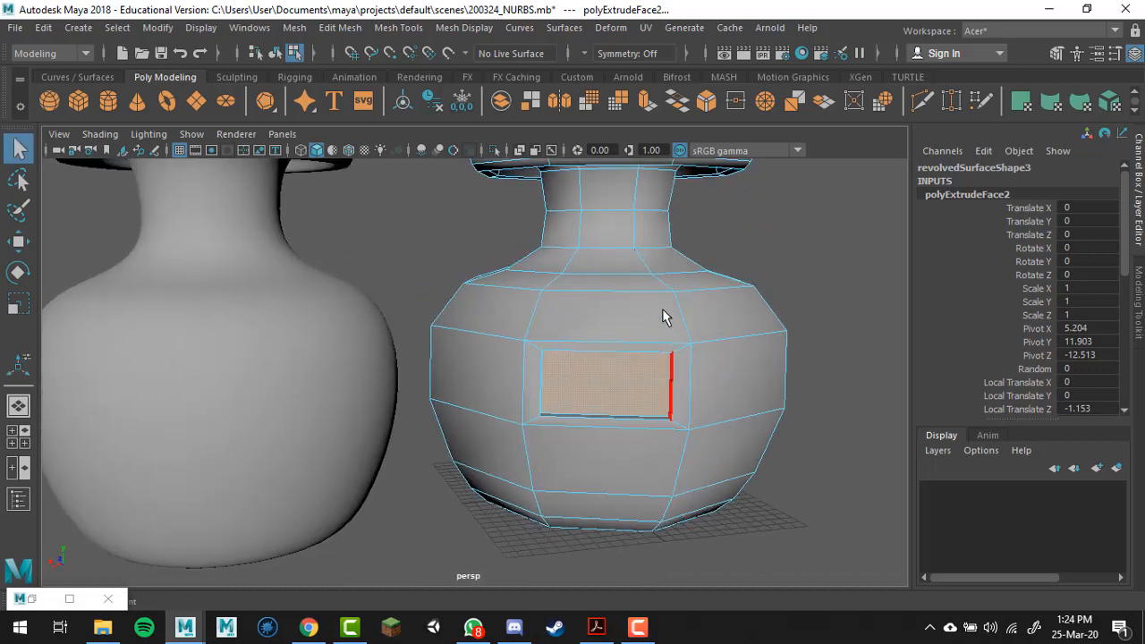
pyautogui.moveTo(663, 311); pyautogui.dragTo(735, 128, button='right')
pyautogui.moveTo(660, 144); pyautogui.dragTo(742, 120, button='right')
pyautogui.keyDown('alt'); pyautogui.moveTo(657, 344); pyautogui.dragTo(654, 354); pyautogui.keyUp('alt')
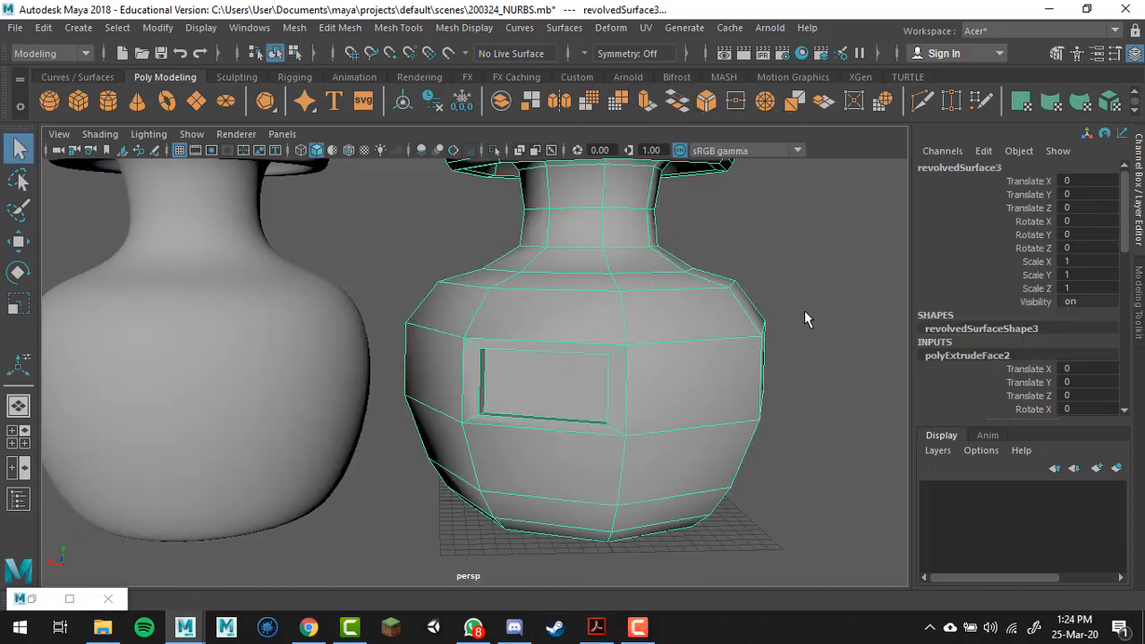
# Show the polygon vase in smooth preview, deselect it, and examine the extruded recess from above.
pyautogui.press('3')
pyautogui.click(808, 271)
pyautogui.keyDown('alt'); pyautogui.moveTo(672, 314); pyautogui.dragTo(661, 378); pyautogui.keyUp('alt')
pyautogui.scroll(-3, 632, 464)
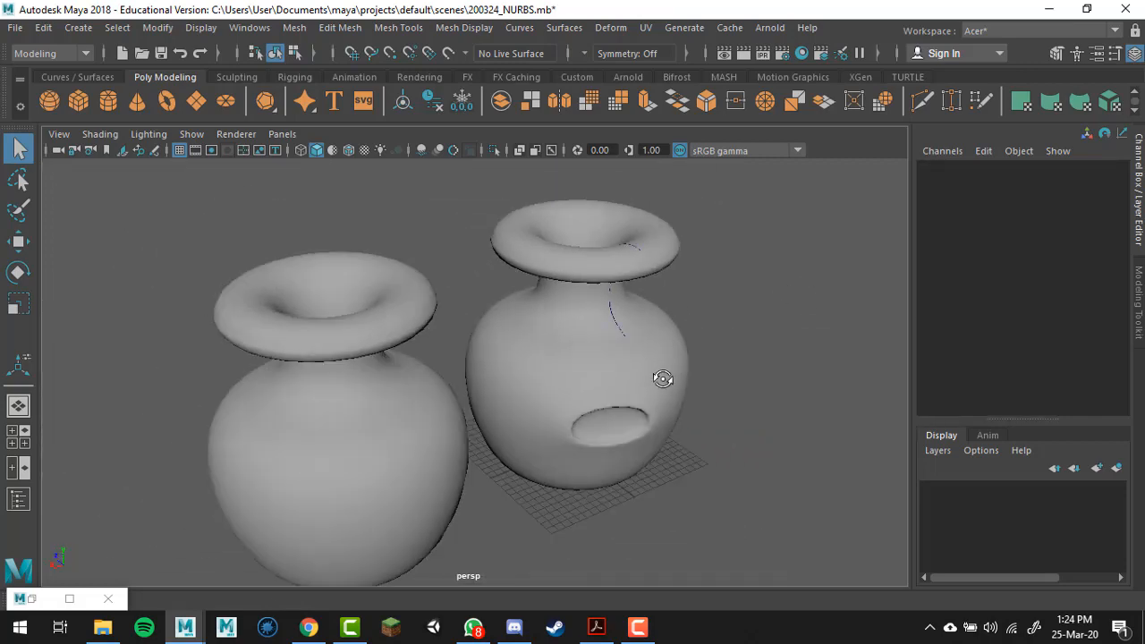
# Select the NURBS vase, check its available component modes, and view it beside the polygon vase from below.
pyautogui.click(370, 400)
pyautogui.keyDown('alt'); pyautogui.moveTo(444, 473); pyautogui.dragTo(430, 403); pyautogui.keyUp('alt')
pyautogui.scroll(3, 420, 304)
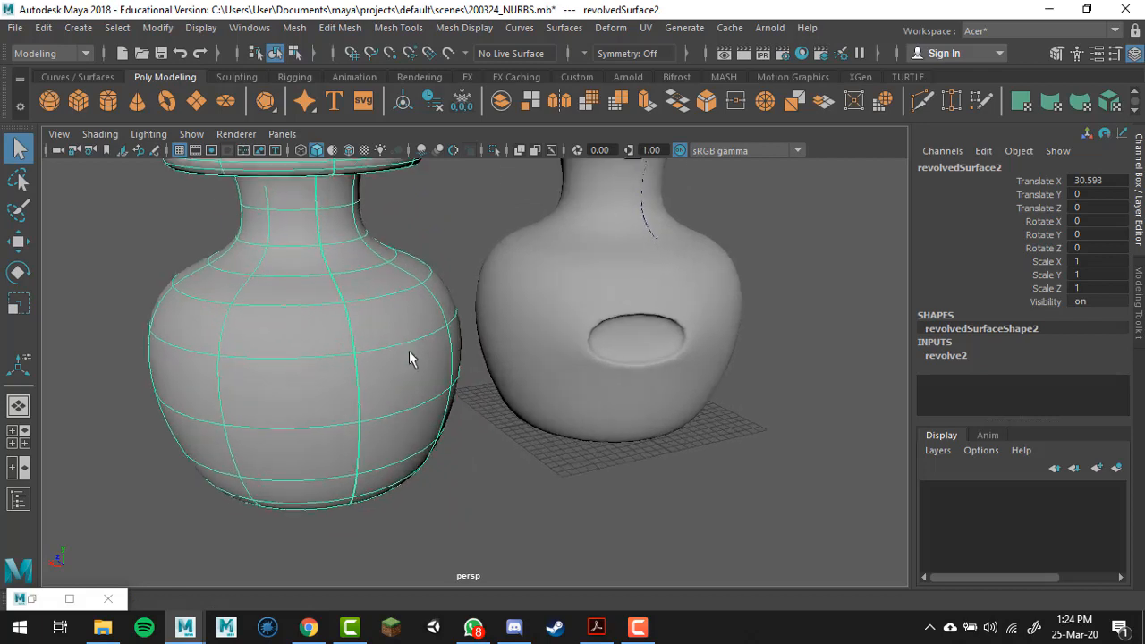
pyautogui.moveTo(407, 340); pyautogui.dragTo(411, 169, button='right')
pyautogui.keyDown('alt'); pyautogui.moveTo(574, 413); pyautogui.dragTo(635, 377); pyautogui.keyUp('alt')
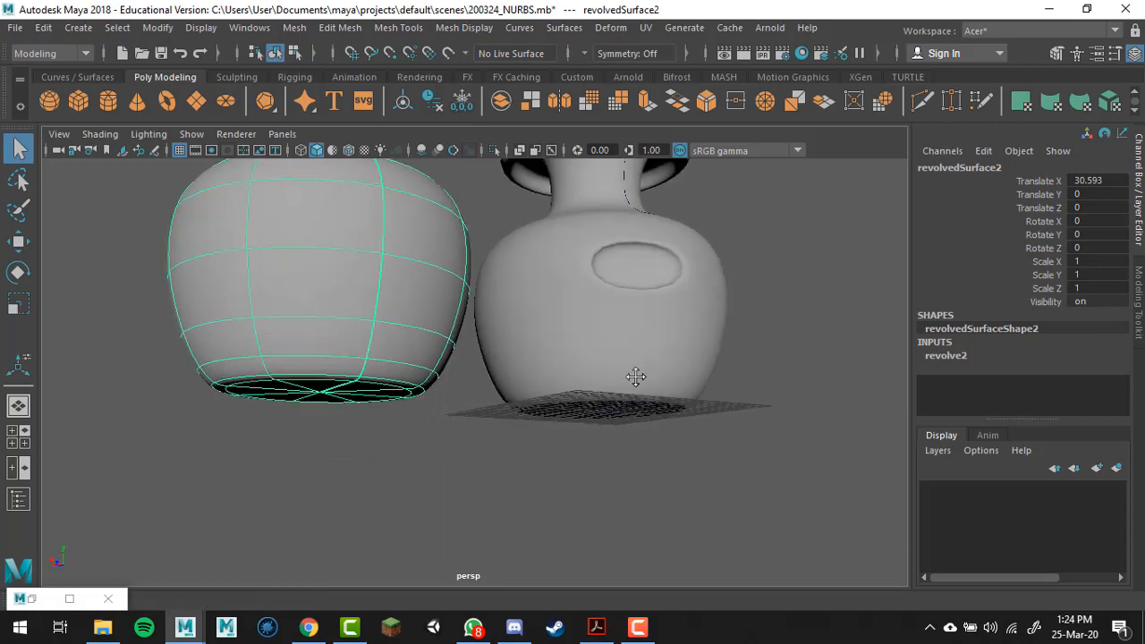
pyautogui.keyDown('alt'); pyautogui.moveTo(636, 377); pyautogui.dragTo(593, 437, button='middle'); pyautogui.keyUp('alt')
pyautogui.keyDown('alt'); pyautogui.moveTo(593, 437); pyautogui.dragTo(504, 442); pyautogui.keyUp('alt')
# Select the polygon vase, return it to unsmoothed display, and inspect its recessed face from several angles.
pyautogui.click(505, 441)
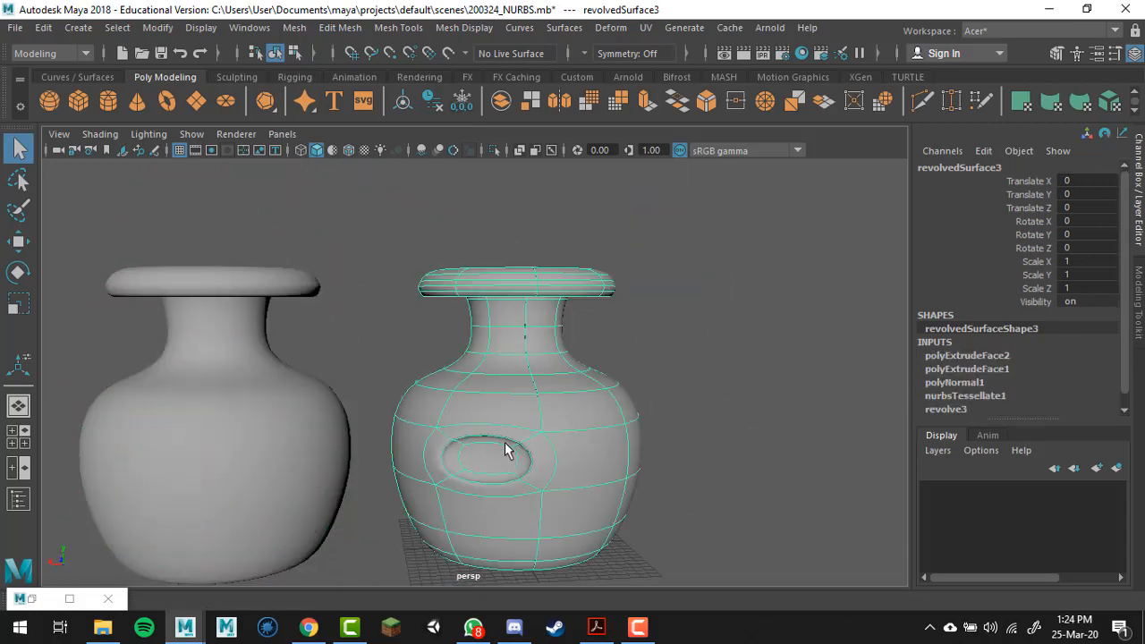
pyautogui.press('1')
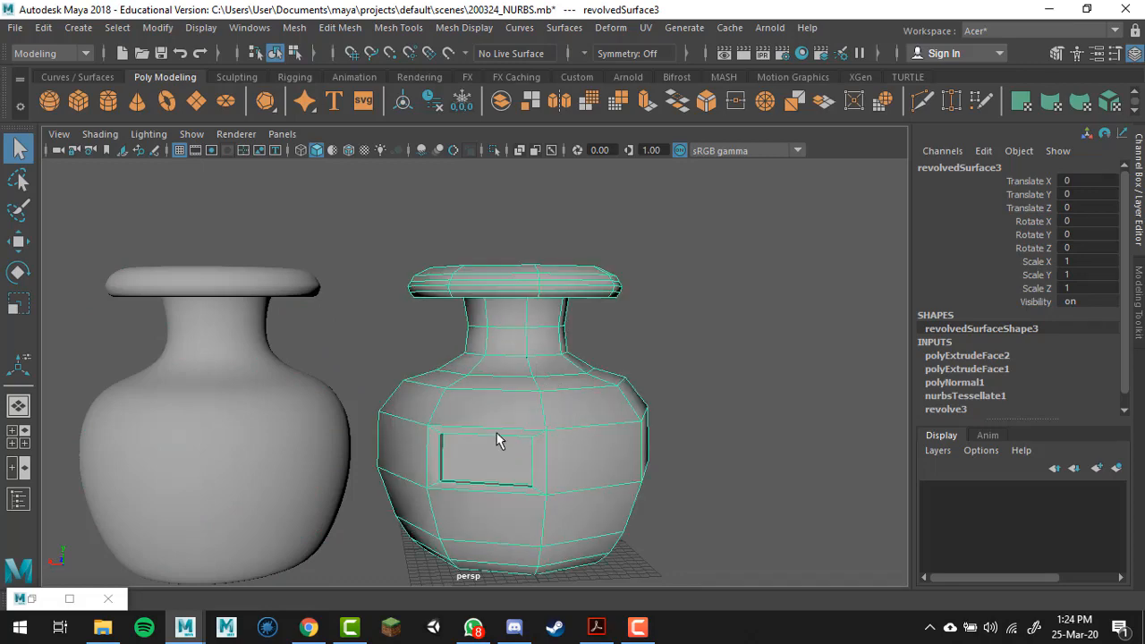
pyautogui.keyDown('alt'); pyautogui.moveTo(498, 440); pyautogui.dragTo(601, 419); pyautogui.keyUp('alt')
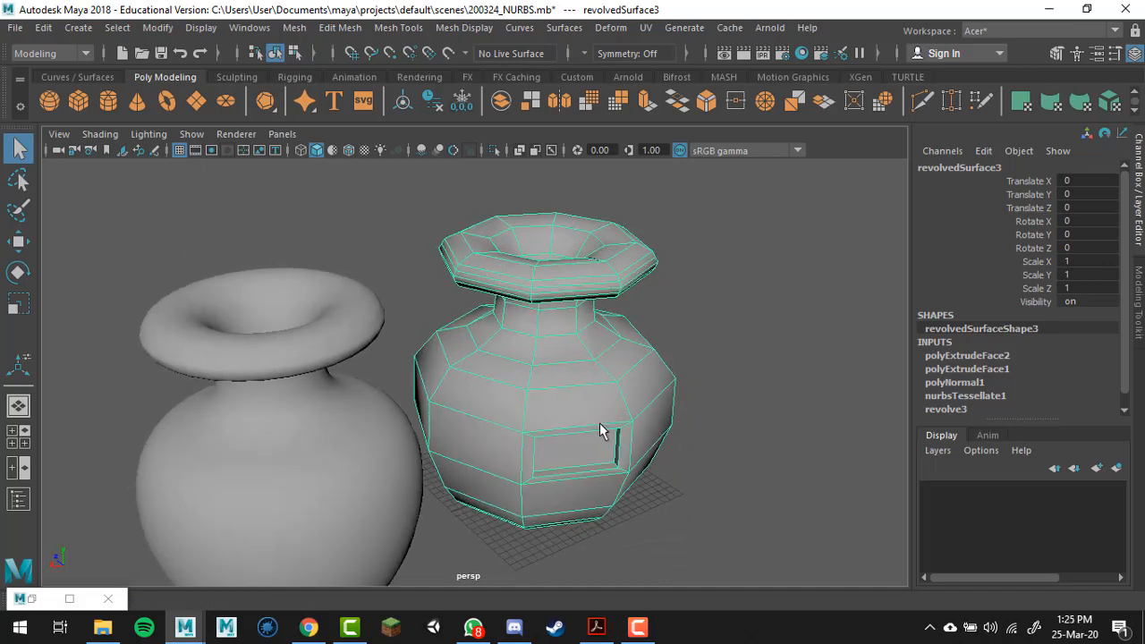
pyautogui.keyDown('alt'); pyautogui.moveTo(600, 450); pyautogui.dragTo(646, 354); pyautogui.keyUp('alt')
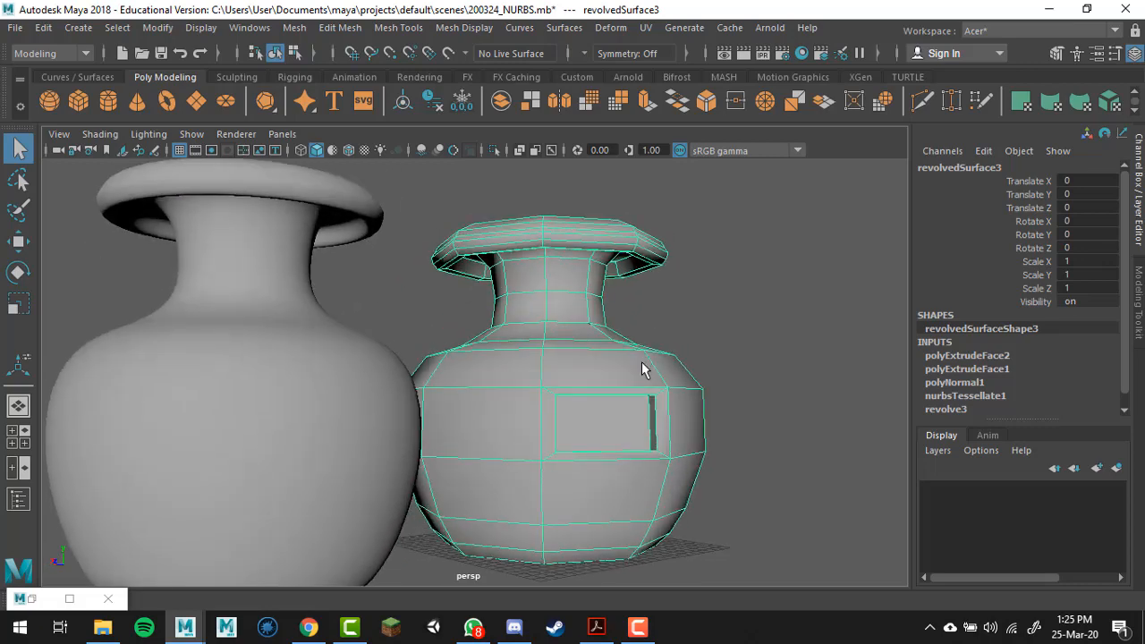
# Switch to Lab-04.pdf in Acrobat and review the Revolve instructions through step 18 on the revolve1 attributes.
pyautogui.click(596, 626)
pyautogui.scroll(-4, 625, 390)
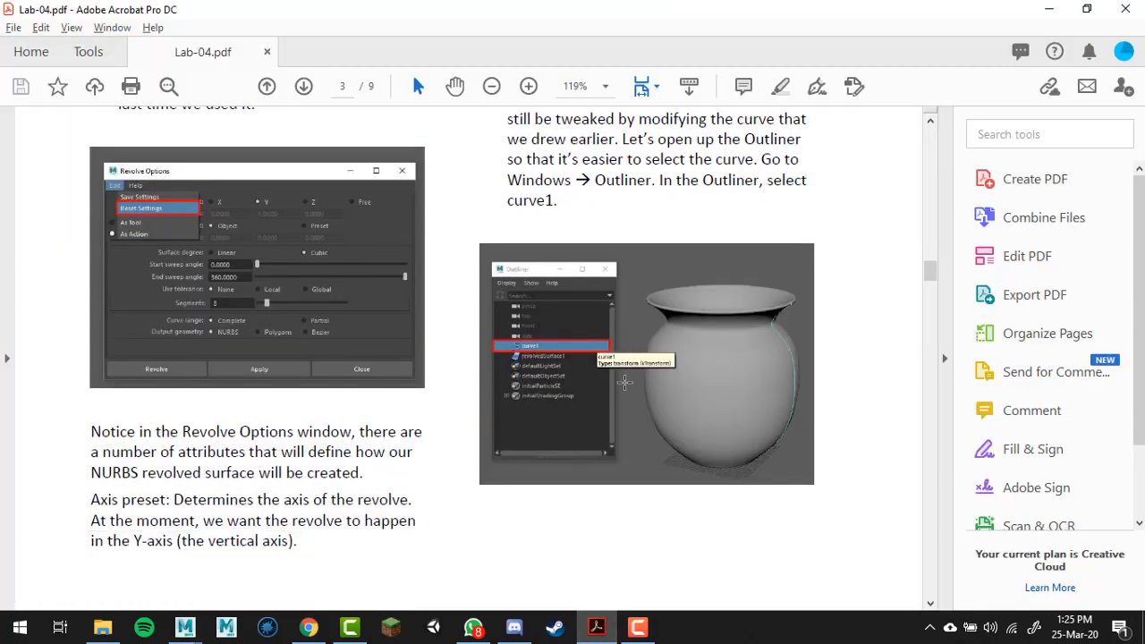
pyautogui.scroll(5, 626, 388)
pyautogui.scroll(1, 529, 352)
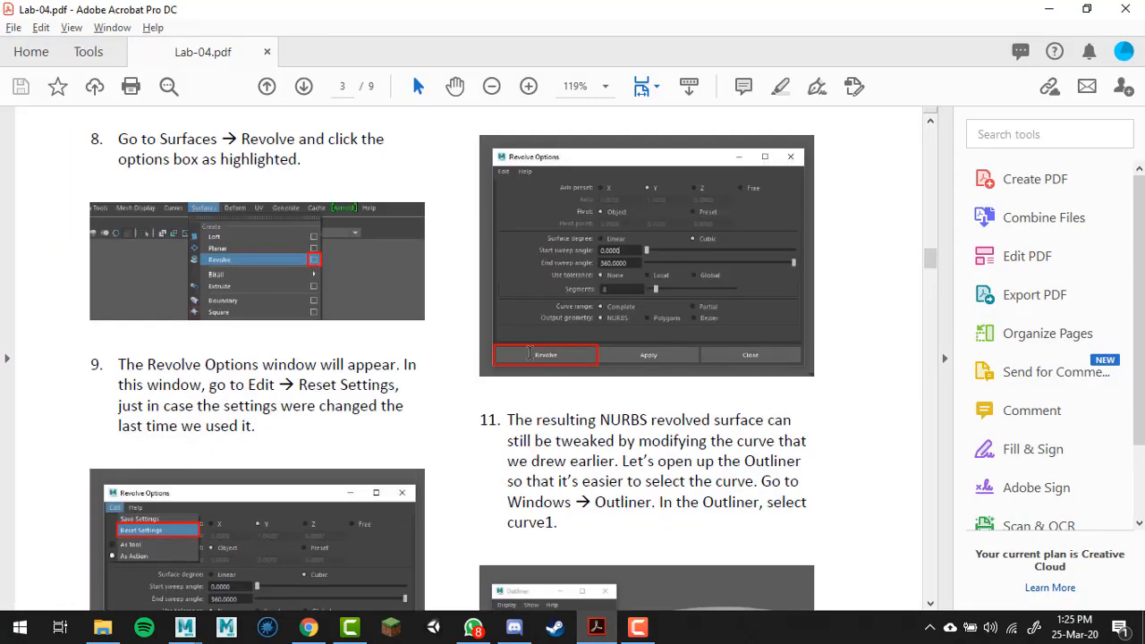
pyautogui.scroll(-8, 529, 353)
pyautogui.scroll(-3, 529, 358)
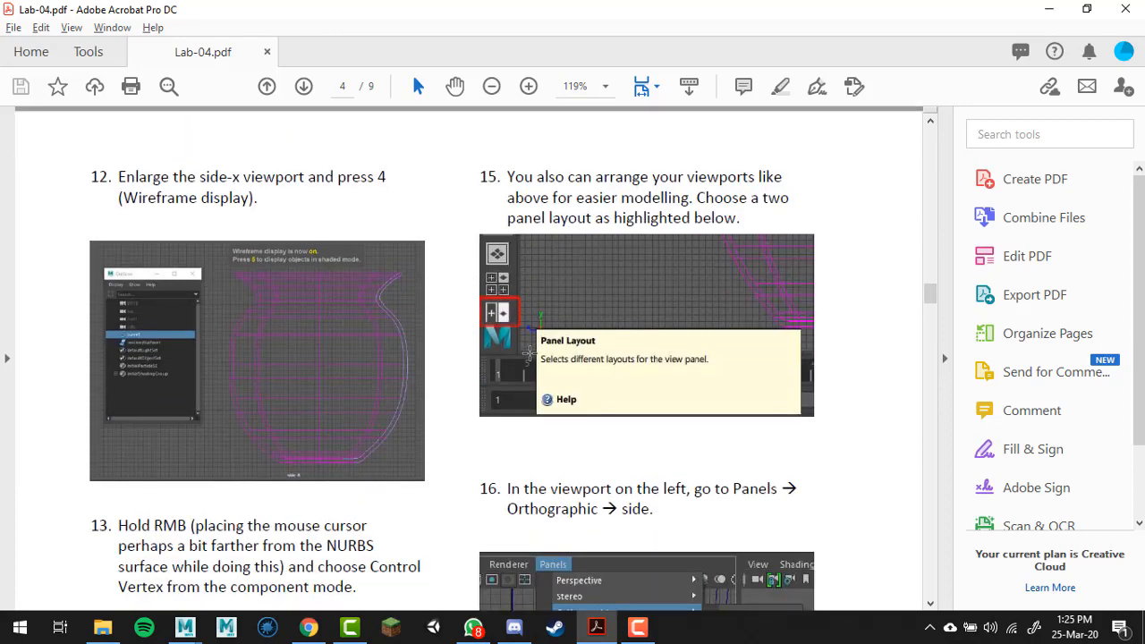
pyautogui.scroll(-2, 530, 354)
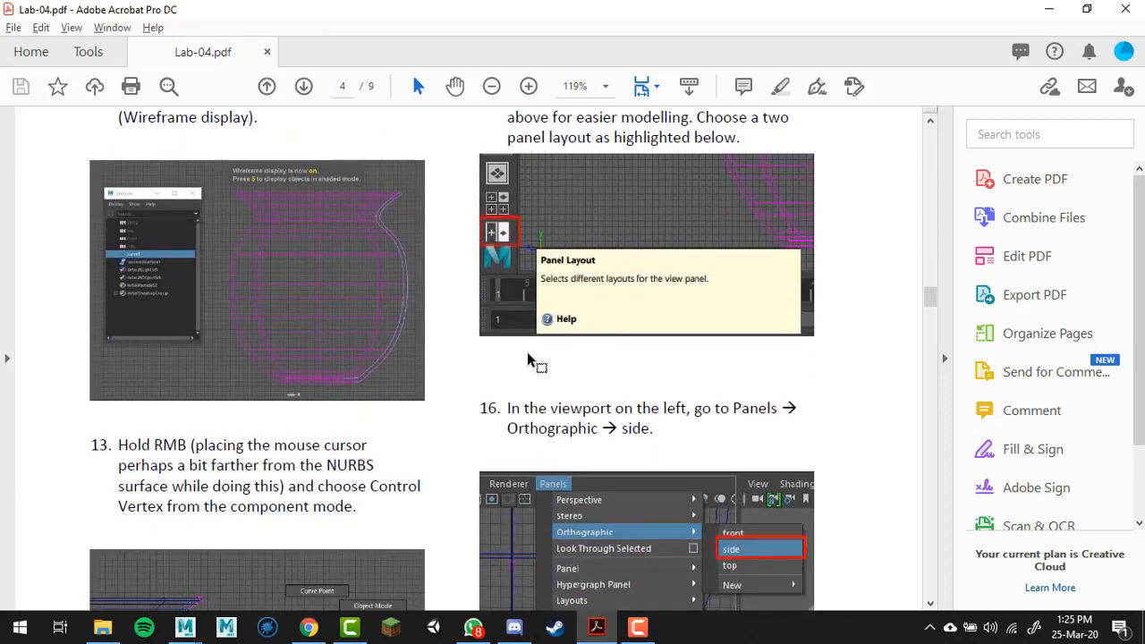
pyautogui.scroll(-3, 528, 358)
pyautogui.scroll(-4, 523, 356)
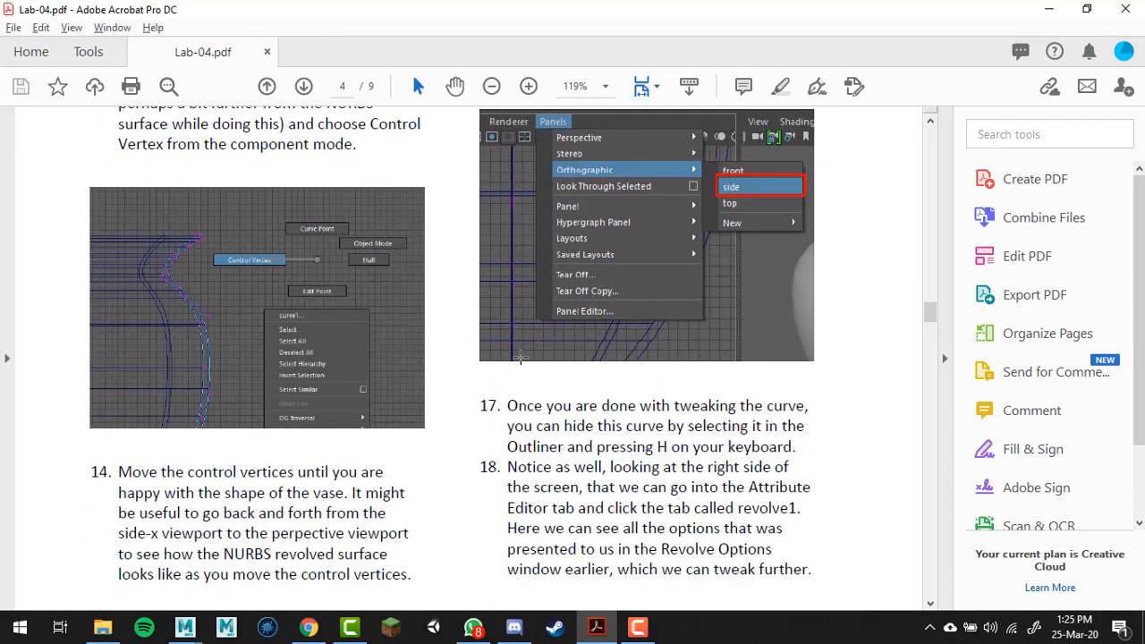
pyautogui.scroll(-6, 509, 365)
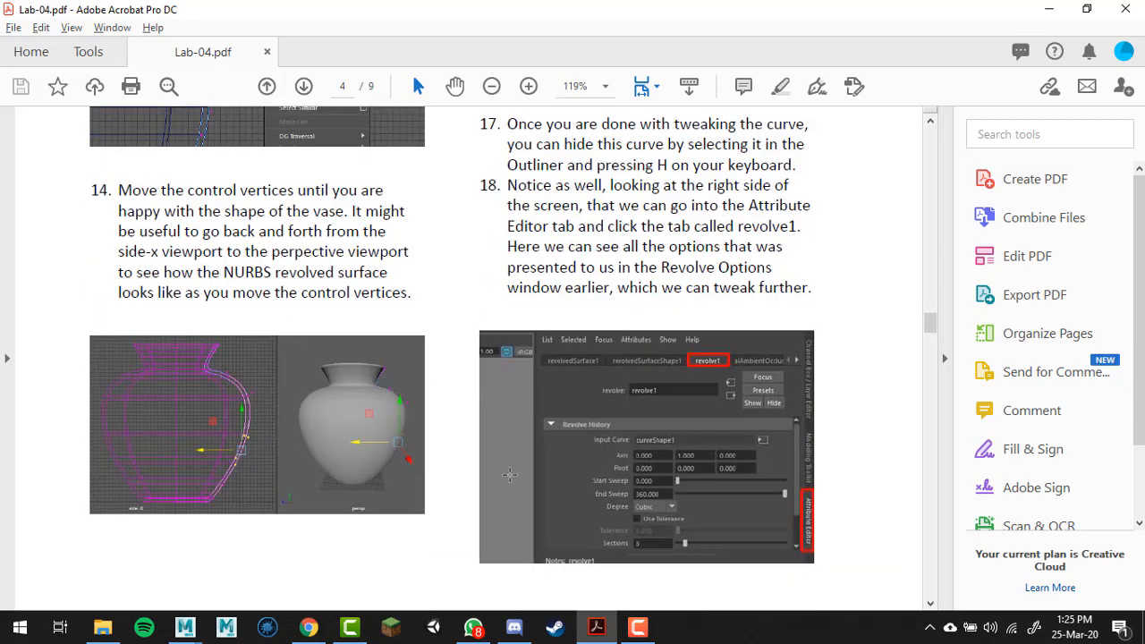
pyautogui.scroll(-1, 694, 443)
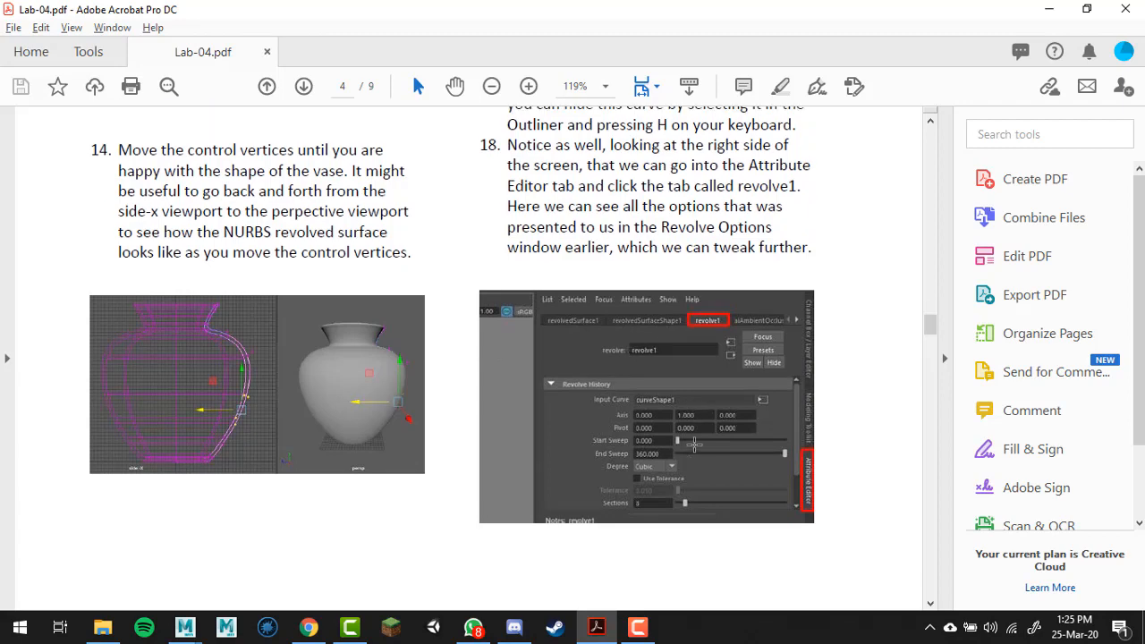
pyautogui.scroll(-5, 608, 401)
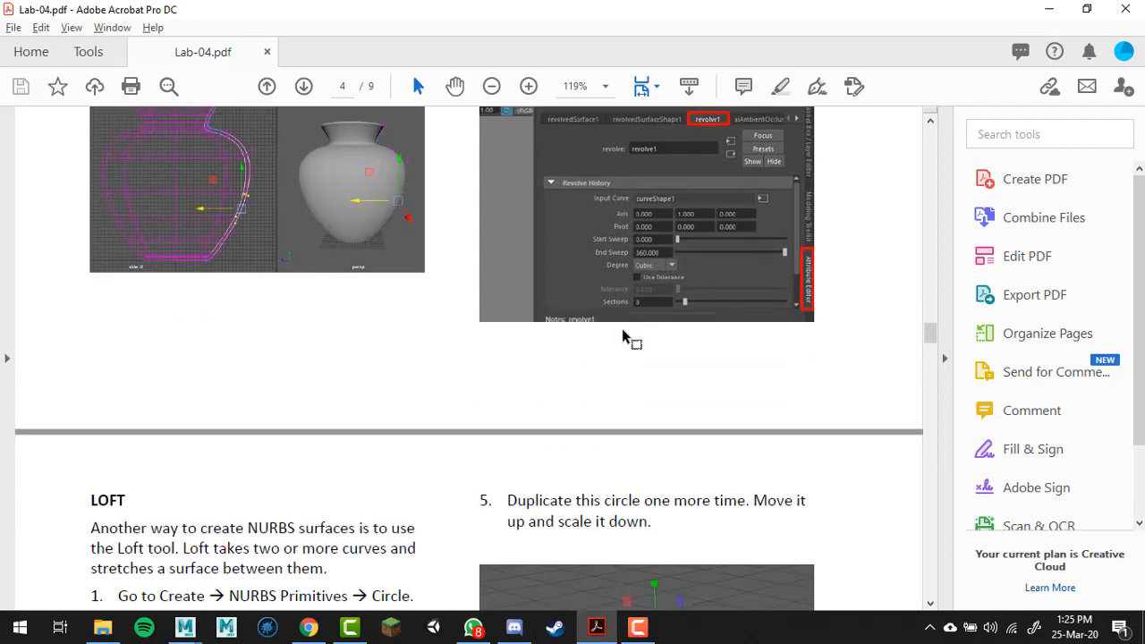
pyautogui.scroll(4, 640, 347)
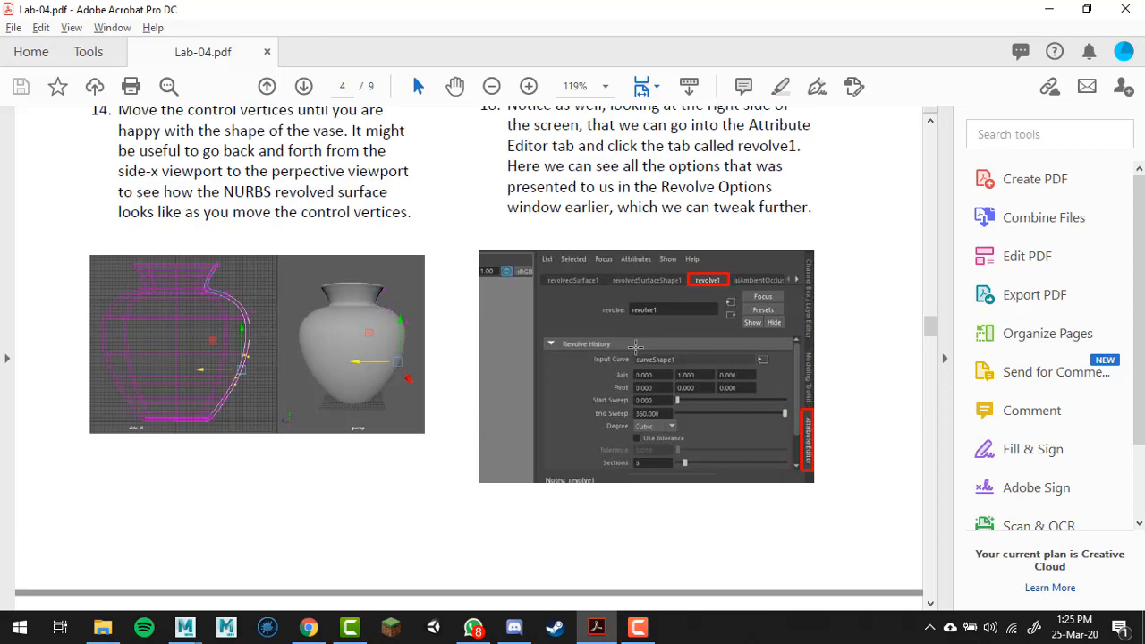
pyautogui.scroll(1, 635, 345)
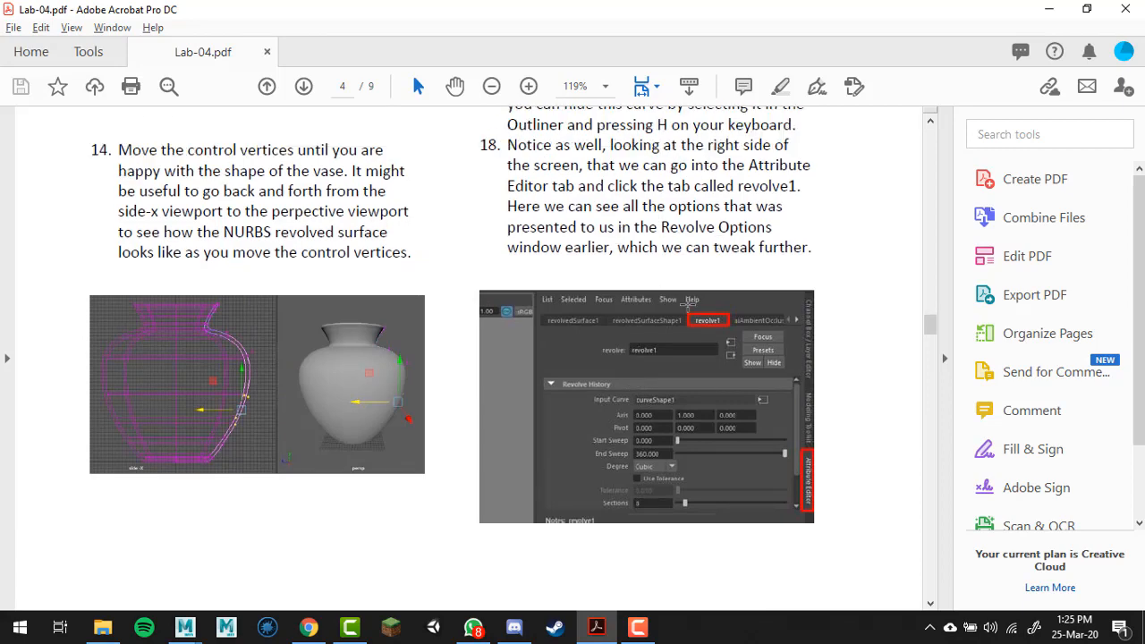
# Return to Maya, select the NURBS vase, and open its revolve2 history settings in the Attribute Editor.
pyautogui.hotkey('alt', 'Tab')
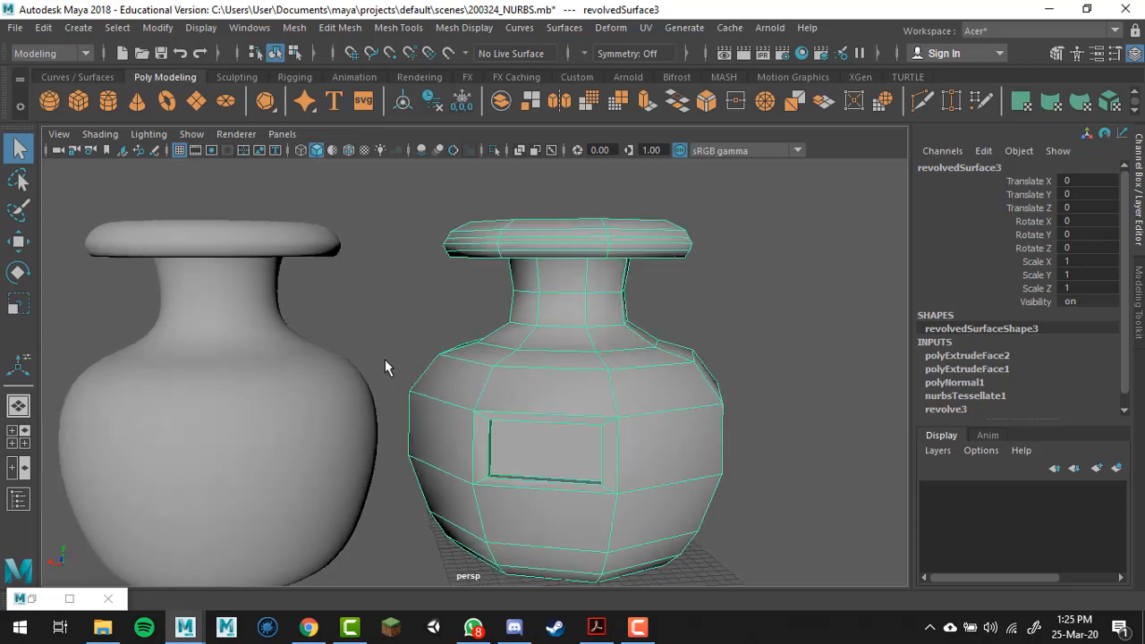
pyautogui.click(295, 403)
pyautogui.keyDown('alt'); pyautogui.moveTo(312, 419); pyautogui.dragTo(452, 372, button='middle'); pyautogui.keyUp('alt')
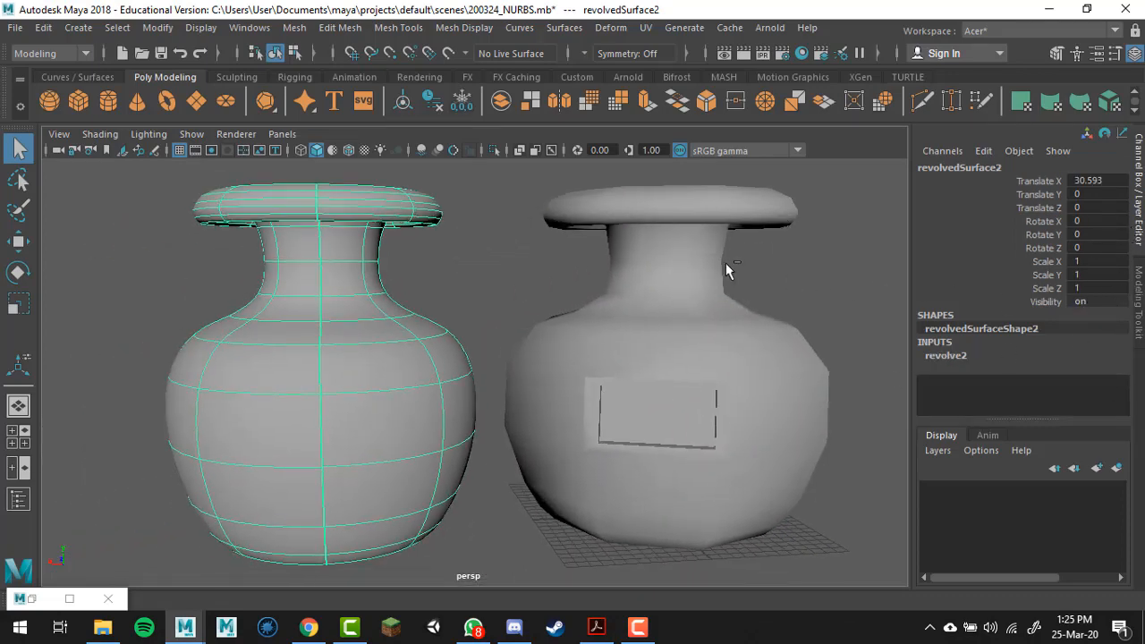
pyautogui.hotkey('ctrl', 'a')
pyautogui.moveTo(518, 188); pyautogui.dragTo(714, 167)
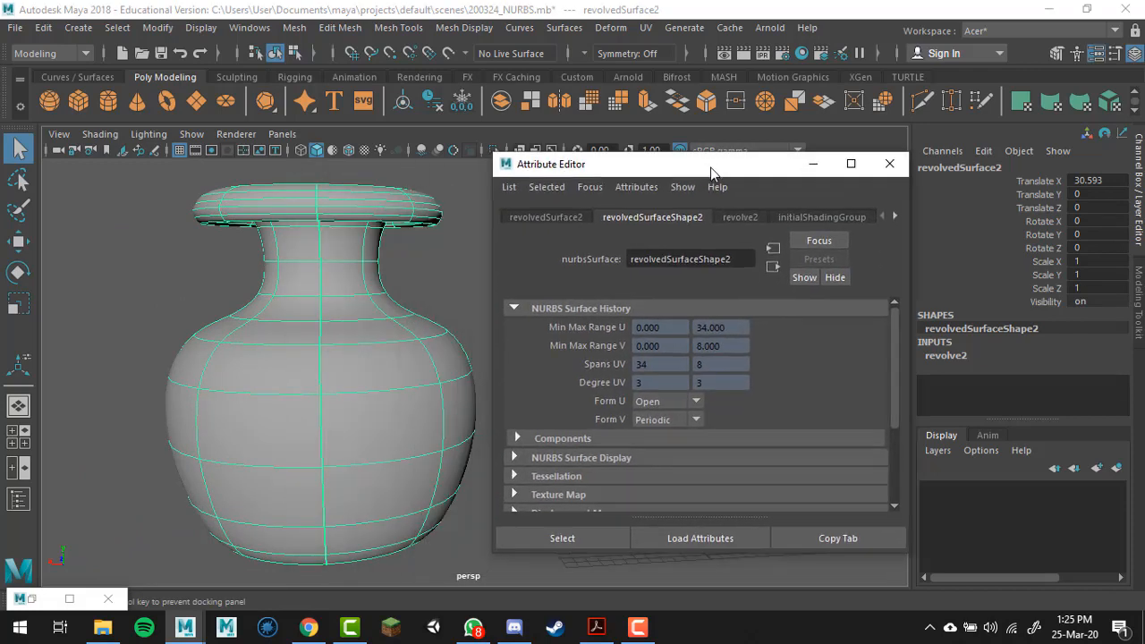
pyautogui.click(740, 216)
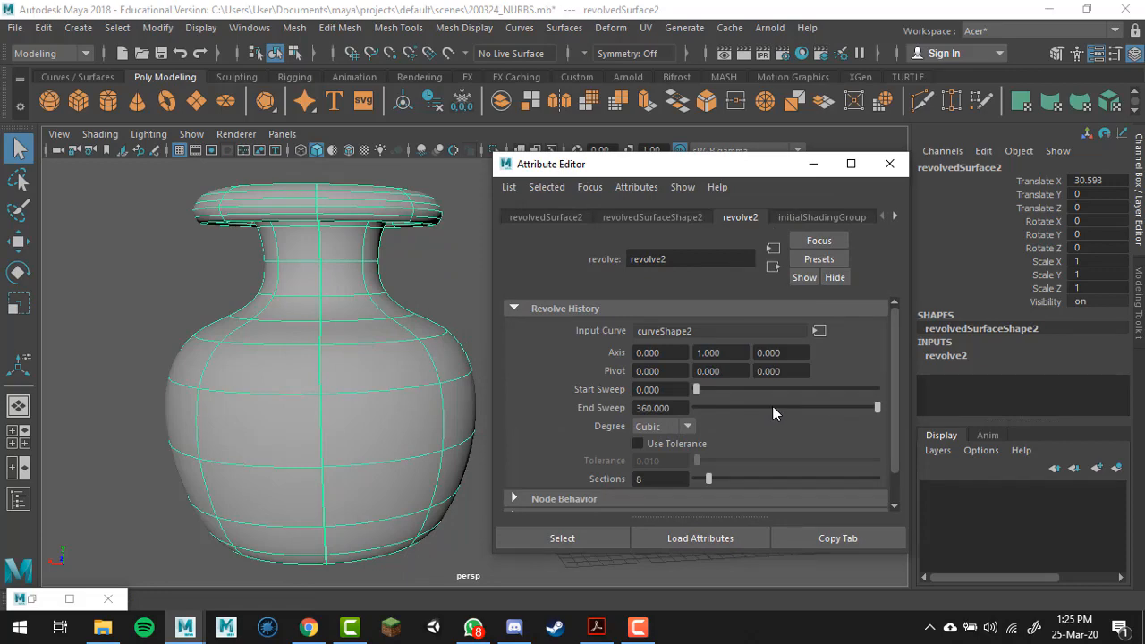
# Try different End Sweep angles on the NURBS vase's revolve2 node, finishing at 275.888.
pyautogui.moveTo(772, 407); pyautogui.dragTo(879, 403)
pyautogui.keyDown('alt'); pyautogui.moveTo(384, 351); pyautogui.dragTo(364, 346, button='middle'); pyautogui.keyUp('alt')
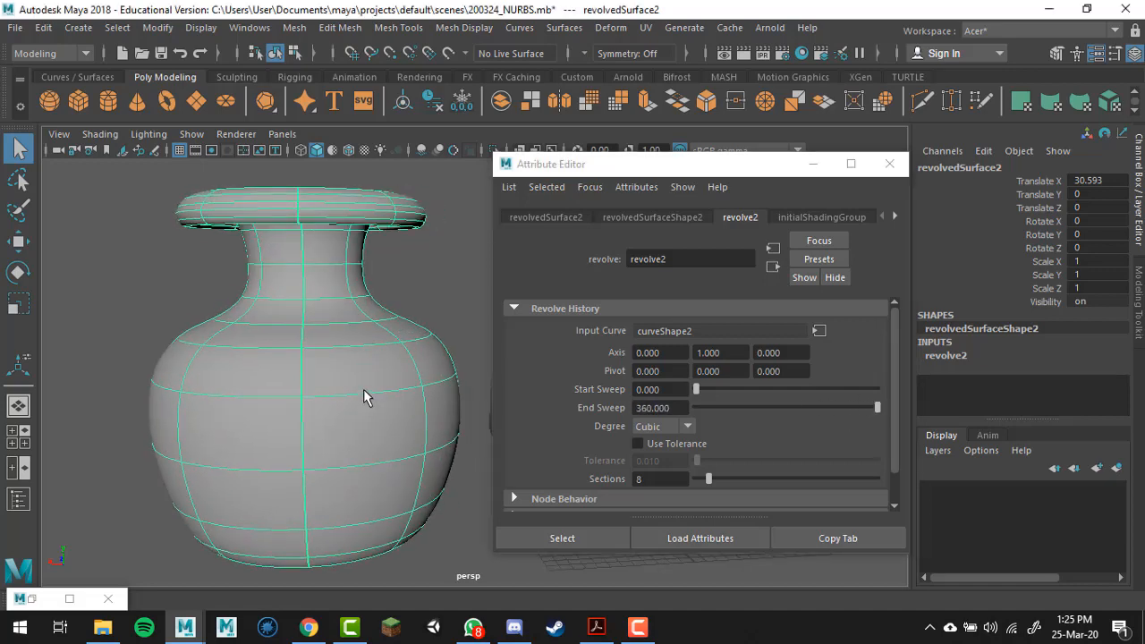
pyautogui.keyDown('alt'); pyautogui.moveTo(364, 396); pyautogui.dragTo(367, 373, button='right'); pyautogui.keyUp('alt')
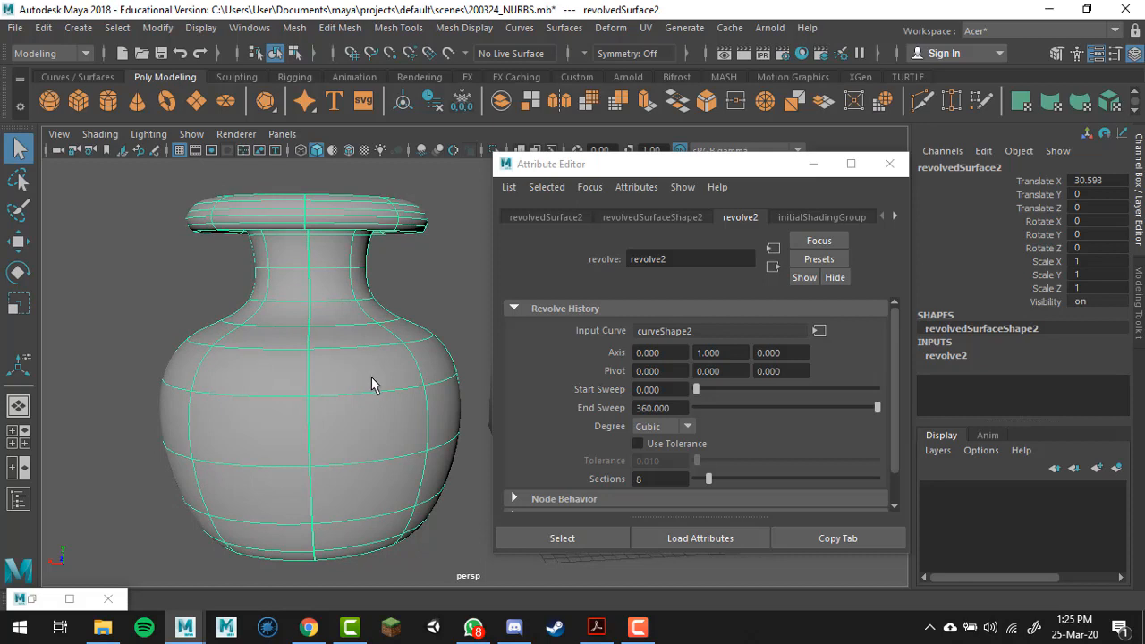
pyautogui.click(832, 407)
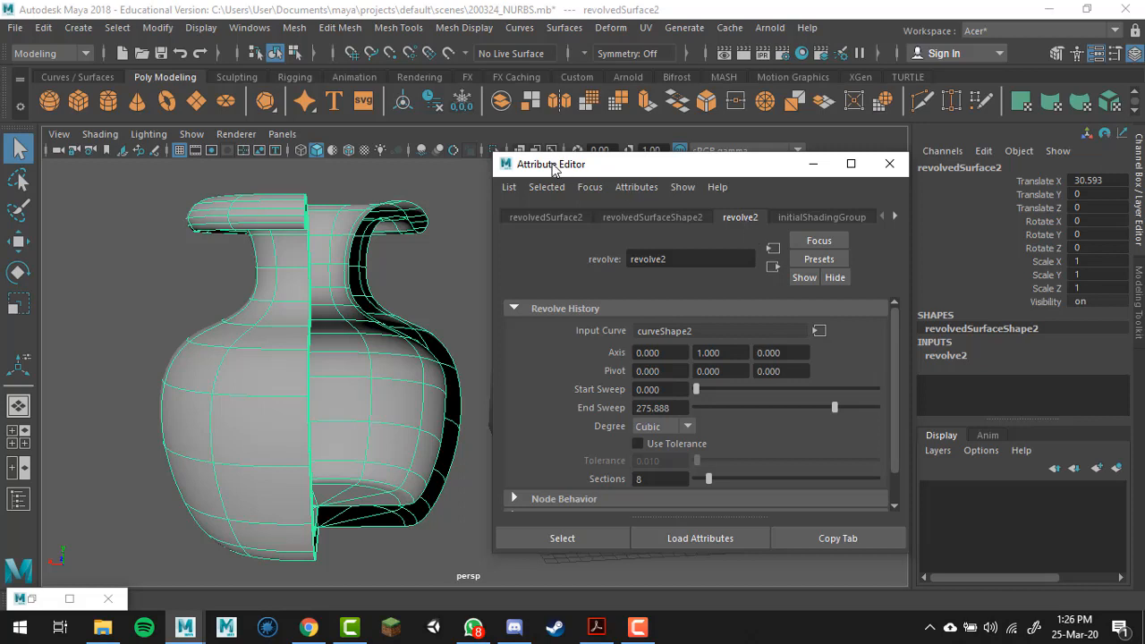
# Dock the Attribute Editor alongside the Channel Box, redisplay the revolve2 settings, and set End Sweep to 360.
pyautogui.moveTo(553, 170); pyautogui.dragTo(1131, 345)
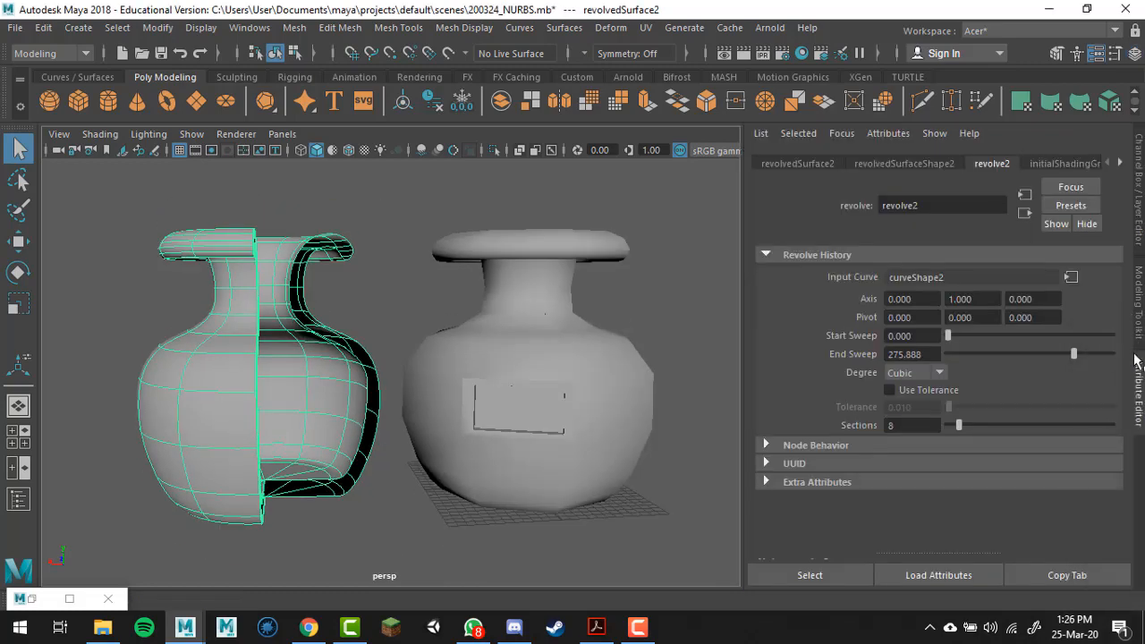
pyautogui.click(1137, 205)
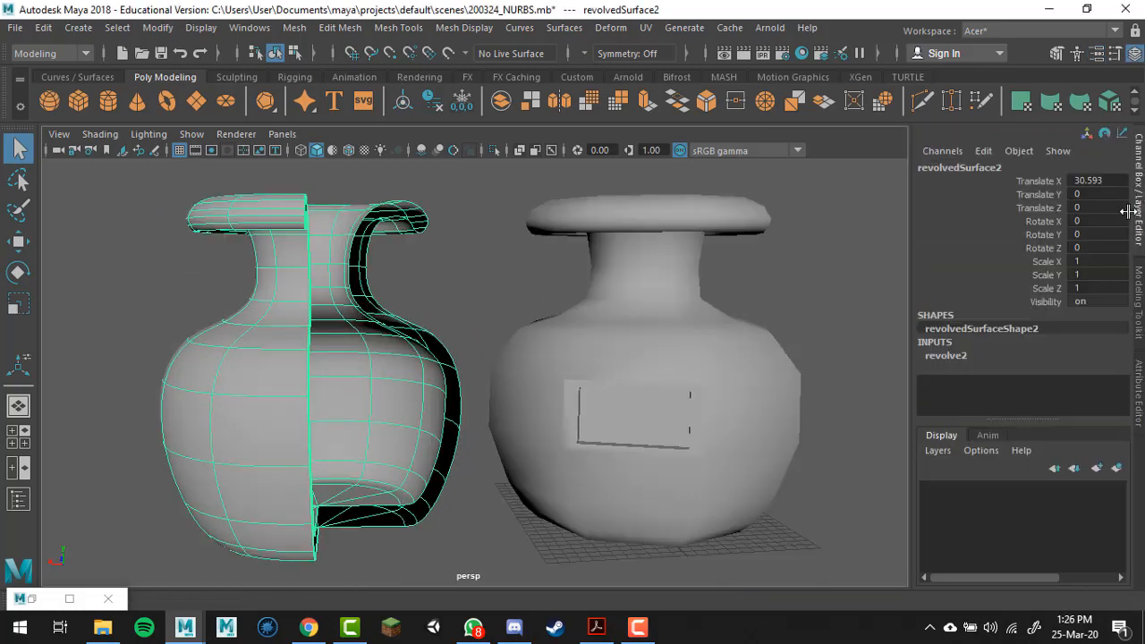
pyautogui.click(1139, 384)
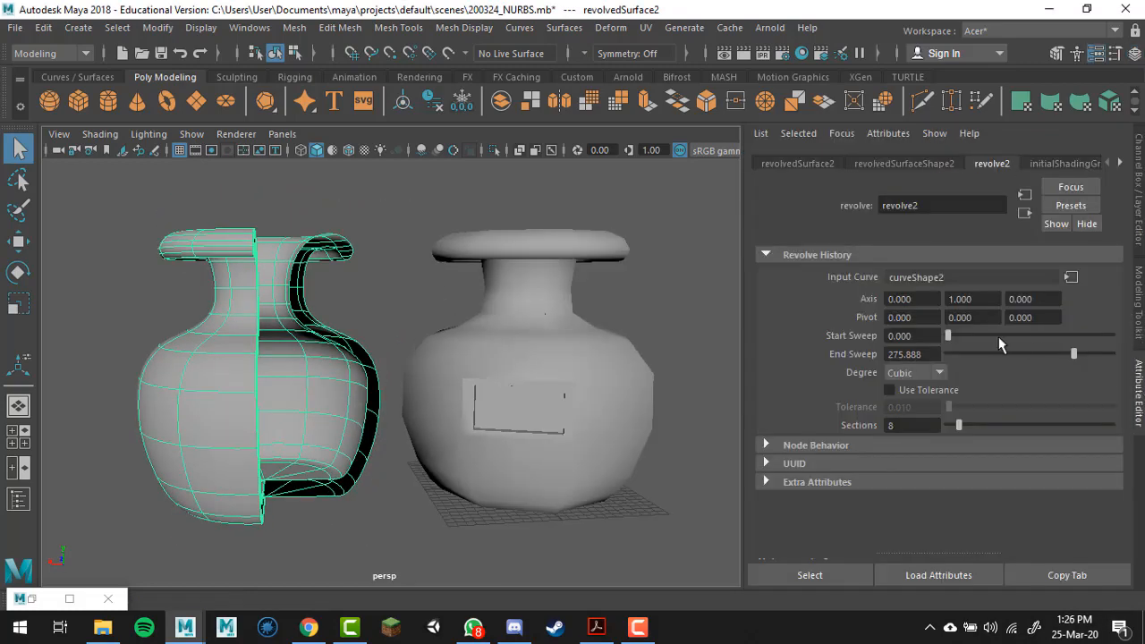
pyautogui.moveTo(987, 354); pyautogui.dragTo(1112, 355)
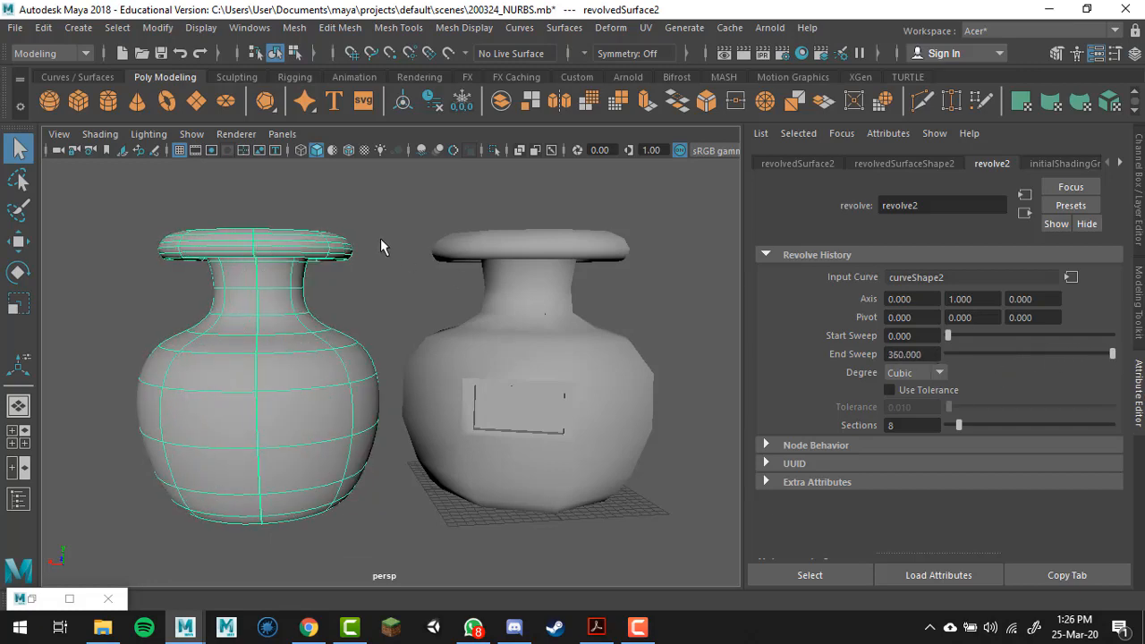
# Display the vases in wireframe and try to pick the profile curve directly on the NURBS vase.
pyautogui.moveTo(1024, 354); pyautogui.dragTo(1115, 355)
pyautogui.keyDown('alt'); pyautogui.moveTo(363, 323); pyautogui.dragTo(340, 396); pyautogui.keyUp('alt')
pyautogui.click(361, 315)
pyautogui.press('4')
pyautogui.click(341, 396)
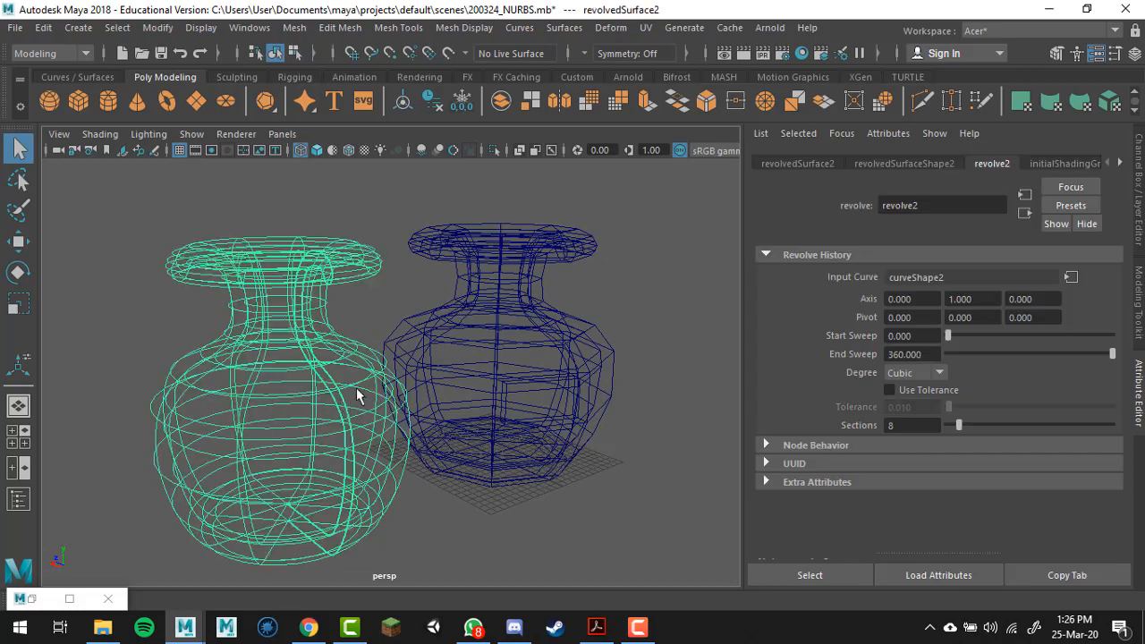
pyautogui.click(348, 389)
pyautogui.click(337, 401)
pyautogui.click(371, 315)
# Close the Revolve Options window, open the Outliner, and place it clear of the NURBS vase.
pyautogui.click(30, 599)
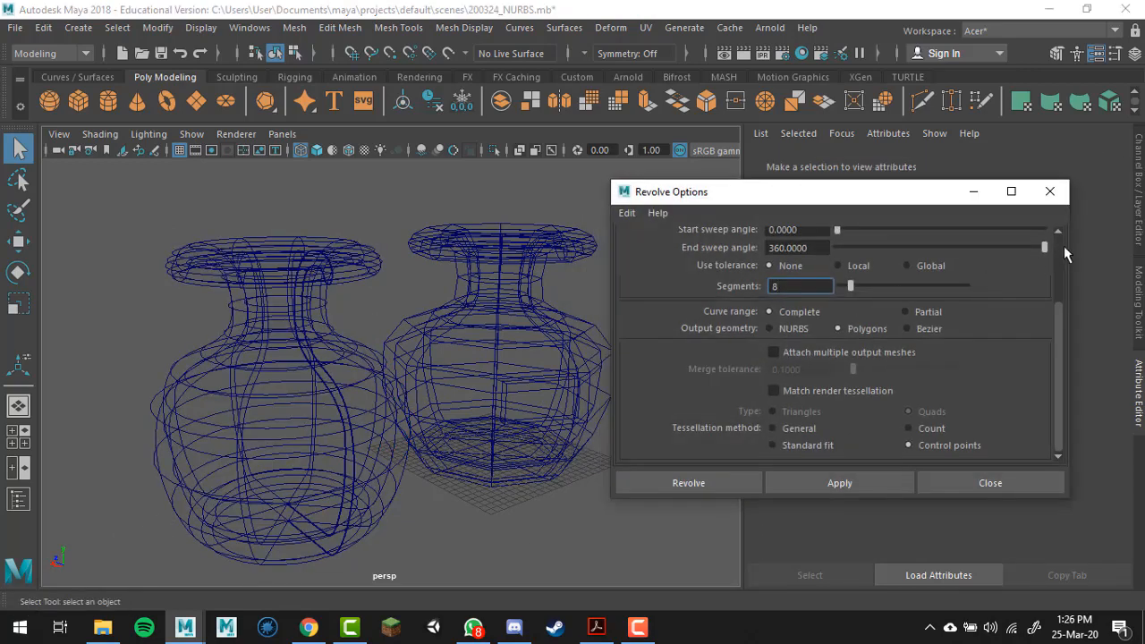
pyautogui.click(1048, 193)
pyautogui.click(234, 28)
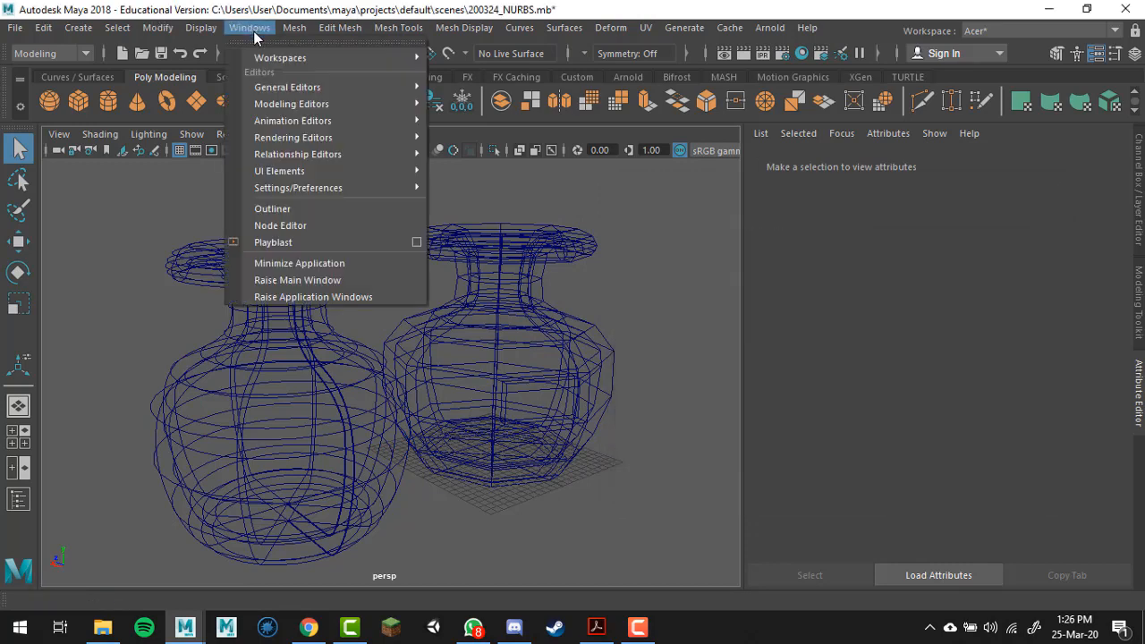
pyautogui.click(308, 205)
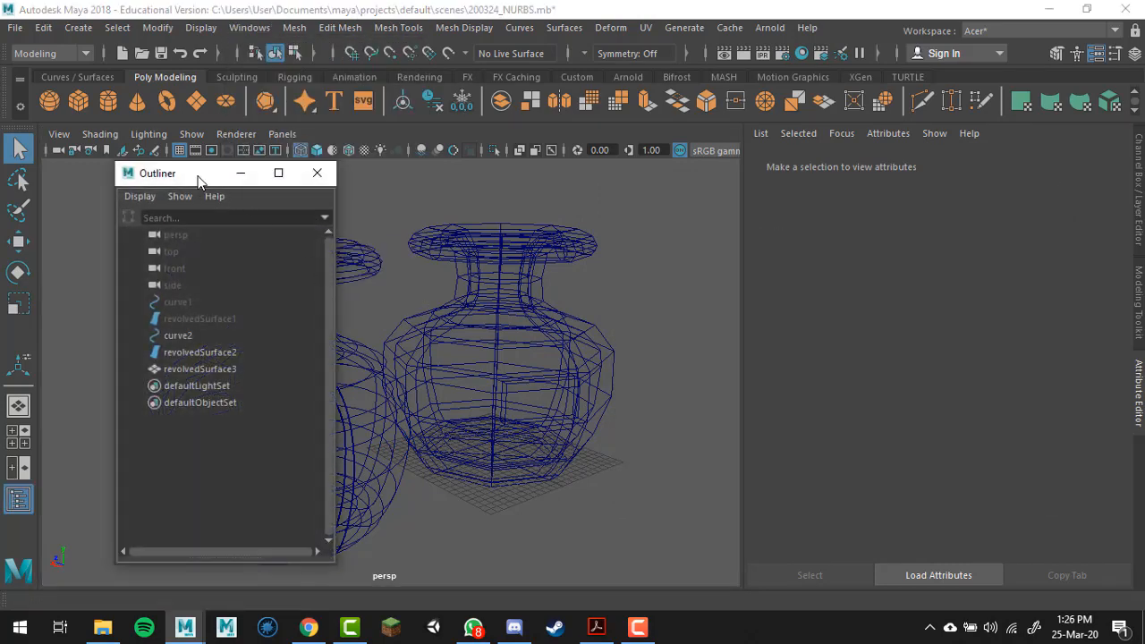
pyautogui.moveTo(197, 177); pyautogui.dragTo(616, 225)
# Identify the vases' profile curve by checking curve1, curve2 and revolvedSurface2 in the Outliner, leaving curve2 selected.
pyautogui.click(610, 382)
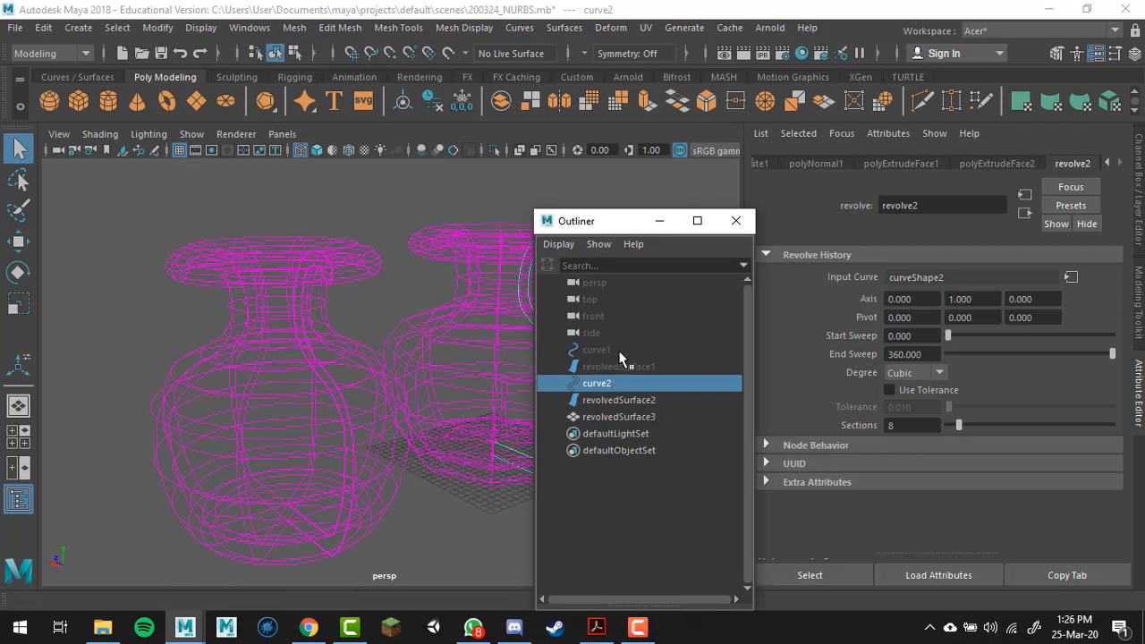
pyautogui.click(617, 352)
pyautogui.scroll(-10, 404, 378)
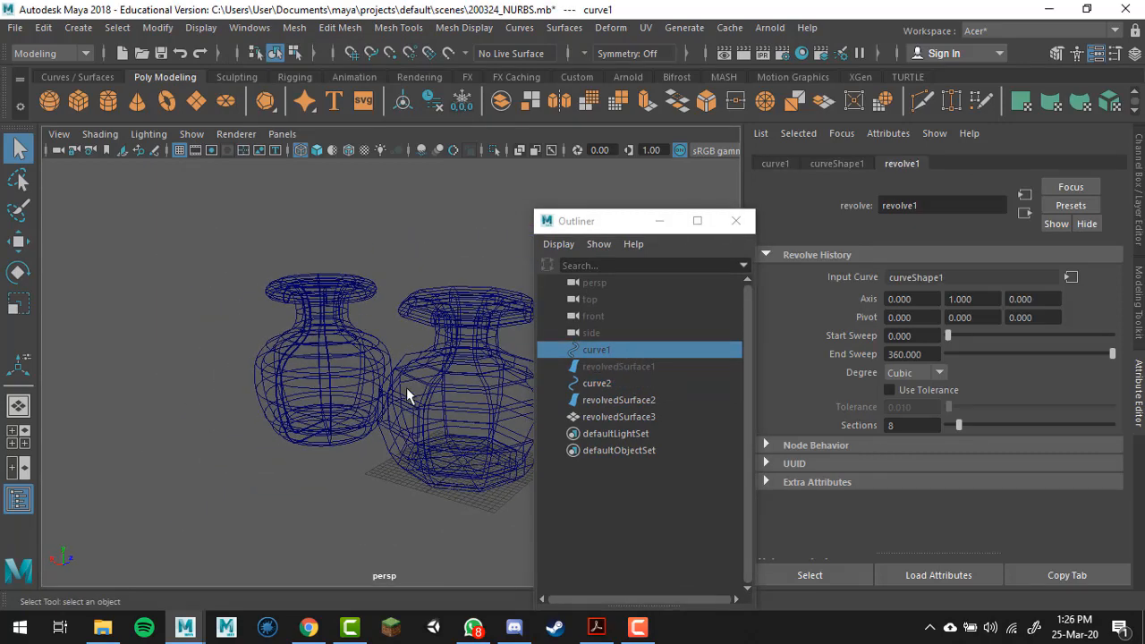
pyautogui.click(623, 385)
pyautogui.keyDown('alt'); pyautogui.moveTo(441, 378); pyautogui.dragTo(299, 290); pyautogui.keyUp('alt')
pyautogui.click(260, 336)
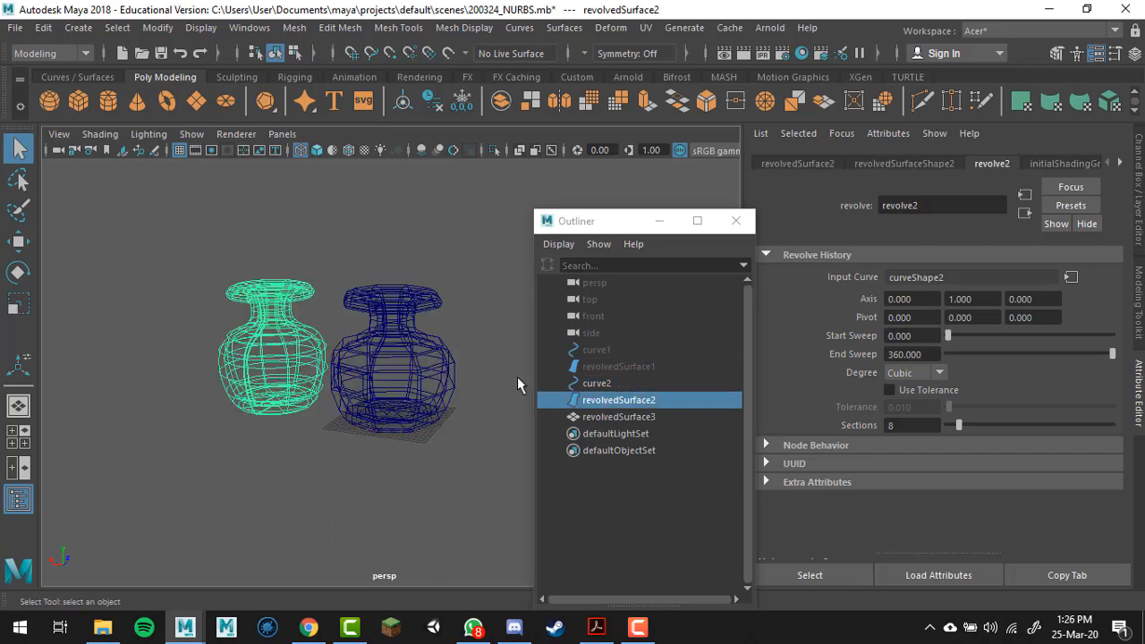
pyautogui.click(605, 383)
pyautogui.keyDown('alt'); pyautogui.moveTo(417, 353); pyautogui.dragTo(427, 376); pyautogui.keyUp('alt')
pyautogui.scroll(3, 345, 353)
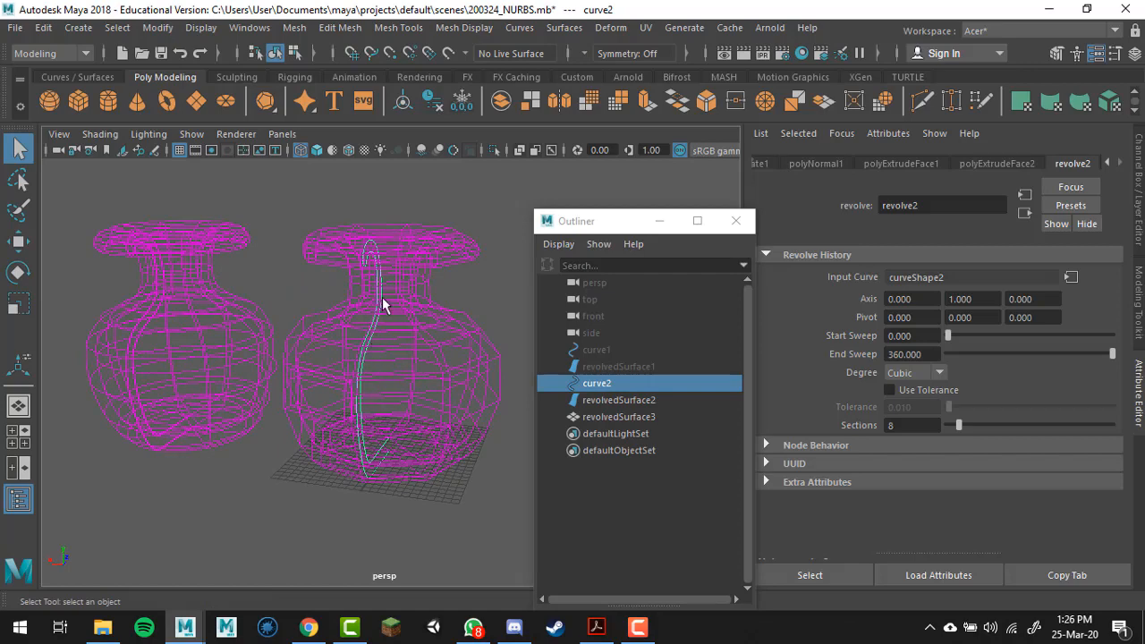
# Move curve2 along its Z axis to change the revolved vases, and check their shape in shaded display.
pyautogui.press('5')
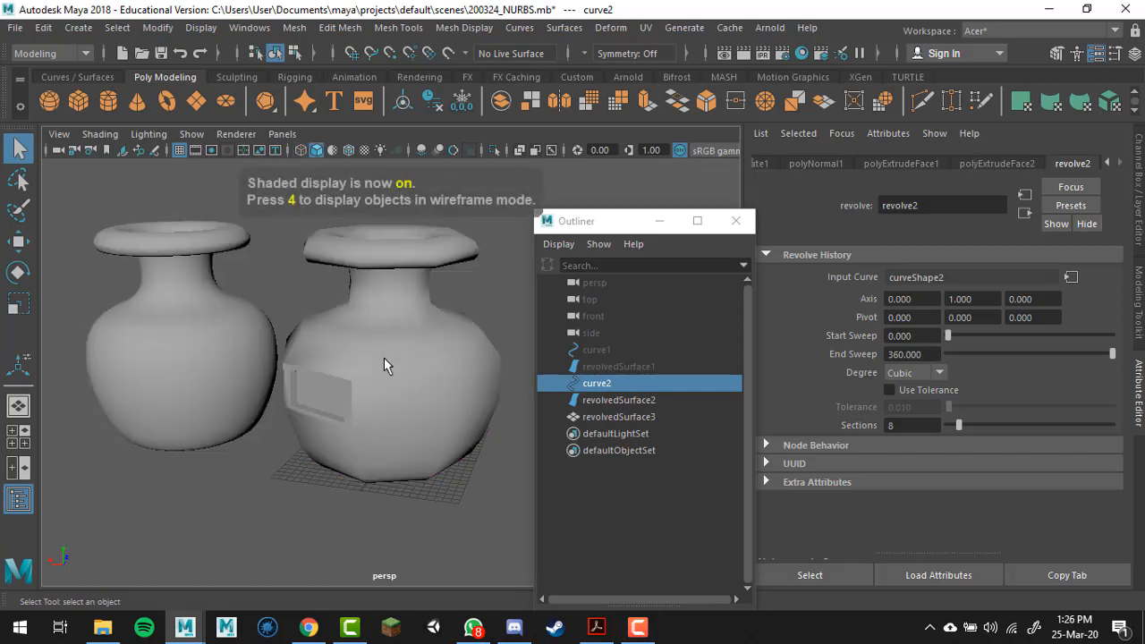
pyautogui.press('4')
pyautogui.press('w')
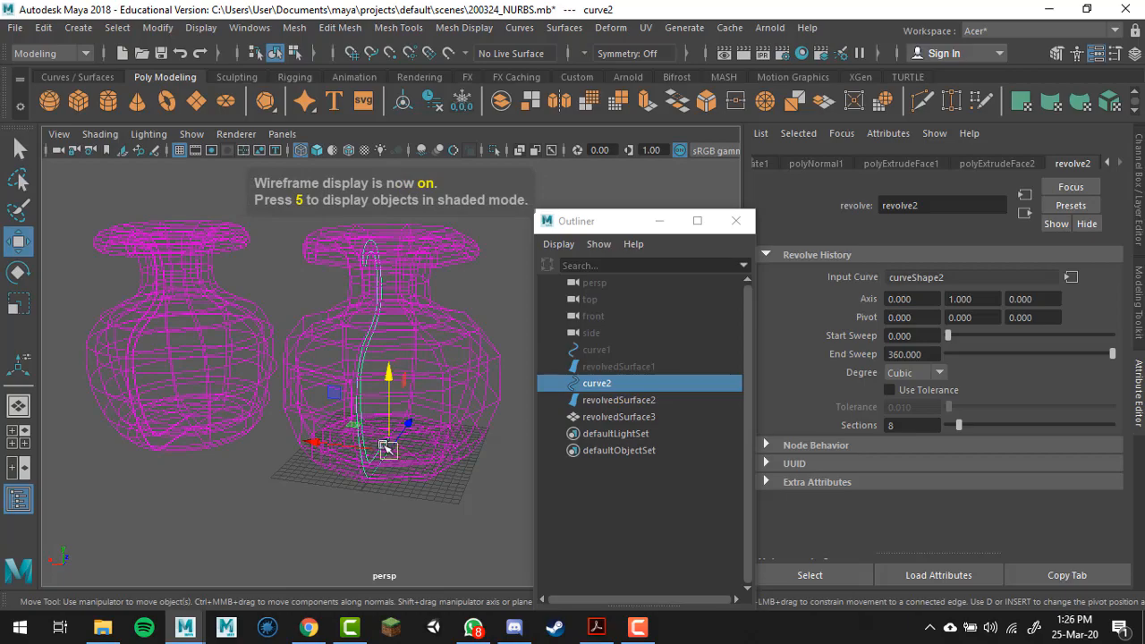
pyautogui.moveTo(408, 422)
pyautogui.mouseDown()
pyautogui.moveTo(429, 409)
pyautogui.moveTo(414, 439)
pyautogui.moveTo(432, 408)
pyautogui.moveTo(421, 450)
pyautogui.moveTo(434, 430)
pyautogui.moveTo(434, 440)
pyautogui.mouseUp()
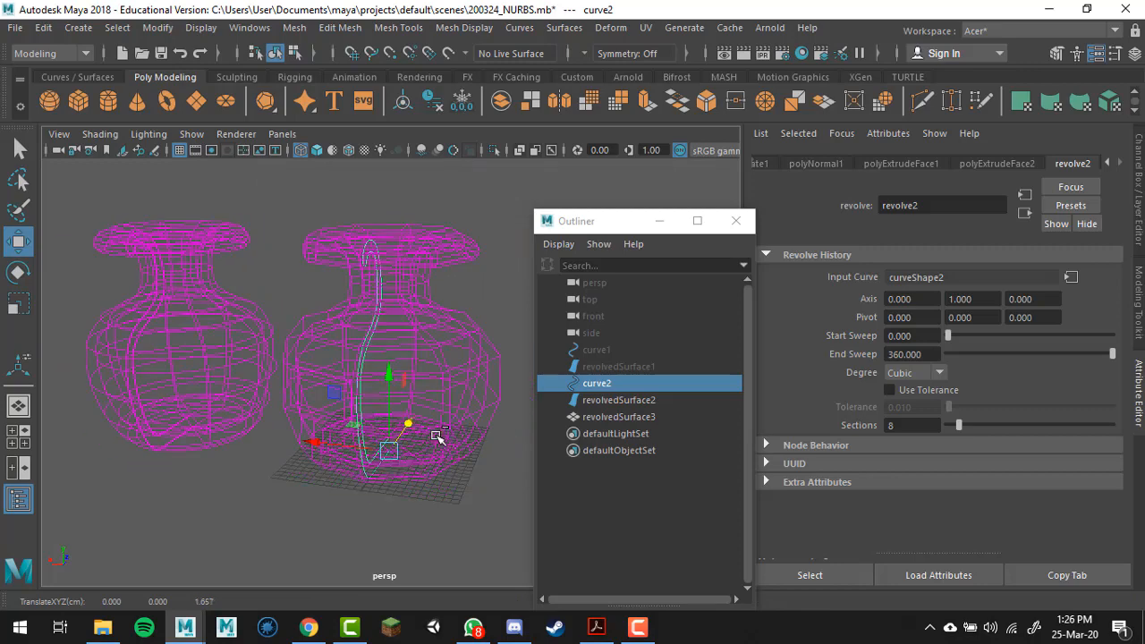
pyautogui.press('5')
pyautogui.press('super')
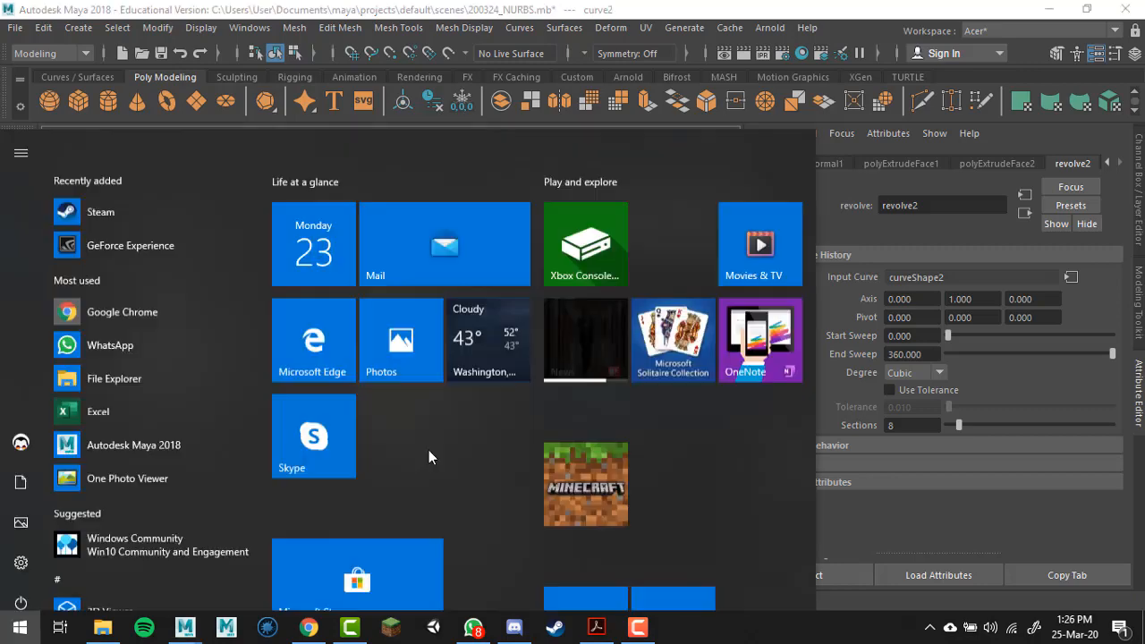
pyautogui.press('super')
pyautogui.keyDown('alt'); pyautogui.moveTo(356, 446); pyautogui.dragTo(402, 407); pyautogui.keyUp('alt')
pyautogui.moveTo(413, 360); pyautogui.dragTo(435, 390)
# Move a group of curve2's control vertices along Z to reshape both vase bodies, check the shaded result, and return to object mode.
pyautogui.press('4')
pyautogui.moveTo(502, 260); pyautogui.dragTo(442, 192, button='right')
pyautogui.moveTo(254, 334); pyautogui.dragTo(324, 376)
pyautogui.keyDown('alt'); pyautogui.moveTo(362, 415); pyautogui.dragTo(326, 397); pyautogui.keyUp('alt')
pyautogui.moveTo(329, 333)
pyautogui.mouseDown()
pyautogui.moveTo(353, 333)
pyautogui.moveTo(317, 344)
pyautogui.moveTo(357, 336)
pyautogui.mouseUp()
pyautogui.press('5')
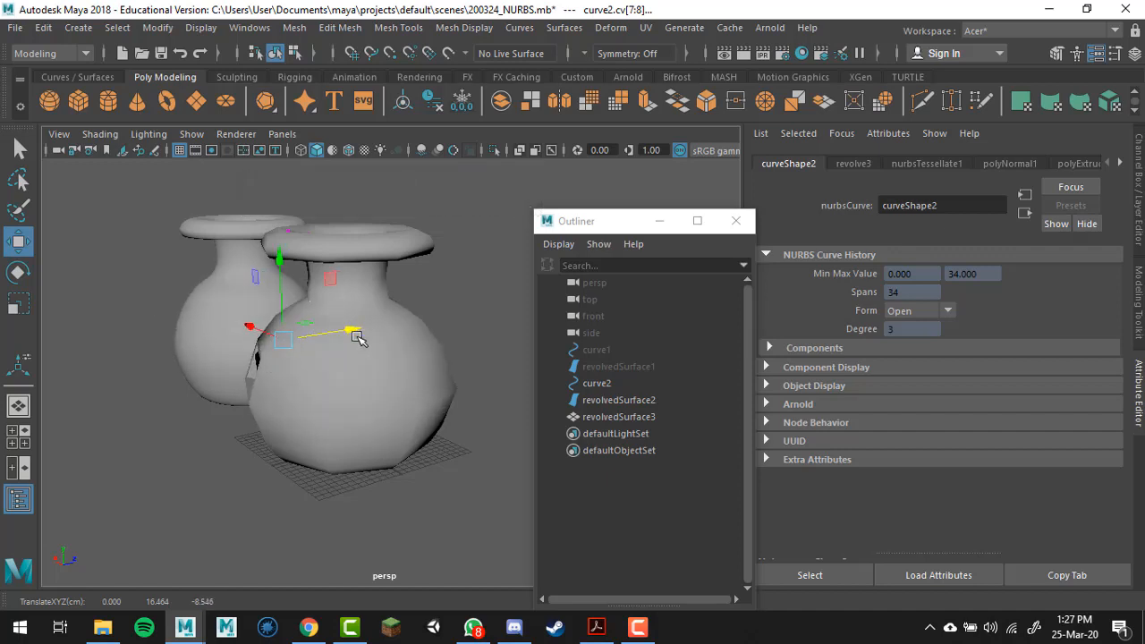
pyautogui.keyDown('alt'); pyautogui.moveTo(291, 352); pyautogui.dragTo(389, 355); pyautogui.keyUp('alt')
pyautogui.keyDown('alt'); pyautogui.moveTo(379, 438); pyautogui.dragTo(385, 384, button='right'); pyautogui.keyUp('alt')
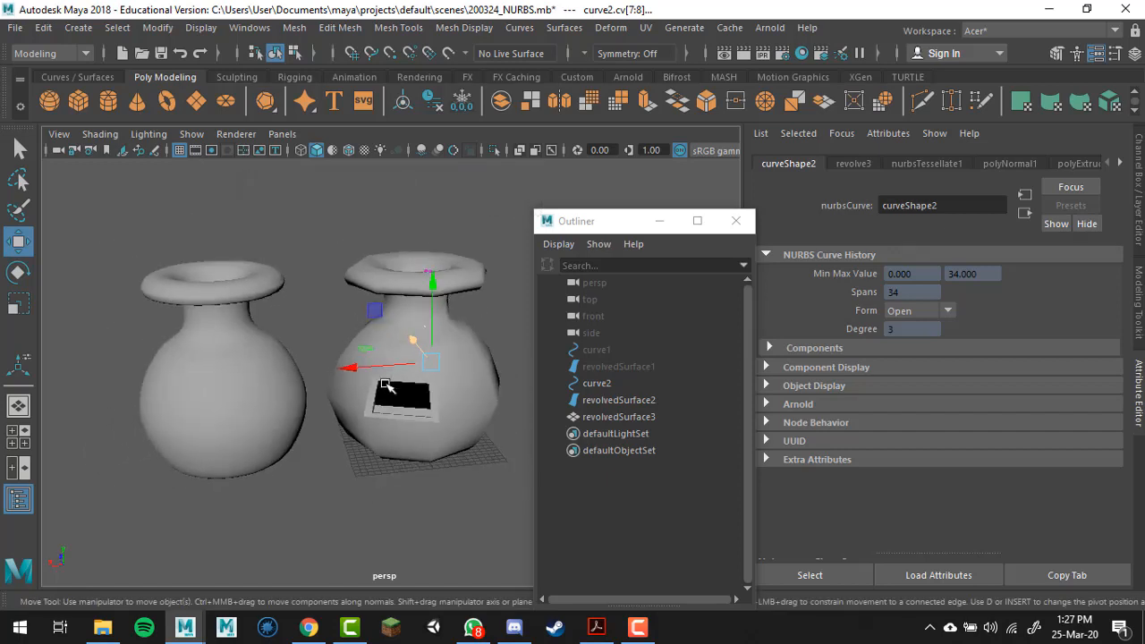
pyautogui.press('q')
pyautogui.click(313, 213)
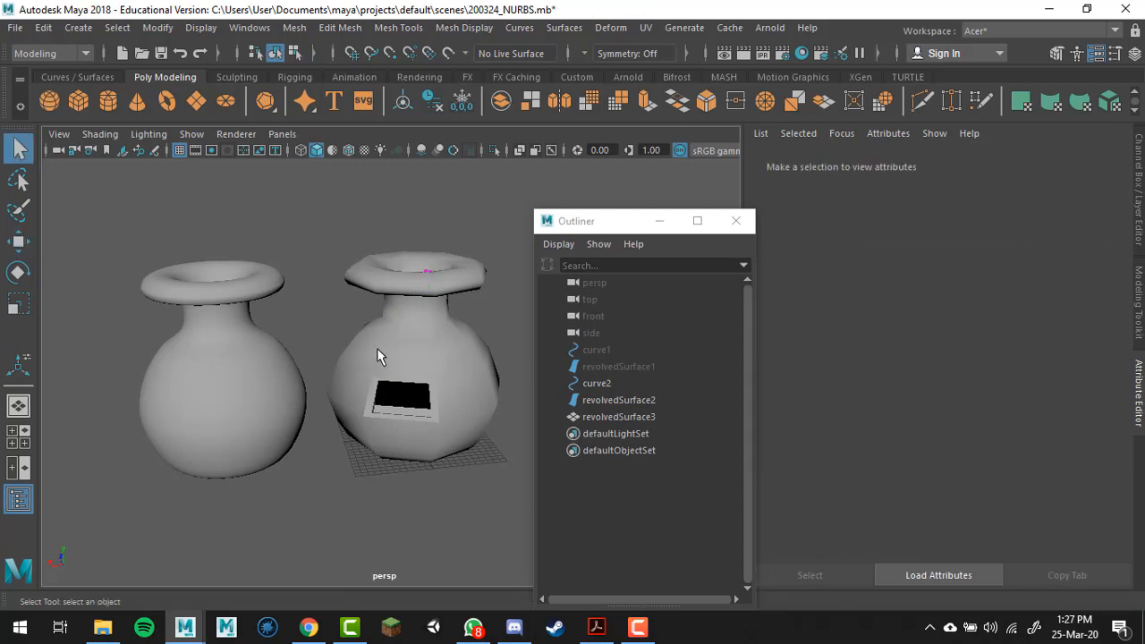
pyautogui.moveTo(458, 159); pyautogui.dragTo(472, 130, button='right')
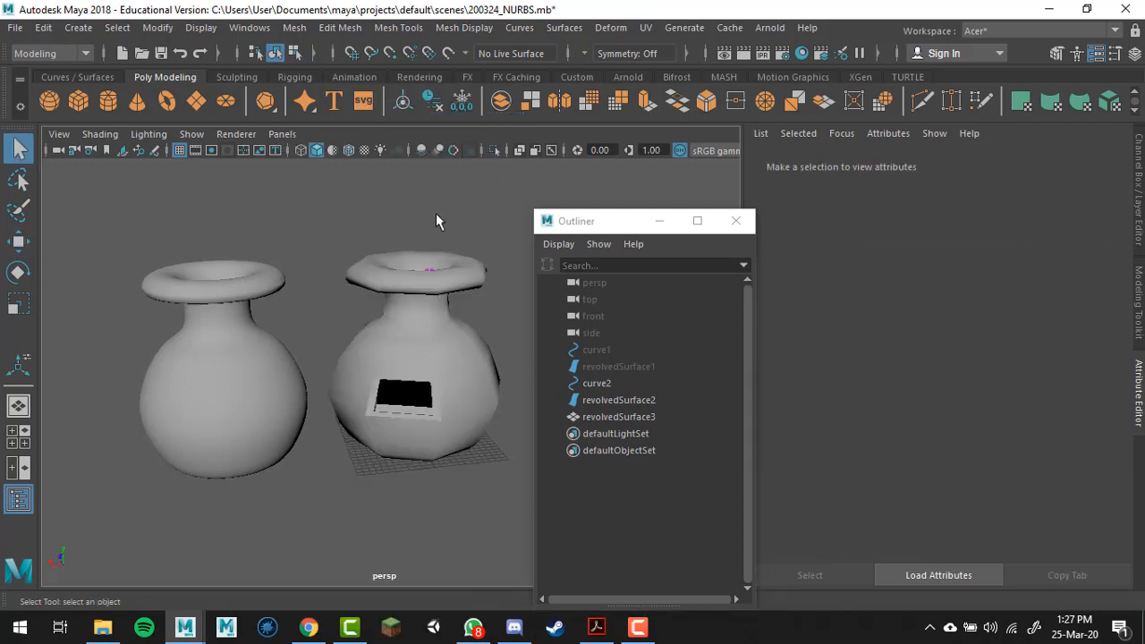
# Compare the reshaped NURBS vase with curve2 selected, in wireframe and shaded display.
pyautogui.click(361, 282)
pyautogui.click(245, 295)
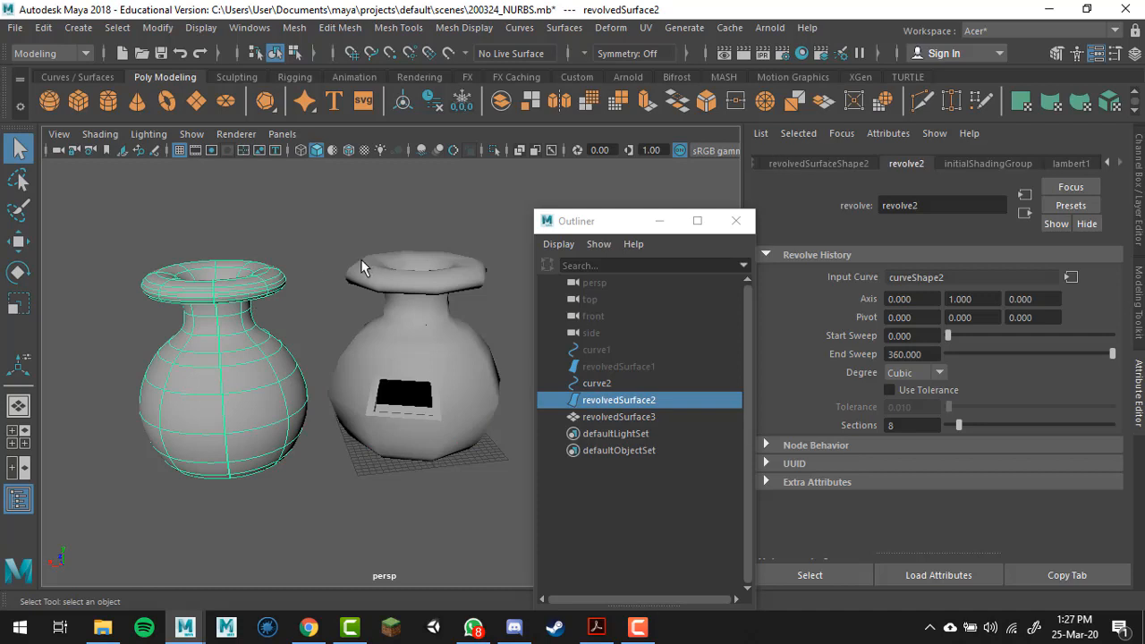
pyautogui.click(618, 384)
pyautogui.press('4')
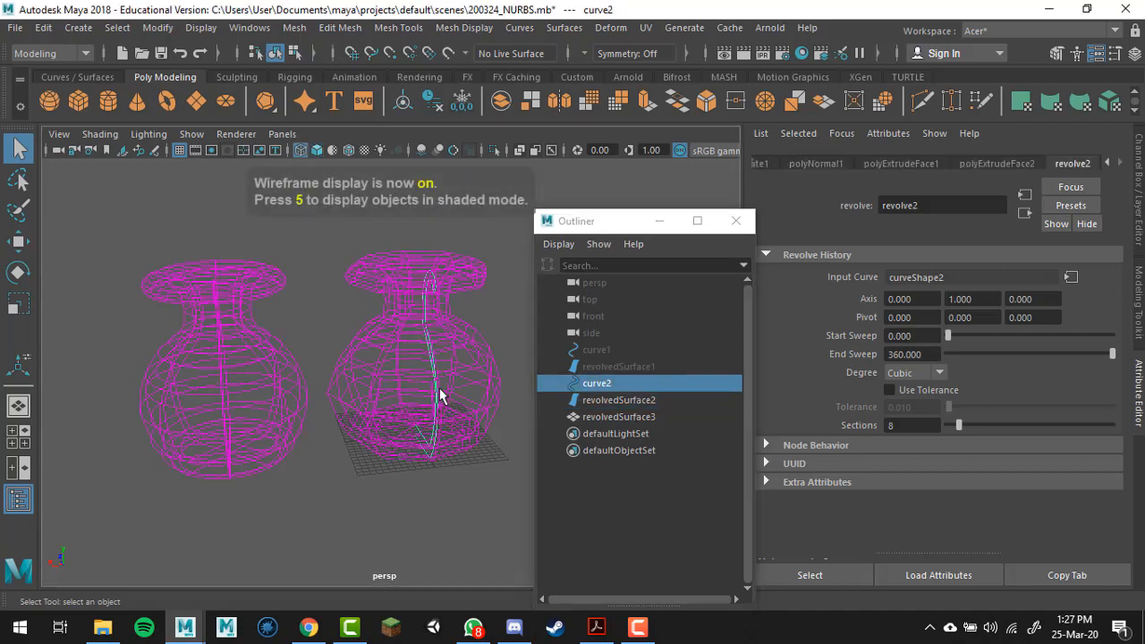
pyautogui.keyDown('alt'); pyautogui.moveTo(452, 424); pyautogui.dragTo(375, 447); pyautogui.keyUp('alt')
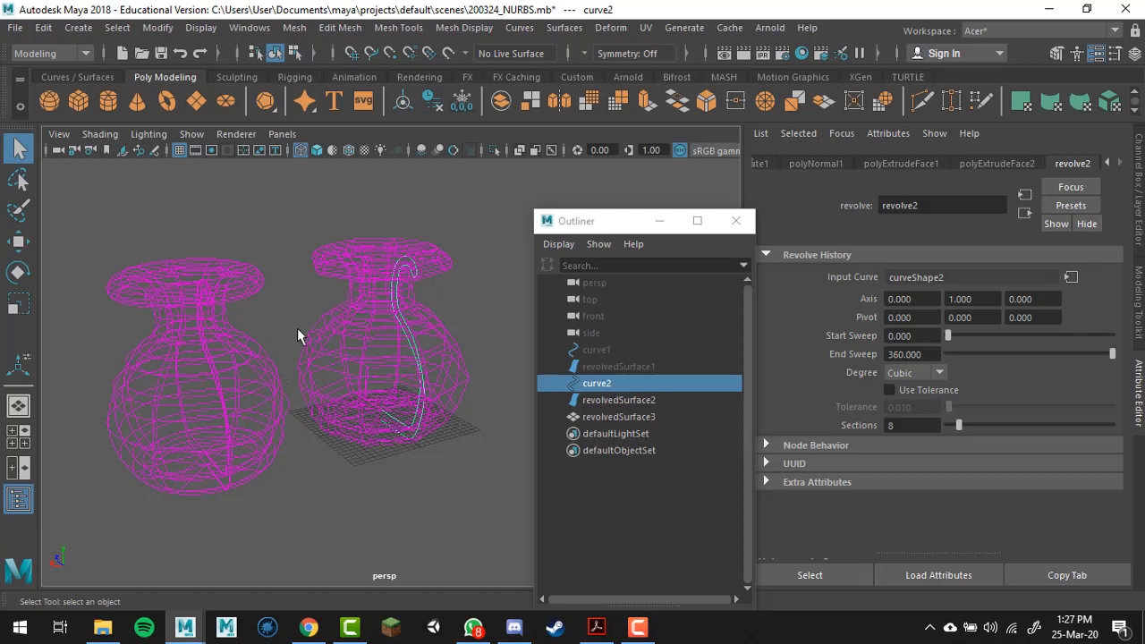
pyautogui.press('5')
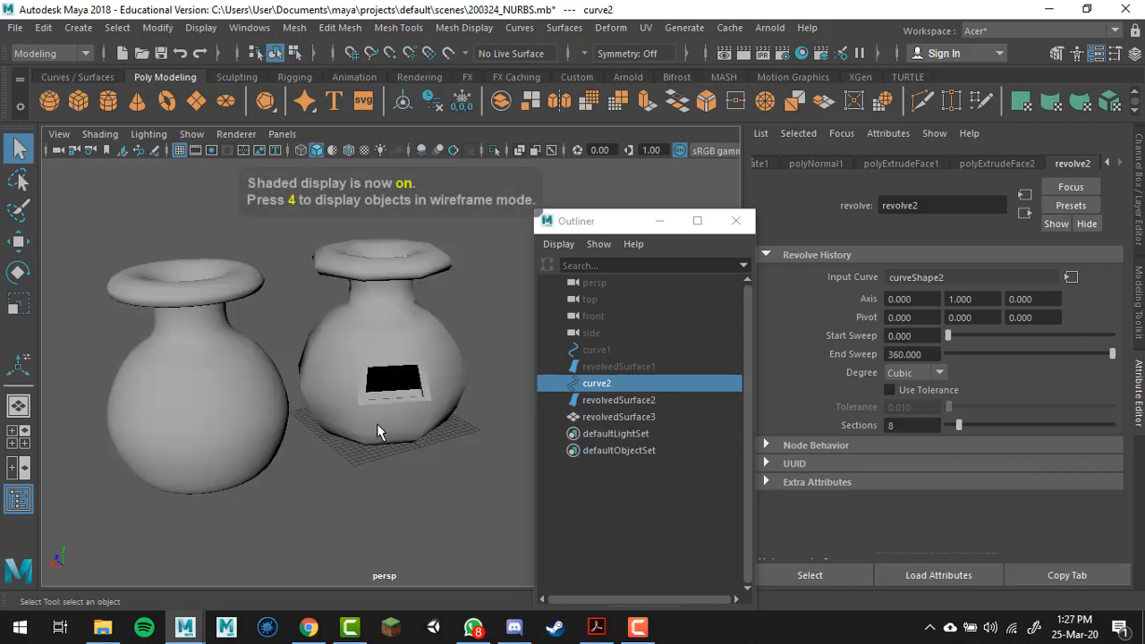
# Select the NURBS vase, revolvedSurface2, and delete its construction history.
pyautogui.click(273, 365)
pyautogui.keyDown('alt'); pyautogui.moveTo(273, 365); pyautogui.dragTo(278, 379); pyautogui.keyUp('alt')
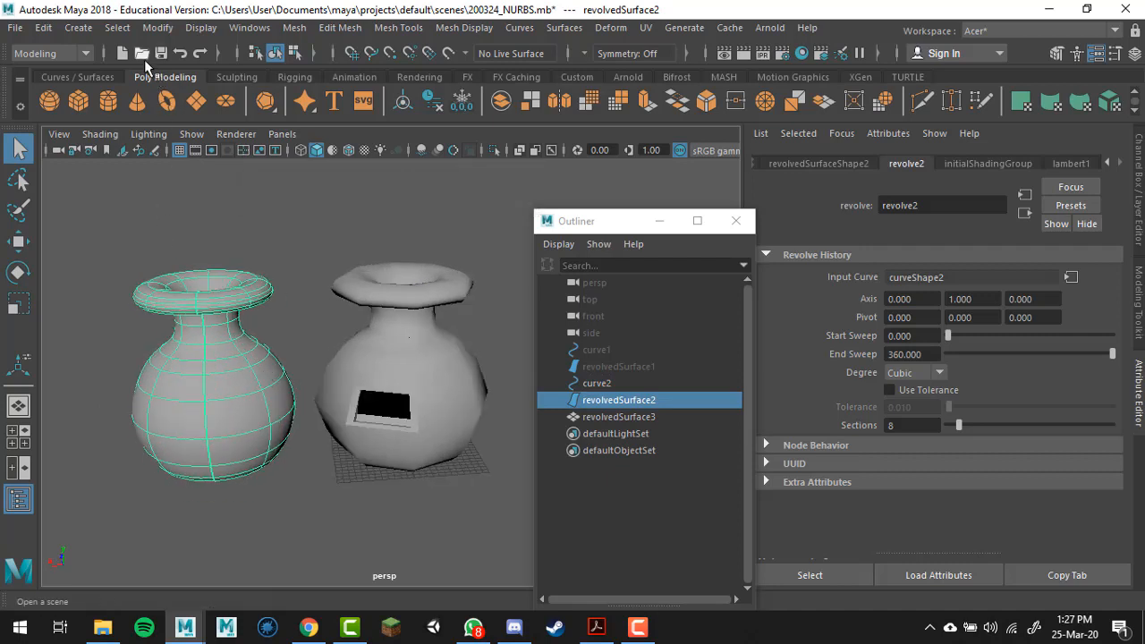
pyautogui.click(43, 27)
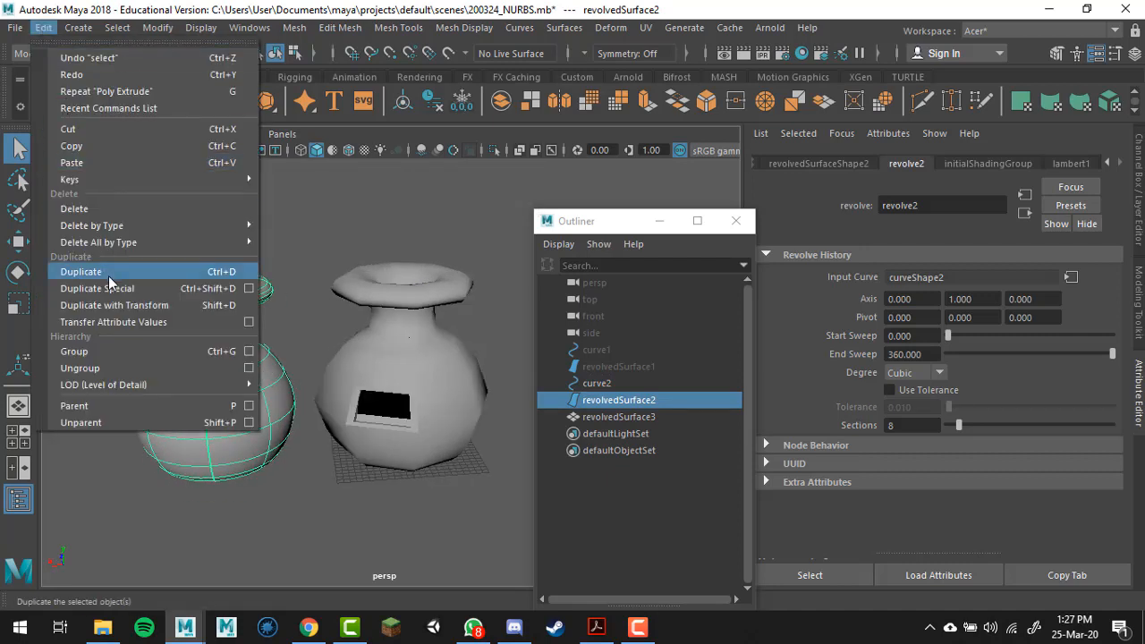
pyautogui.moveTo(129, 228)
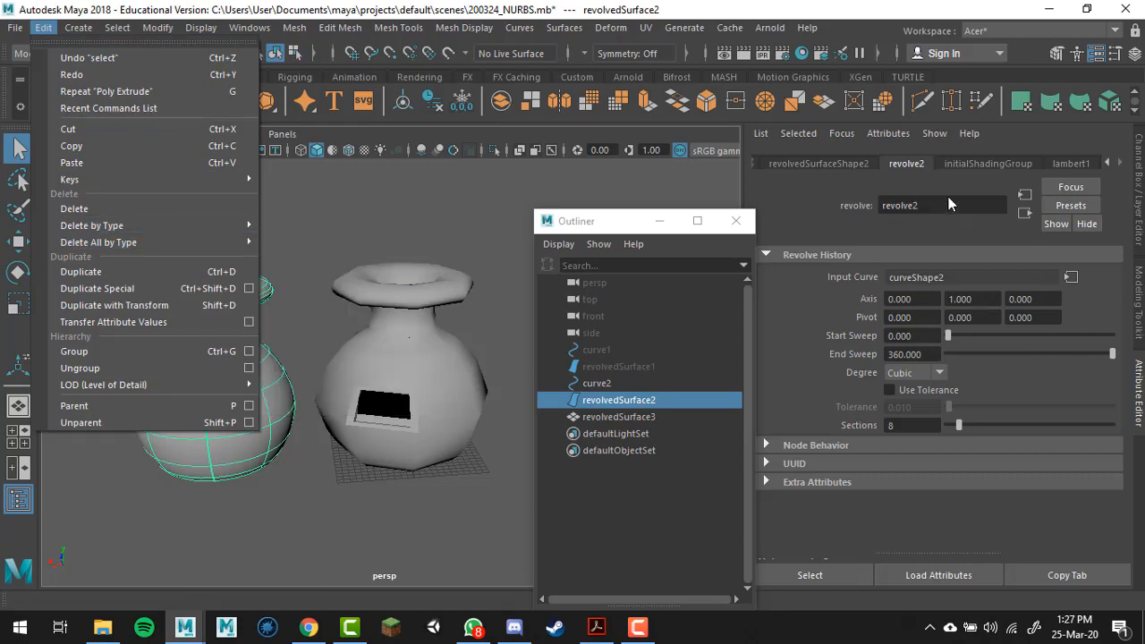
pyautogui.moveTo(179, 225)
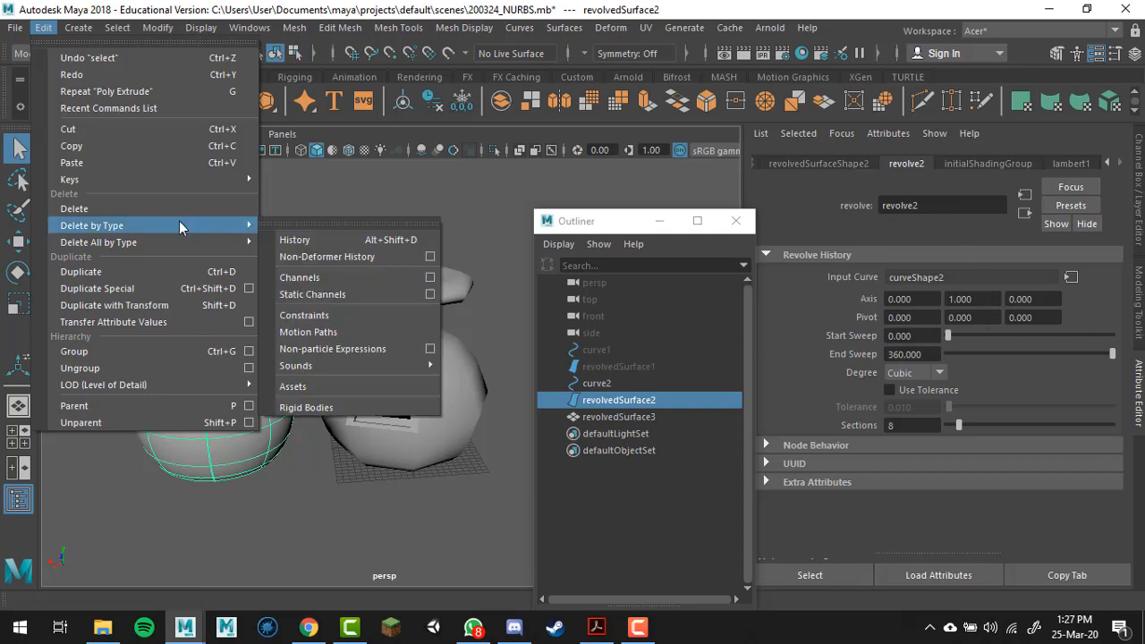
pyautogui.click(311, 239)
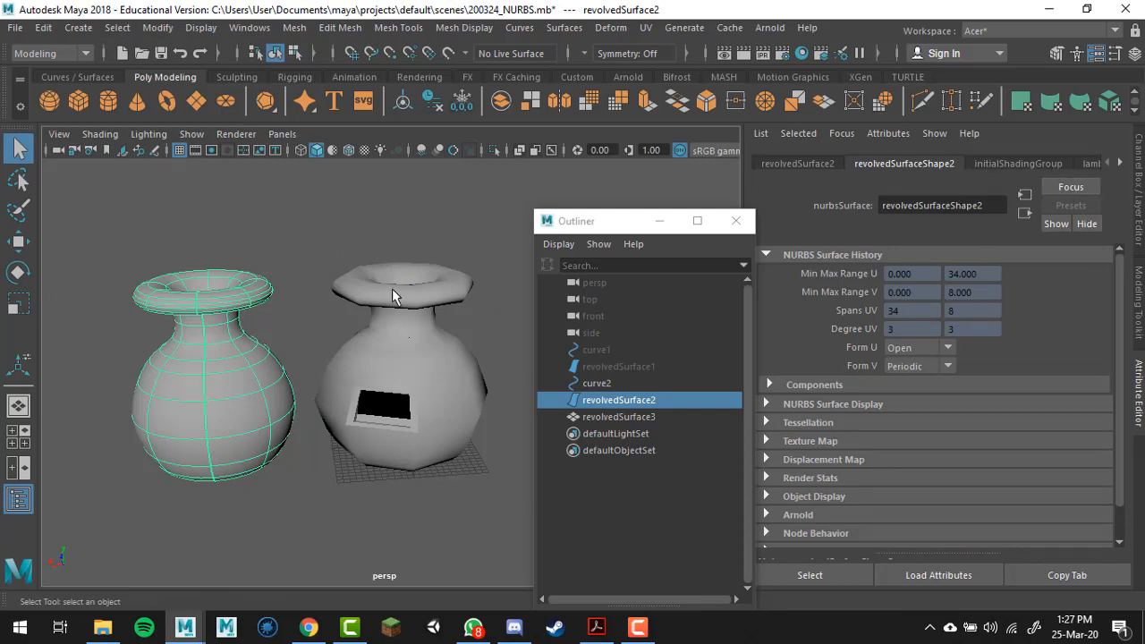
# Reselect curve2 in wireframe display and move it along the Z axis to test which vase still follows it.
pyautogui.click(575, 382)
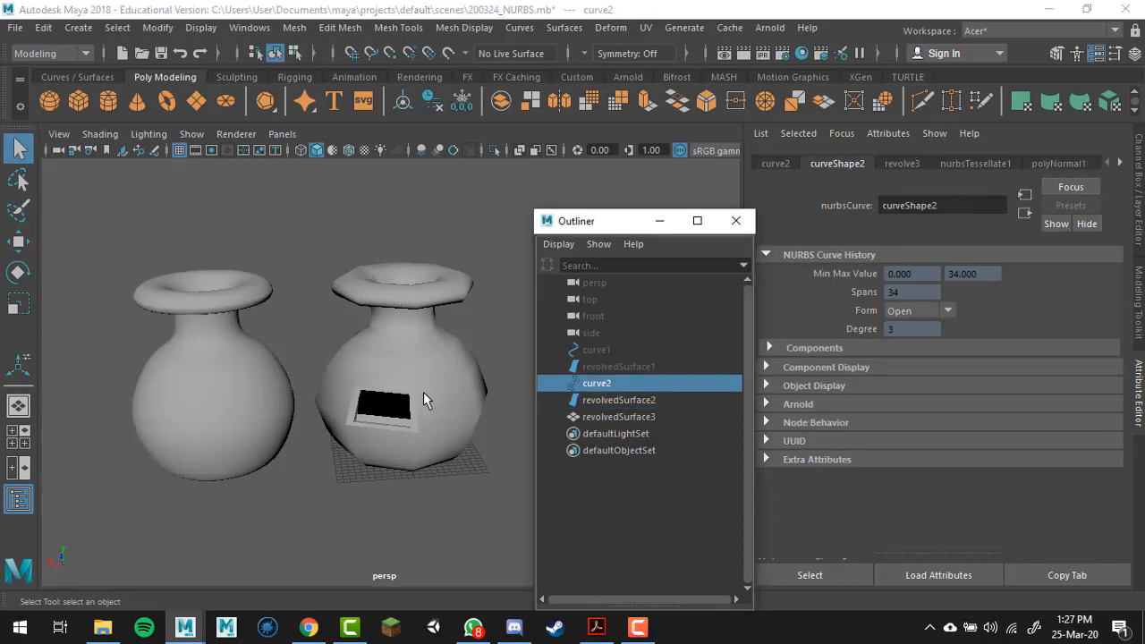
pyautogui.press('4')
pyautogui.keyDown('alt'); pyautogui.moveTo(423, 397); pyautogui.dragTo(369, 455); pyautogui.keyUp('alt')
pyautogui.press('w')
pyautogui.moveTo(412, 405)
pyautogui.mouseDown()
pyautogui.moveTo(396, 417)
pyautogui.moveTo(410, 403)
pyautogui.mouseUp()
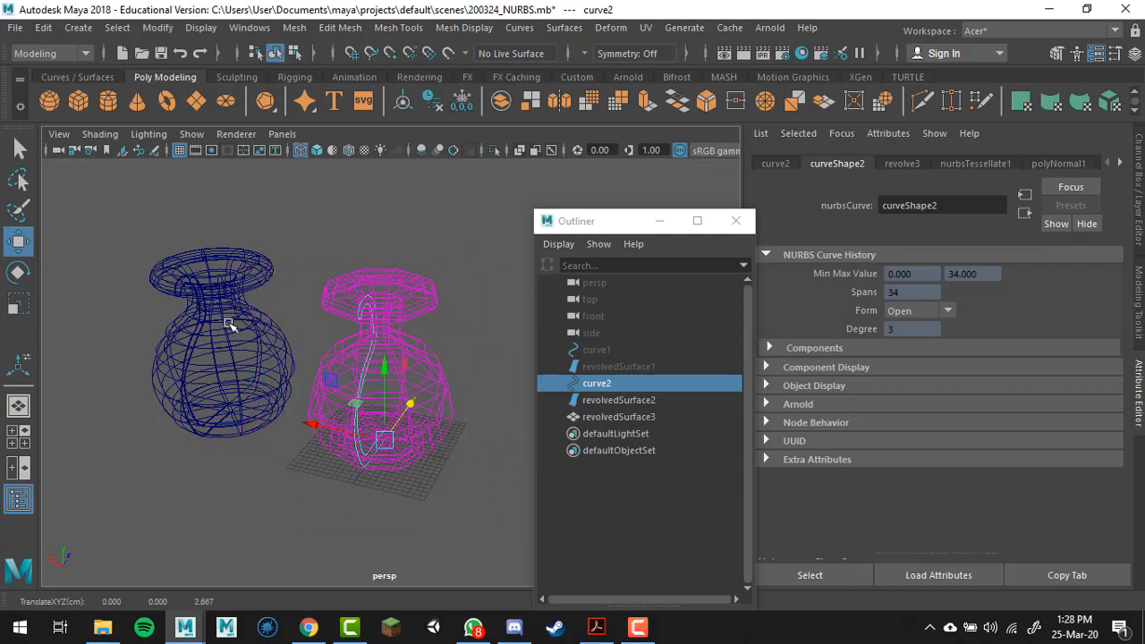
# Select the NURBS vase, return to shaded display, and frame it to examine the surface without history.
pyautogui.click(231, 323)
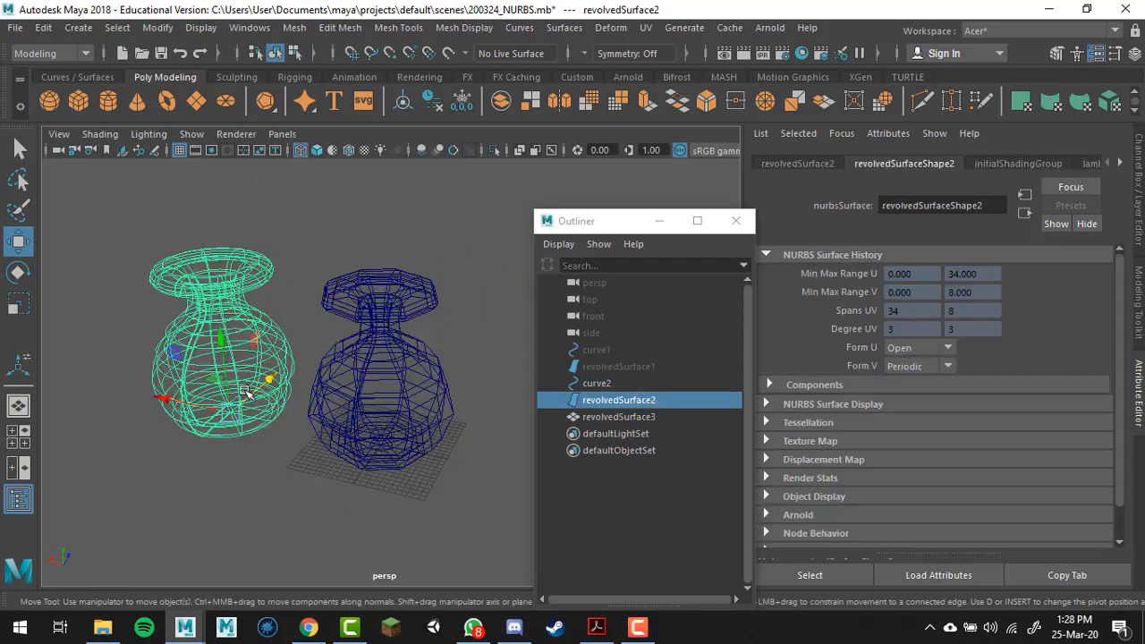
pyautogui.keyDown('alt'); pyautogui.moveTo(319, 375); pyautogui.dragTo(324, 363); pyautogui.keyUp('alt')
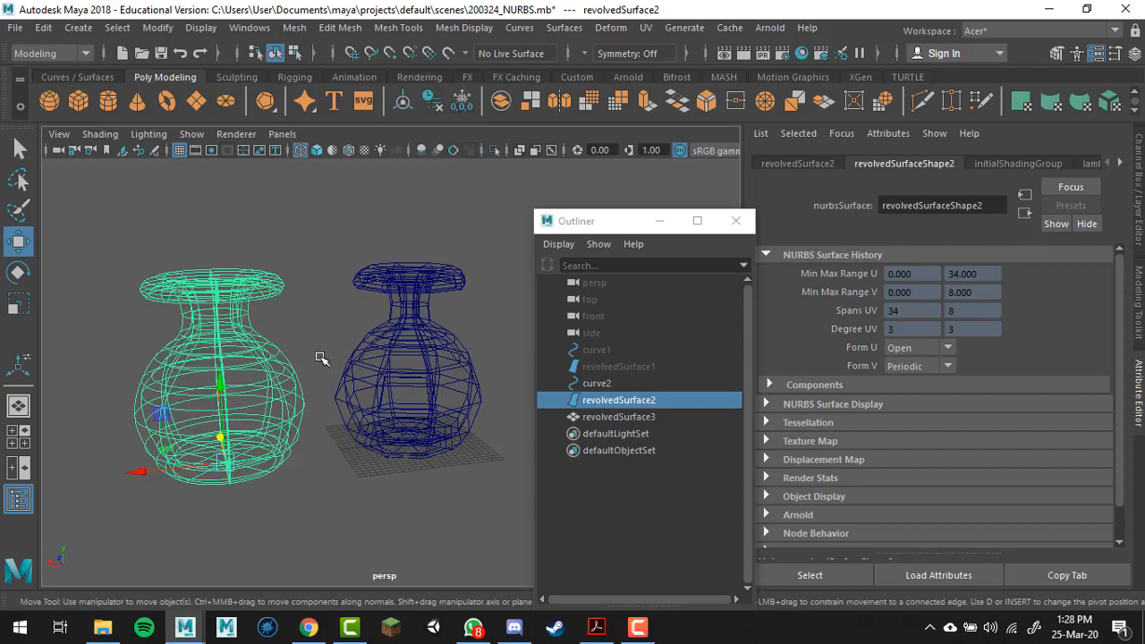
pyautogui.press('5')
pyautogui.click(302, 408)
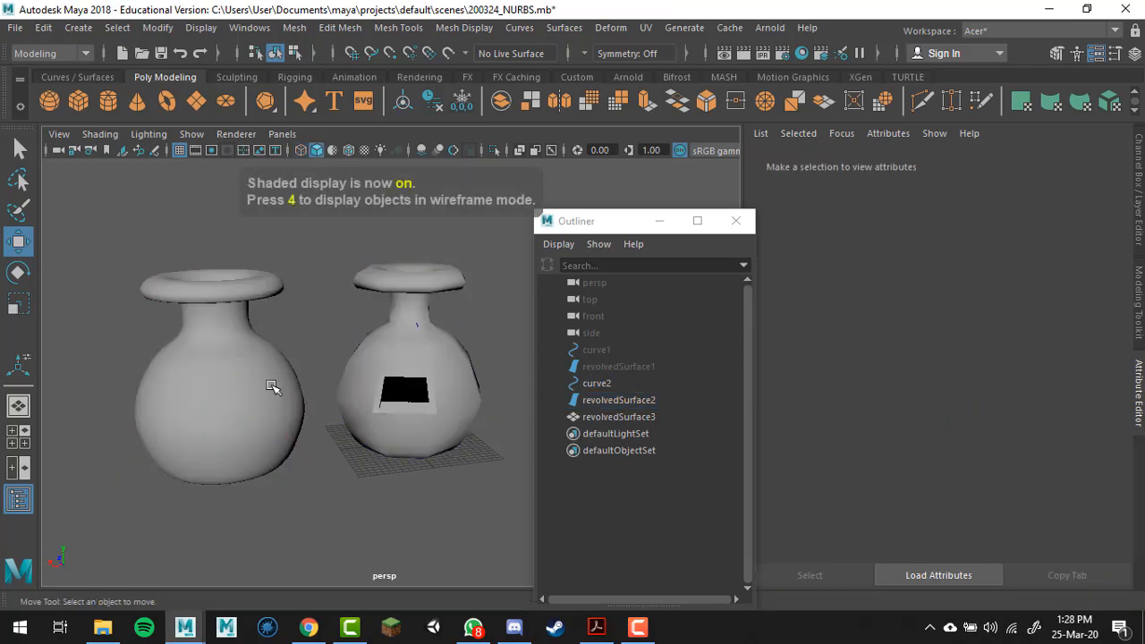
pyautogui.click(273, 388)
pyautogui.press('f')
pyautogui.keyDown('alt'); pyautogui.moveTo(397, 409); pyautogui.dragTo(441, 416); pyautogui.keyUp('alt')
pyautogui.press('q')
pyautogui.keyDown('alt'); pyautogui.moveTo(441, 416); pyautogui.dragTo(370, 401, button='middle'); pyautogui.keyUp('alt')
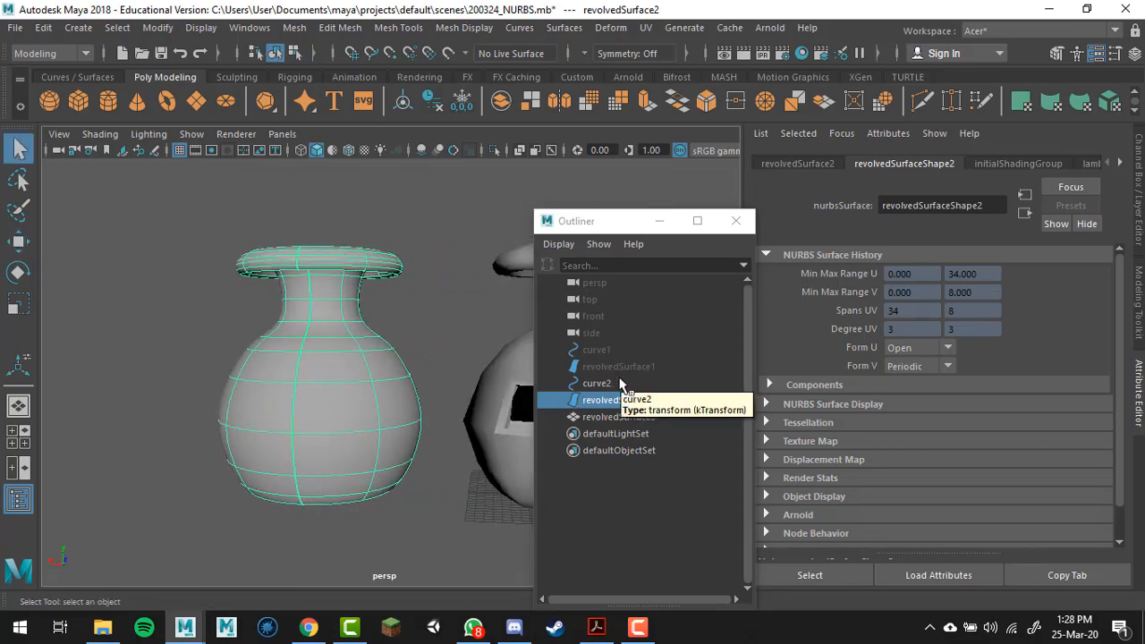
pyautogui.keyDown('alt'); pyautogui.moveTo(474, 429); pyautogui.dragTo(435, 425); pyautogui.keyUp('alt')
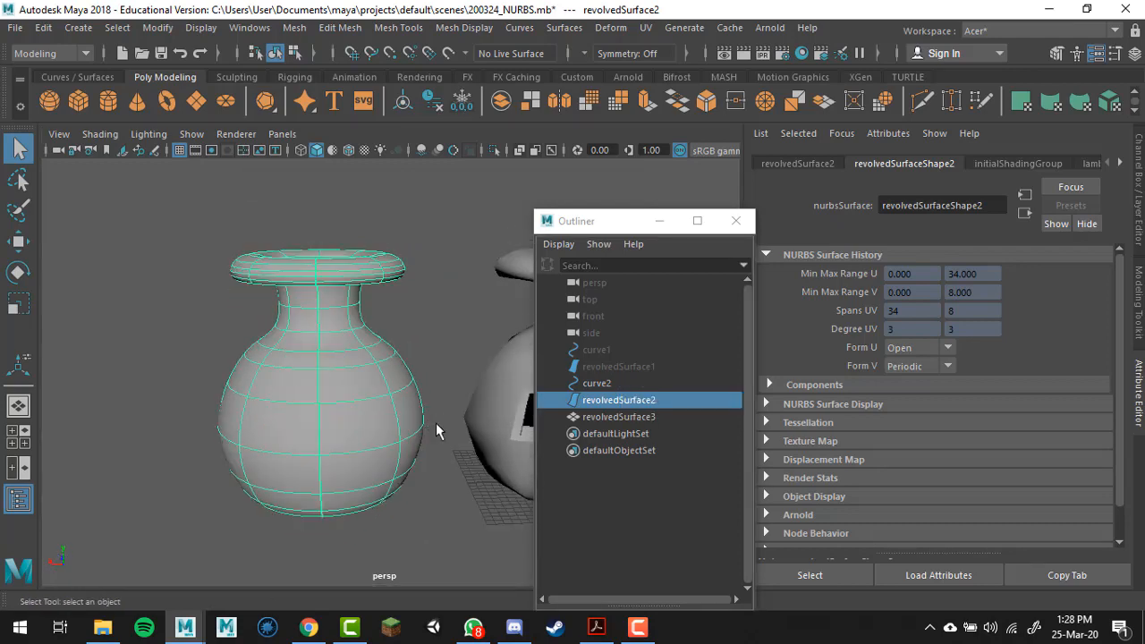